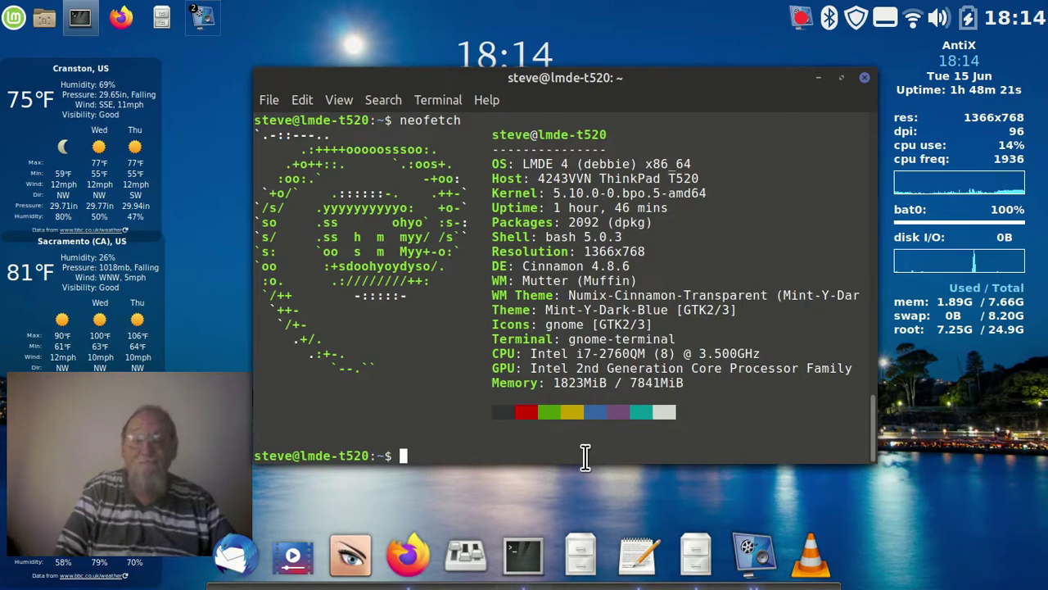
# Switch to Workspace 3 and read the opening notes and conky install instructions in ConkyInstall.txt
pyautogui.hotkey('ctrl', 'alt', 'Up')
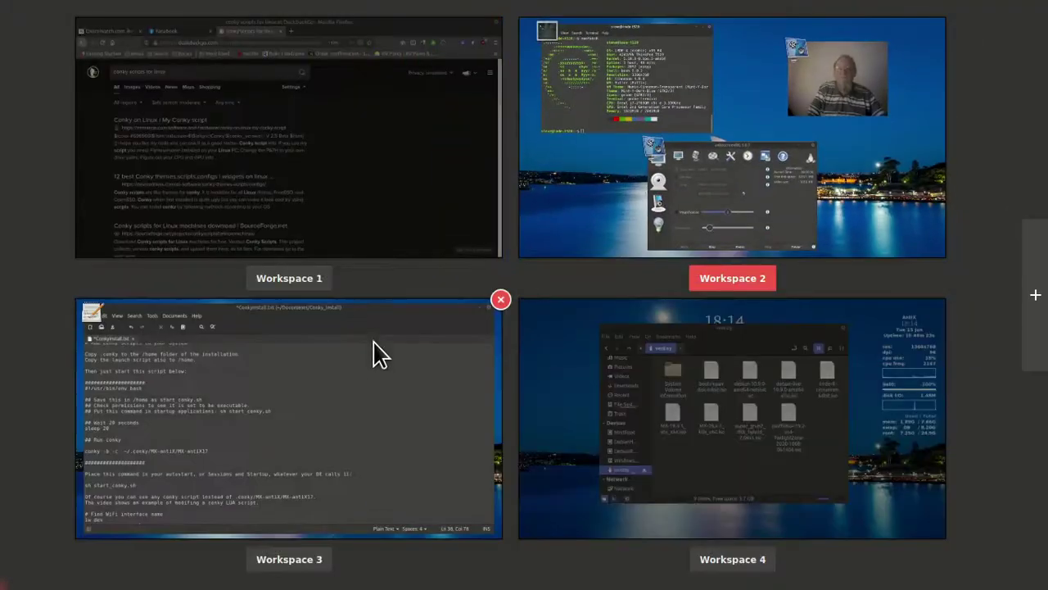
pyautogui.click(353, 390)
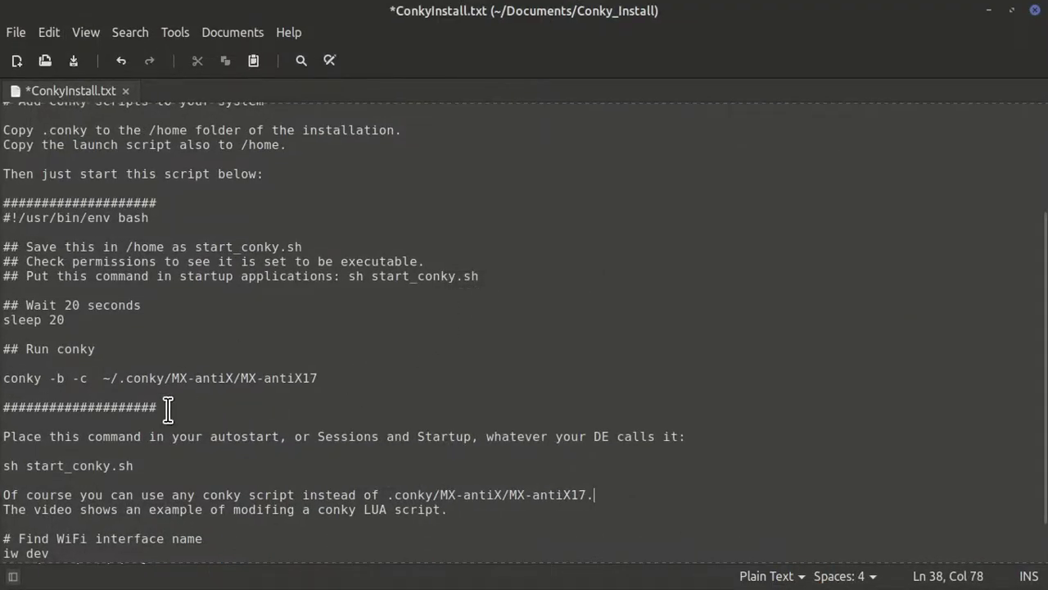
pyautogui.scroll(4, 485, 255)
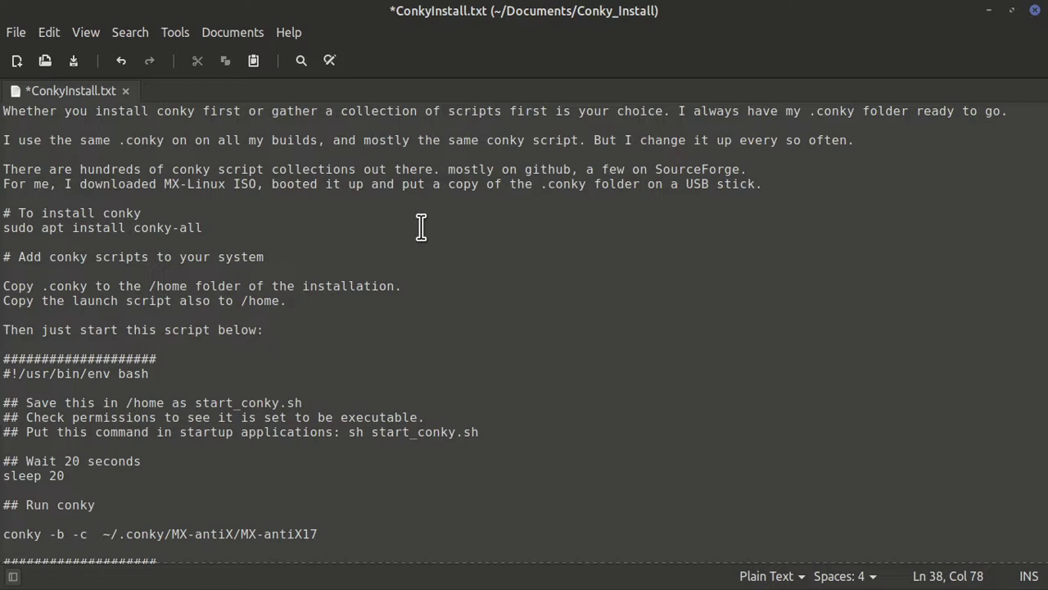
# Switch to the file manager on Workspace 4 and open the Conky_Install folder inside Documents
pyautogui.moveTo(0, 589)
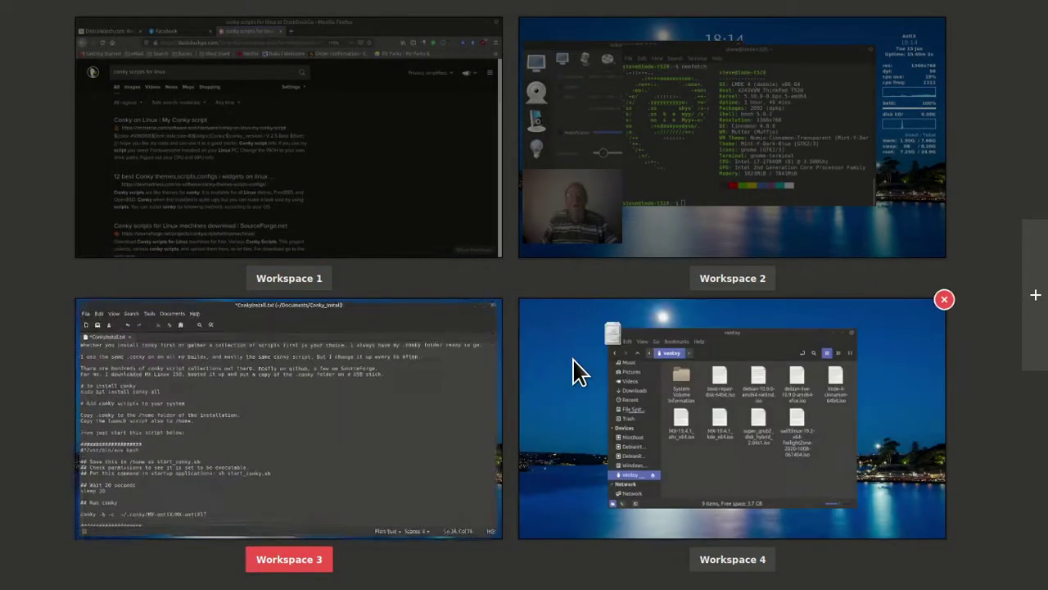
pyautogui.click(575, 368)
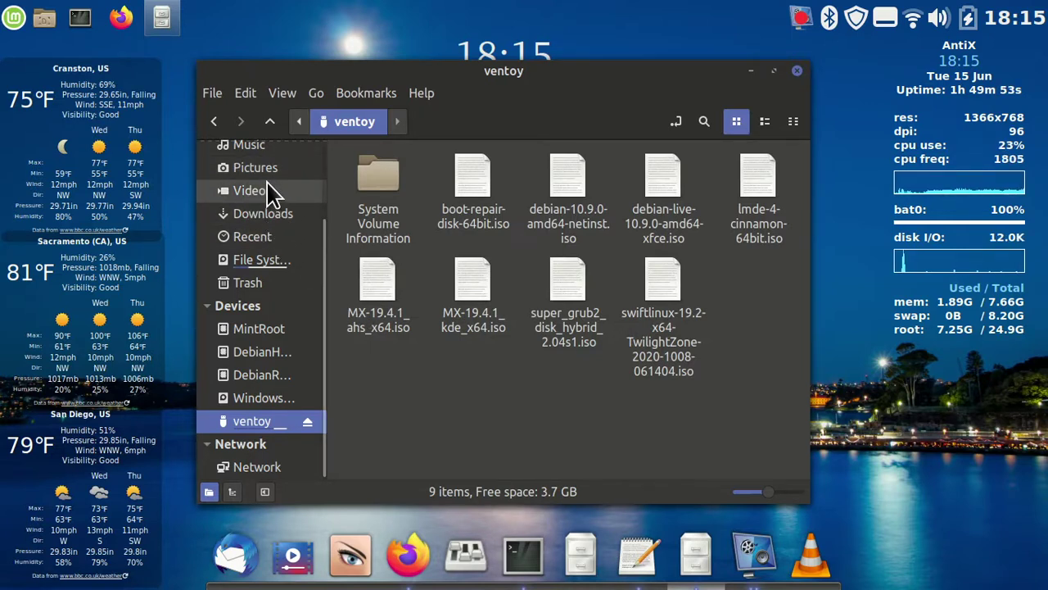
pyautogui.scroll(1, 287, 200)
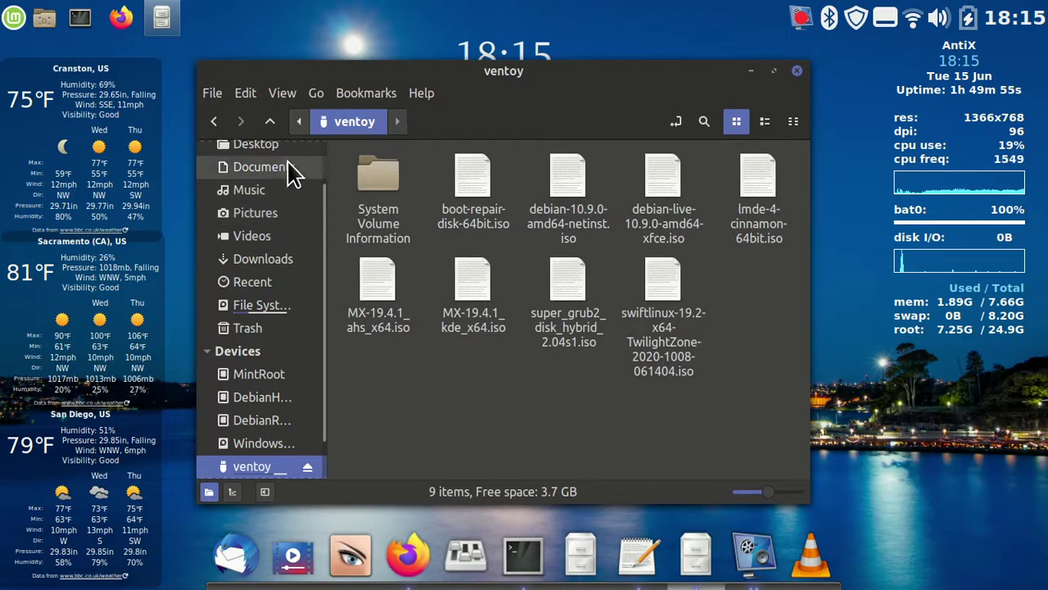
pyautogui.click(287, 167)
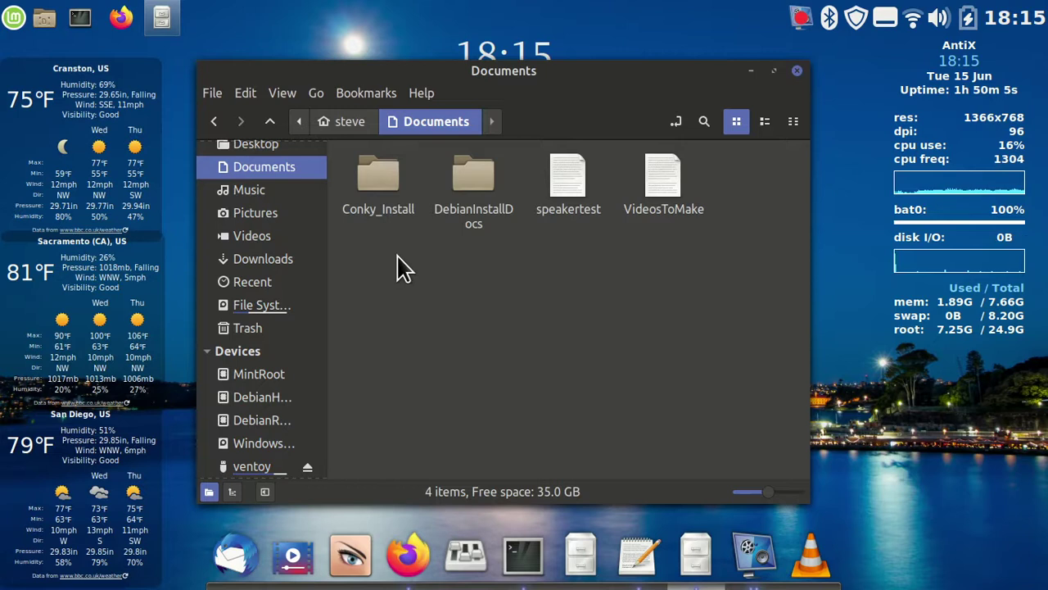
pyautogui.doubleClick(382, 185)
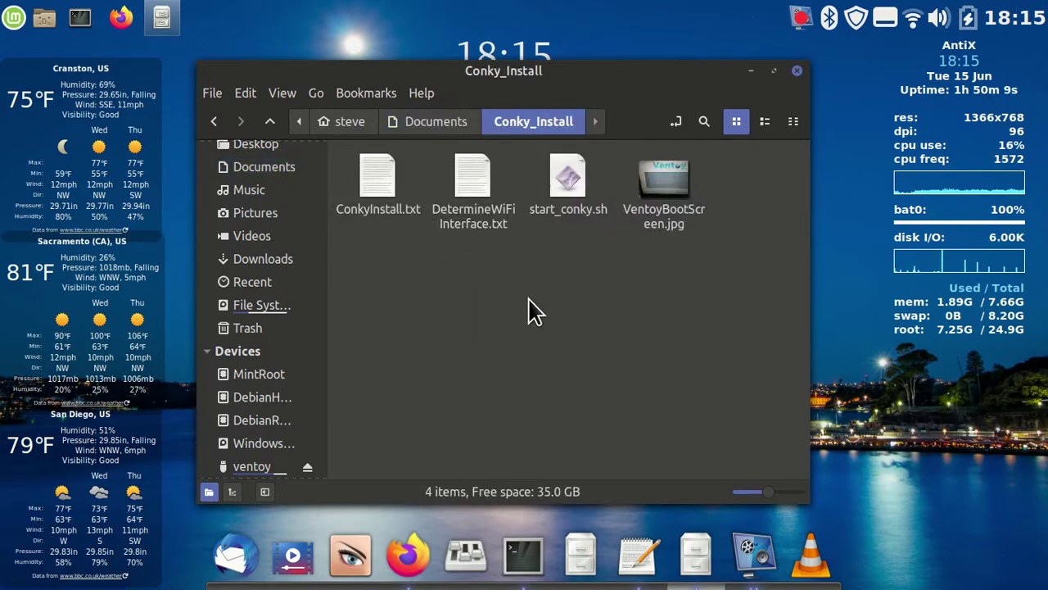
# View VentoyBootScreen.jpg enlarged to 400% to examine its boot list, and close the image
pyautogui.doubleClick(652, 183)
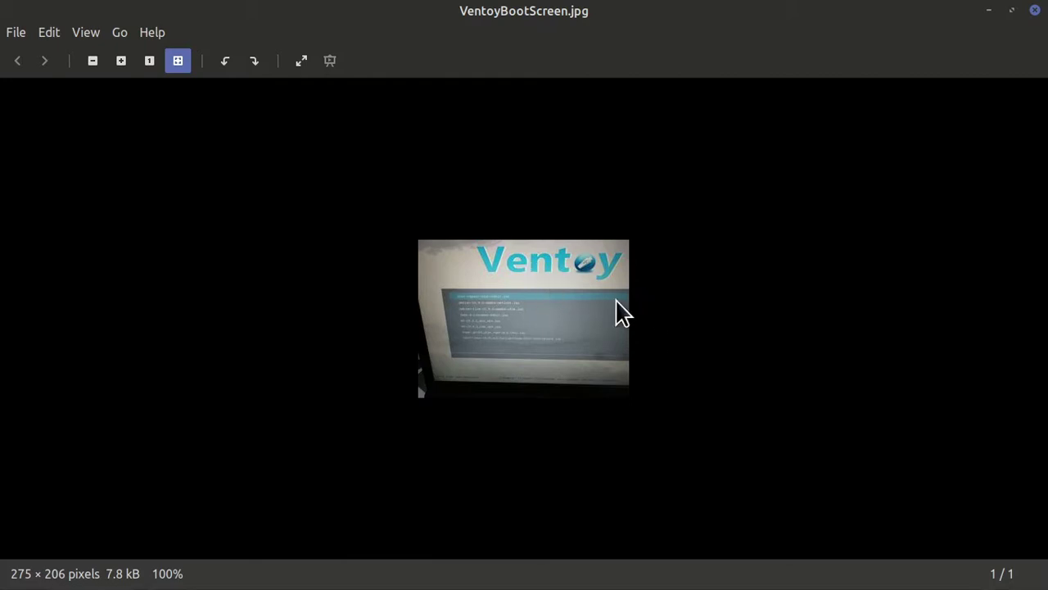
pyautogui.rightClick(485, 305)
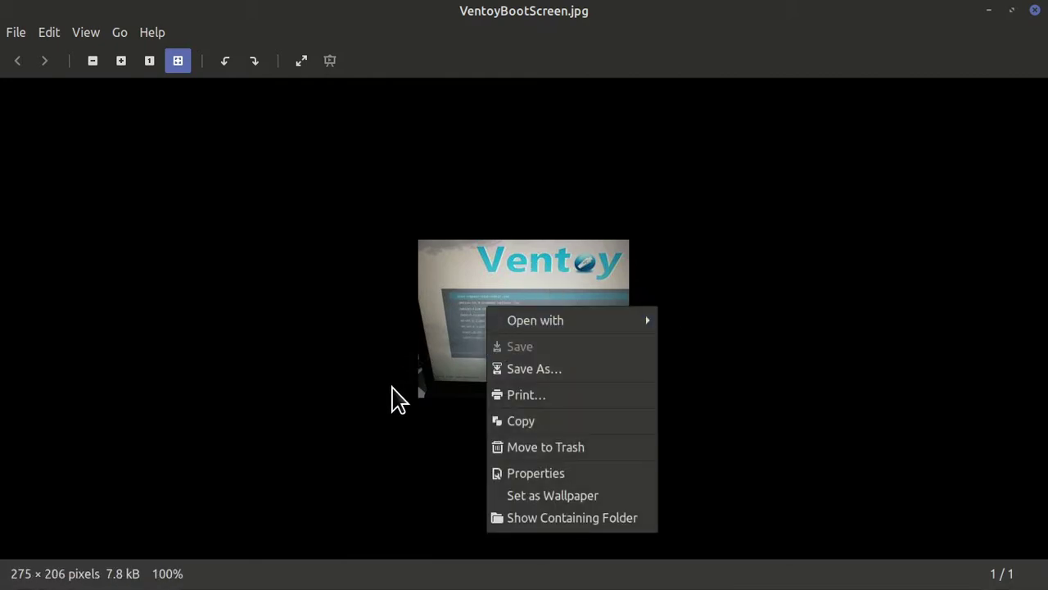
pyautogui.click(387, 394)
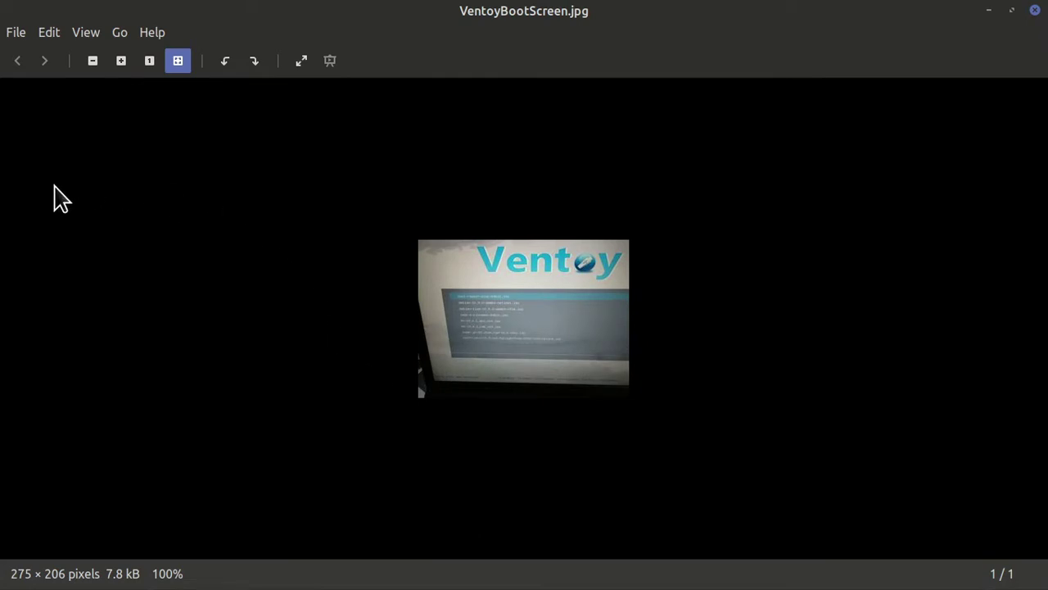
pyautogui.click(121, 61)
pyautogui.click(121, 61)
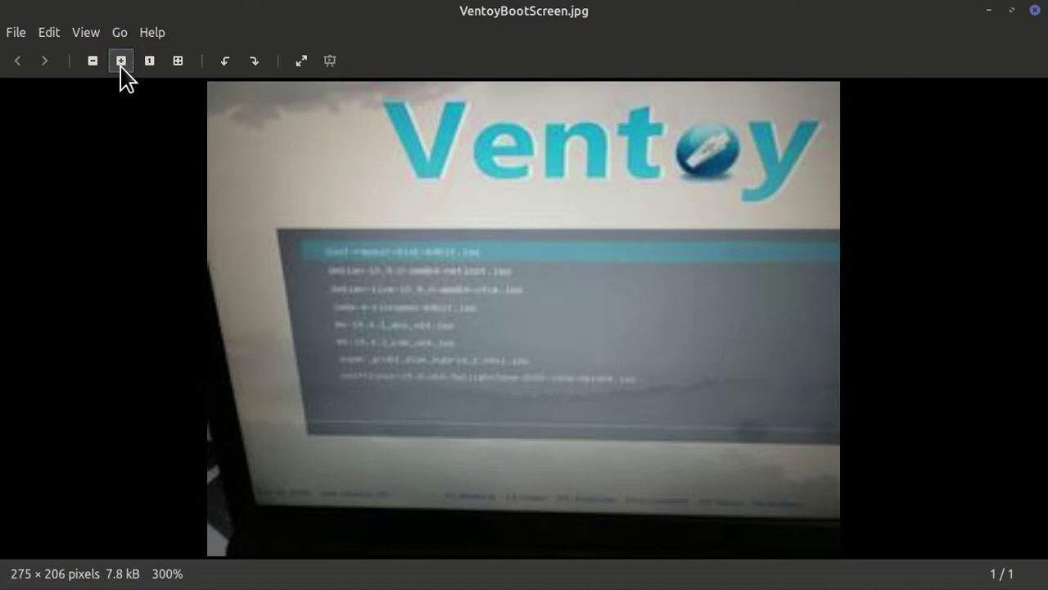
pyautogui.click(121, 61)
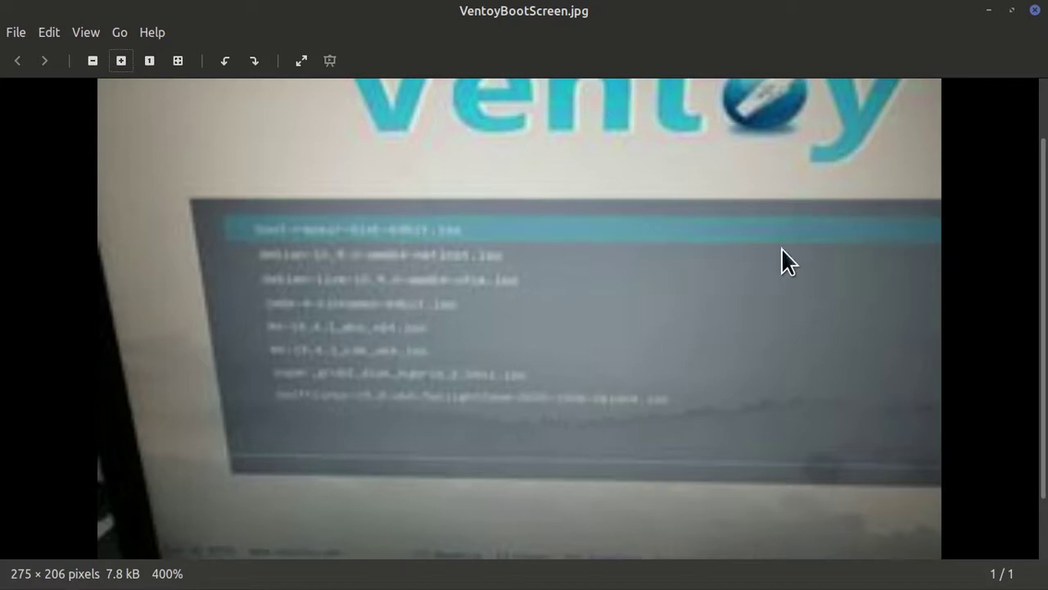
pyautogui.click(1034, 10)
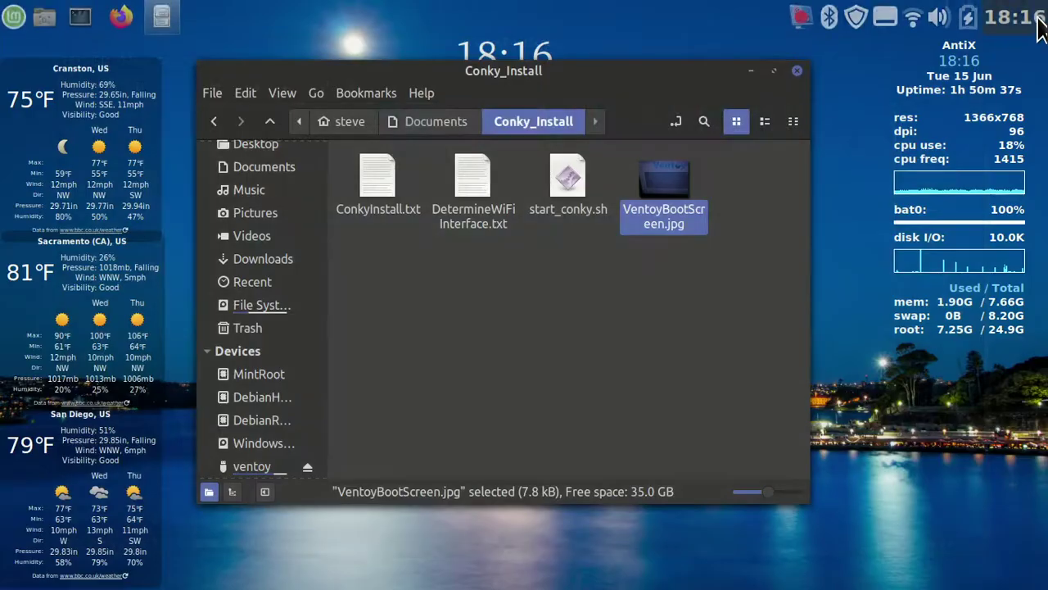
# Reveal the hidden files in the Conky_Install folder and select the .conky folder
pyautogui.click(473, 298)
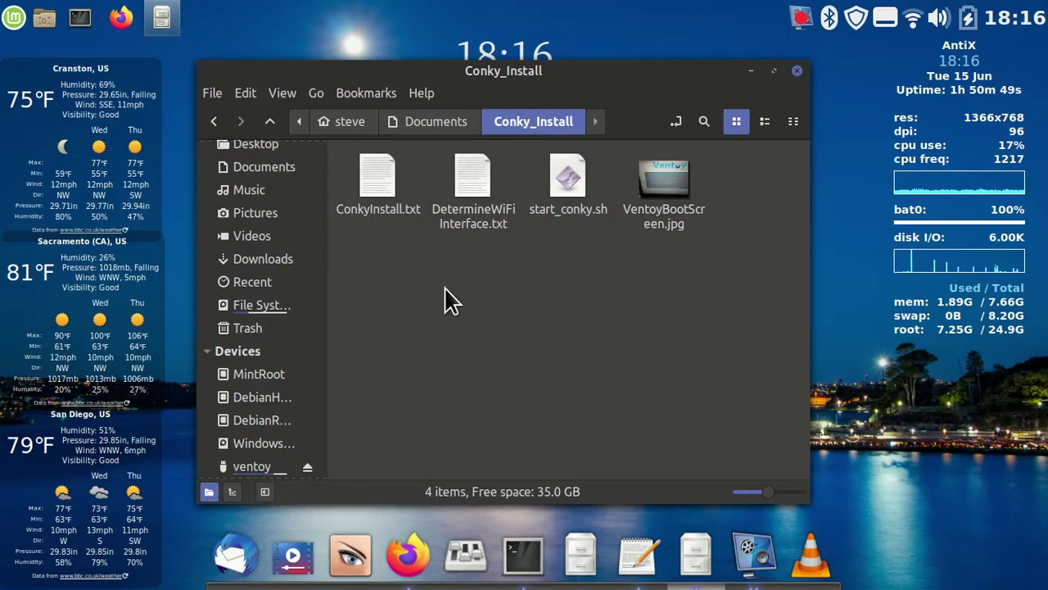
pyautogui.rightClick(450, 296)
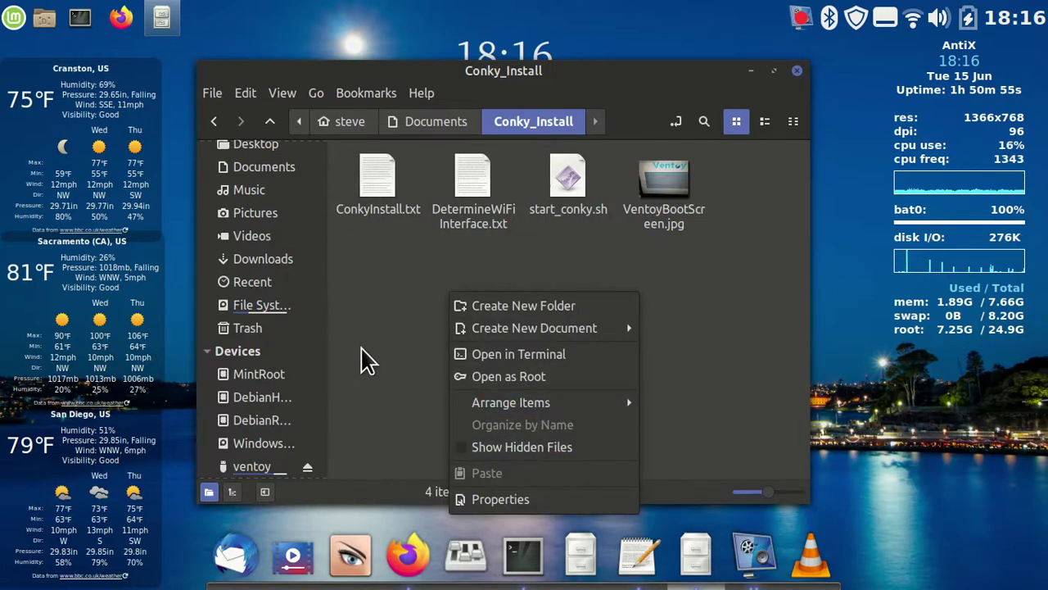
pyautogui.click(385, 364)
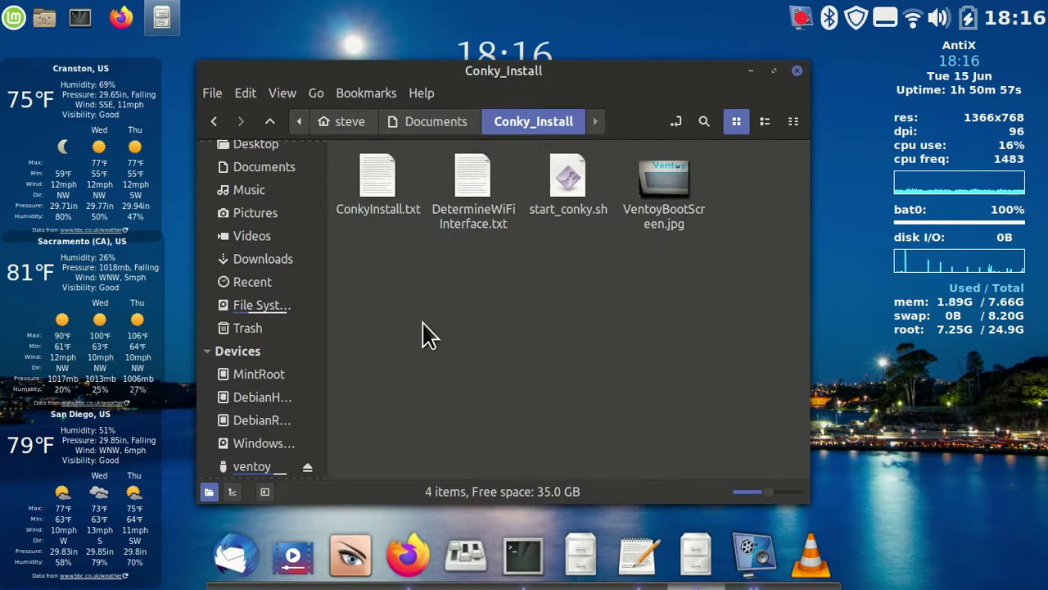
pyautogui.hotkey('ctrl', 'h')
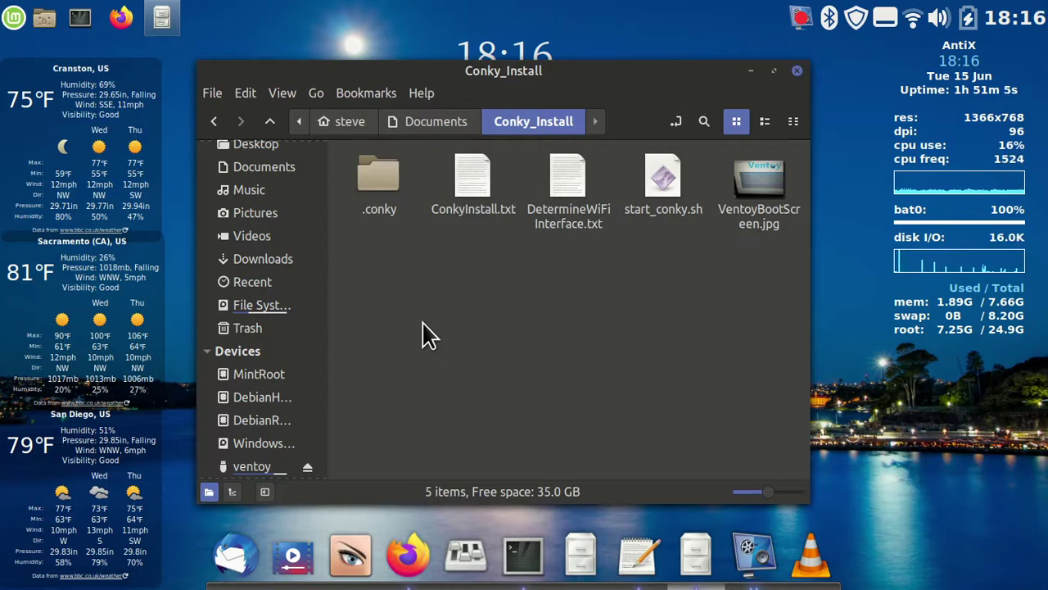
pyautogui.rightClick(375, 189)
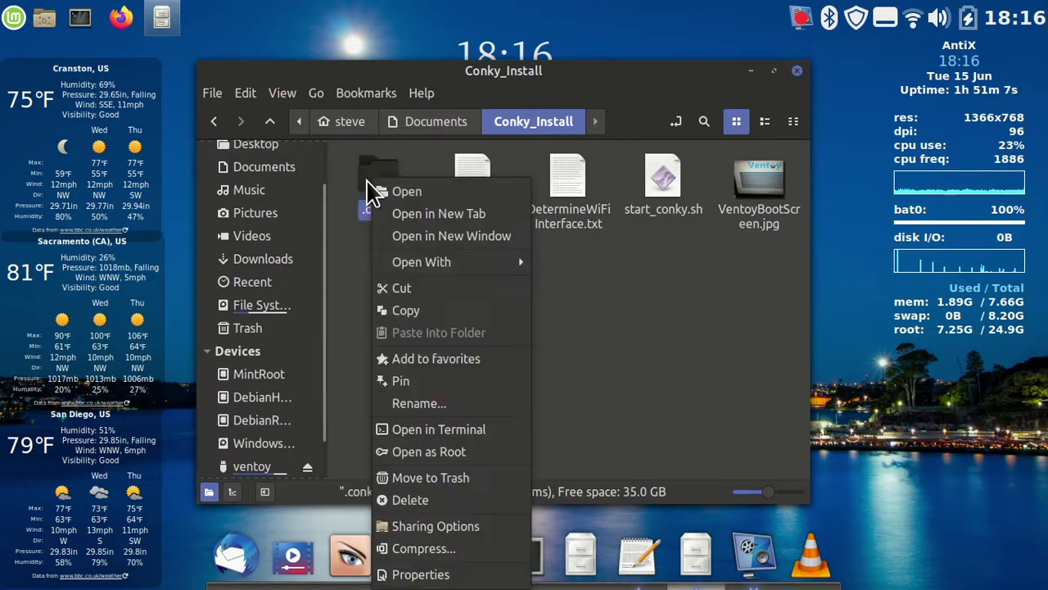
pyautogui.click(351, 286)
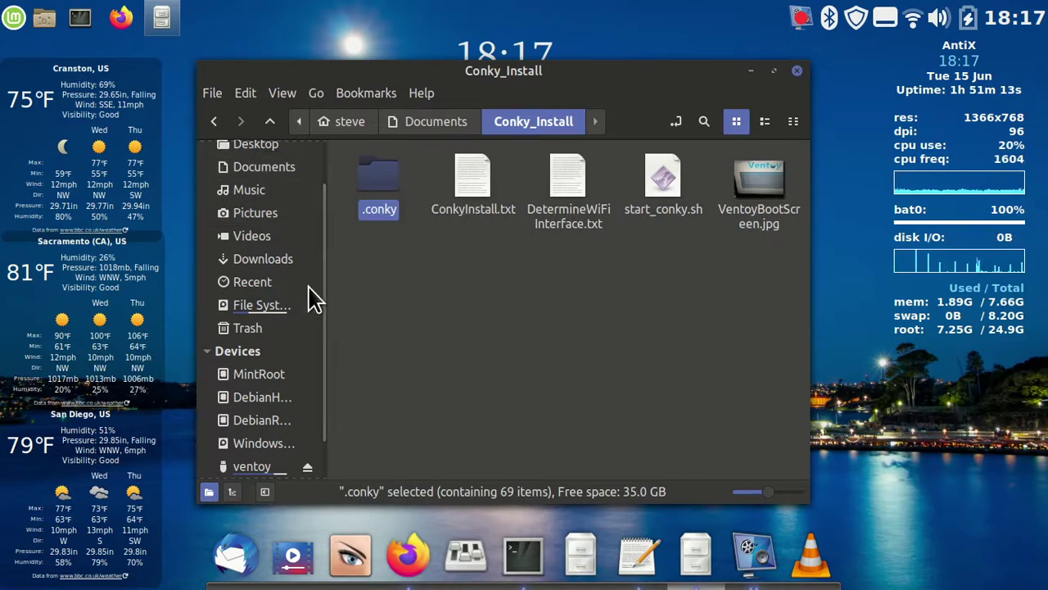
# Check the Home folder for the .conky folder and start_conky.sh, and hide the hidden files again
pyautogui.scroll(3, 242, 171)
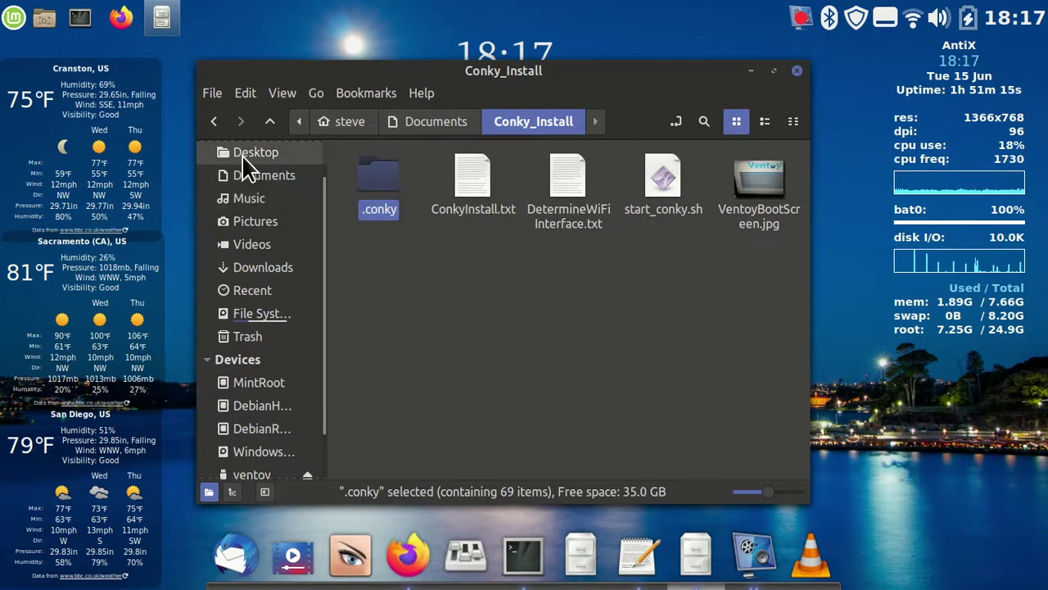
pyautogui.click(246, 173)
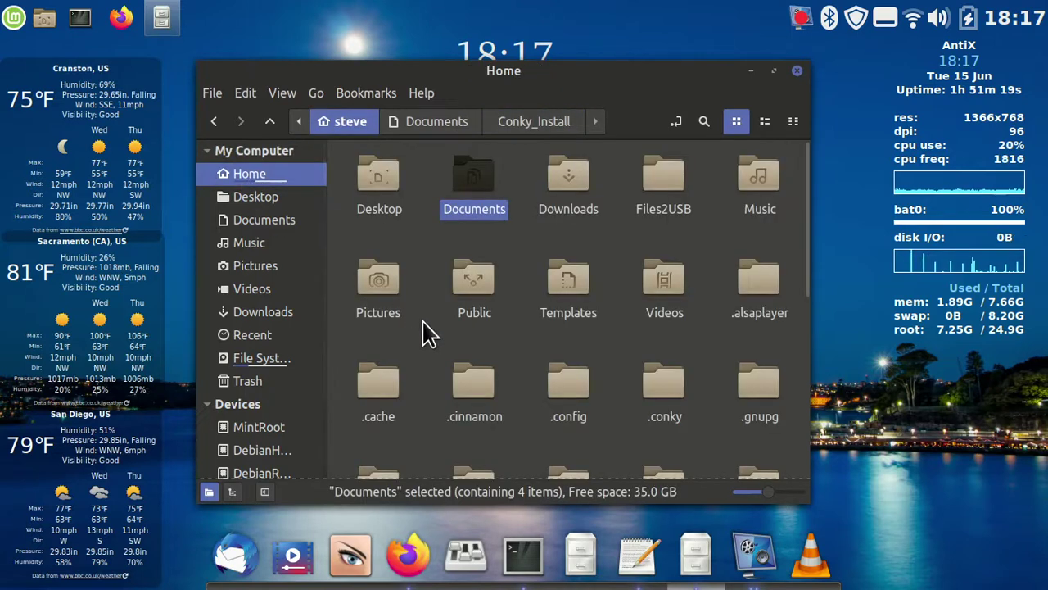
pyautogui.scroll(-9, 424, 332)
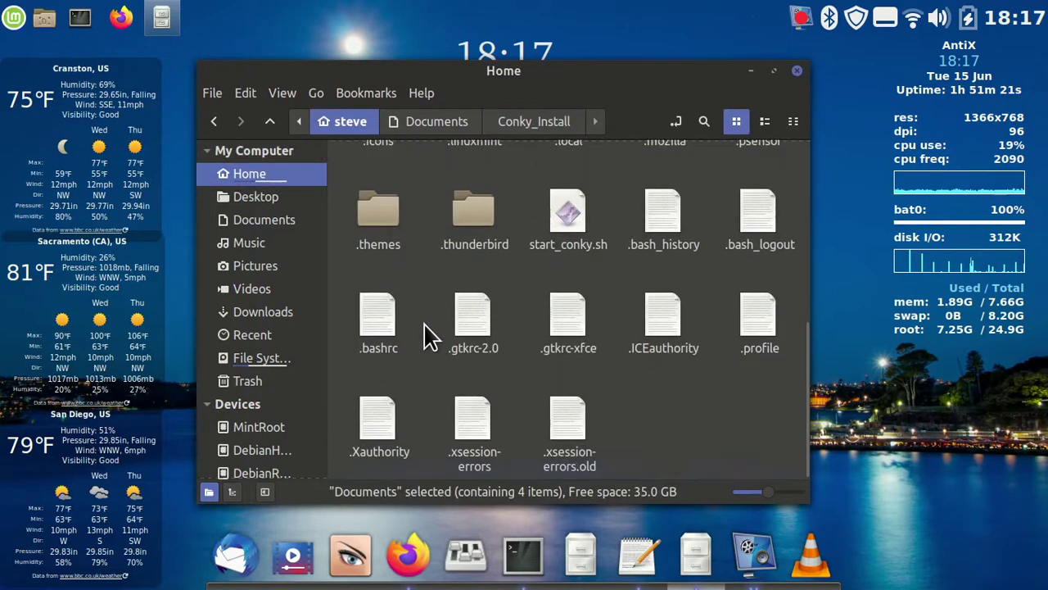
pyautogui.scroll(3, 673, 402)
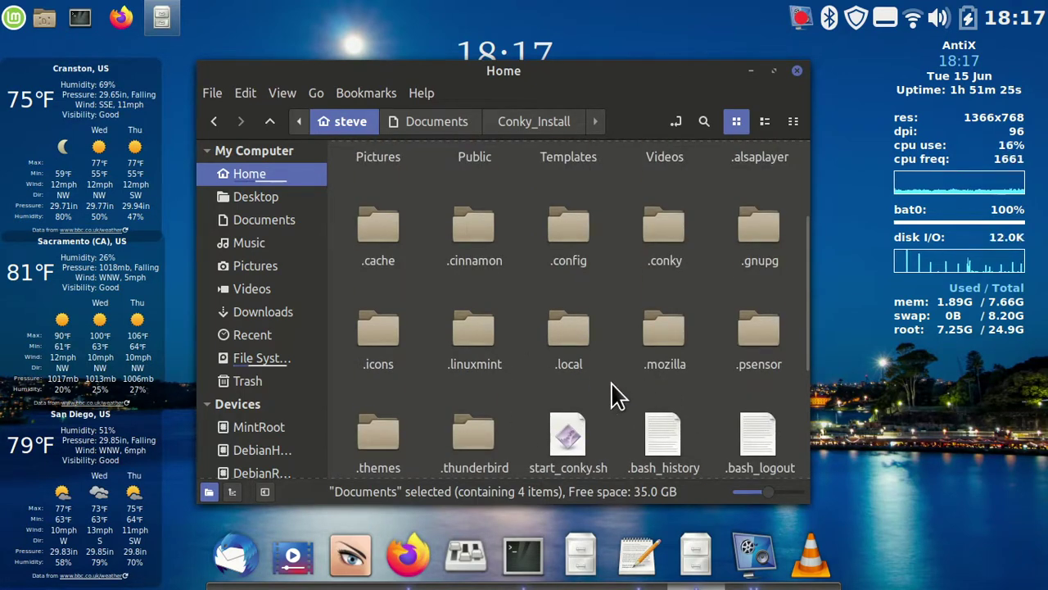
pyautogui.hotkey('ctrl', 'h')
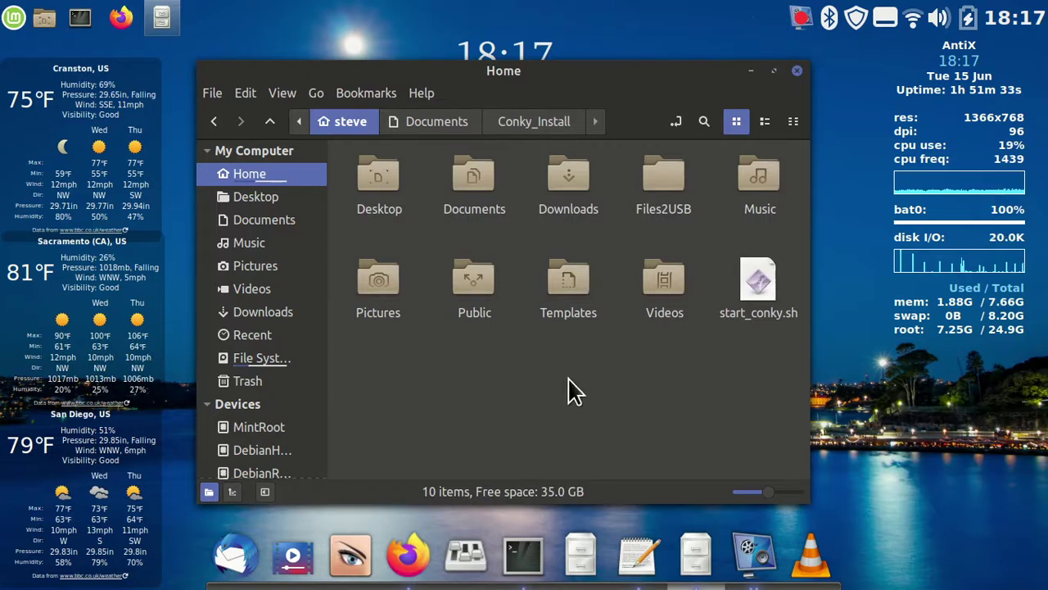
# Return to ConkyInstall.txt on Workspace 3 and insert "below" after "Copy the launch script"
pyautogui.hotkey('ctrl', 'alt', 'Up')
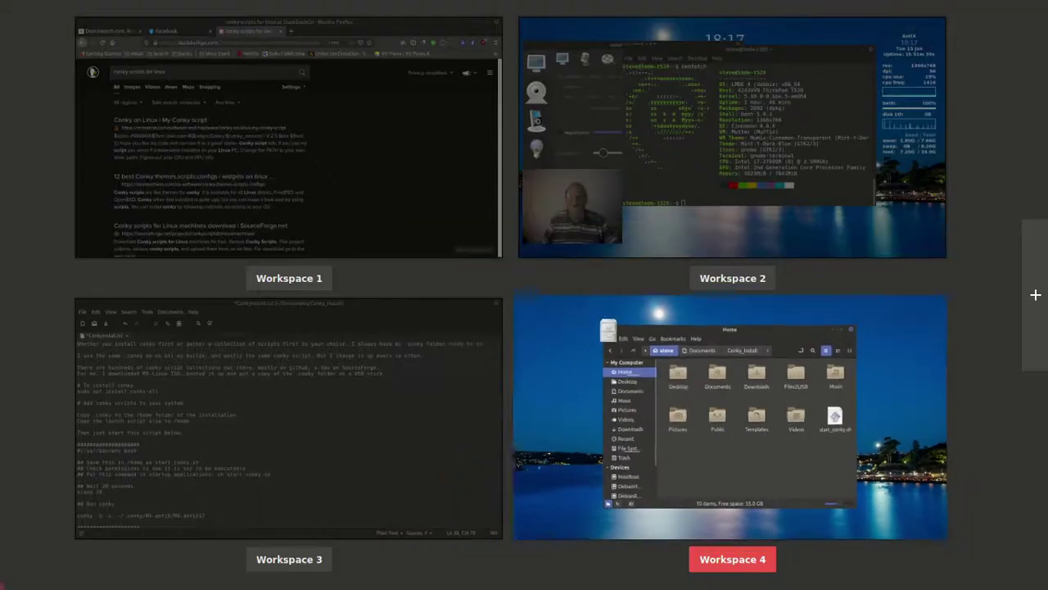
pyautogui.click(293, 400)
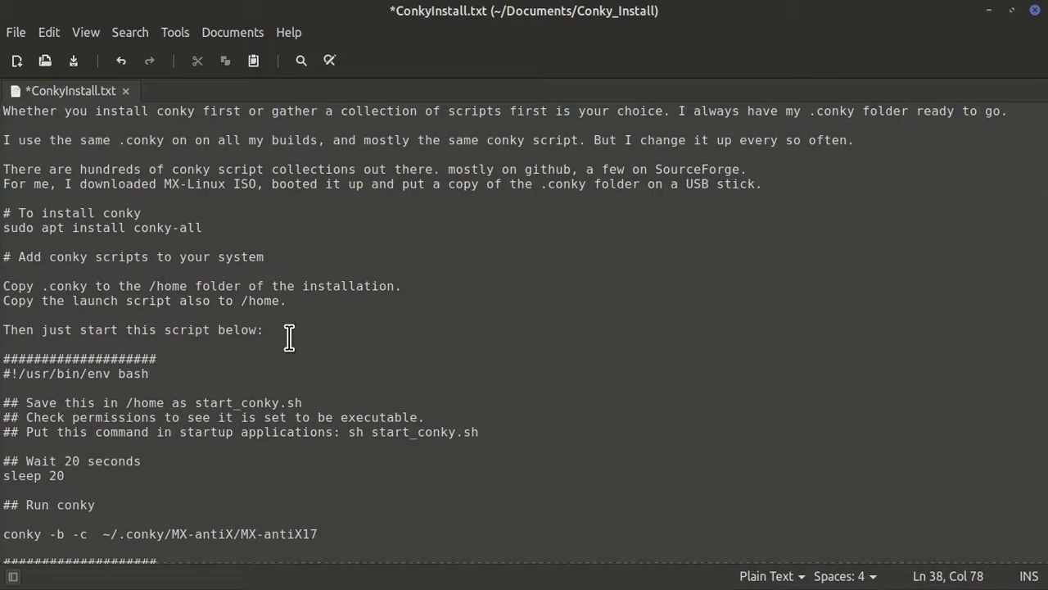
pyautogui.scroll(-1, 288, 337)
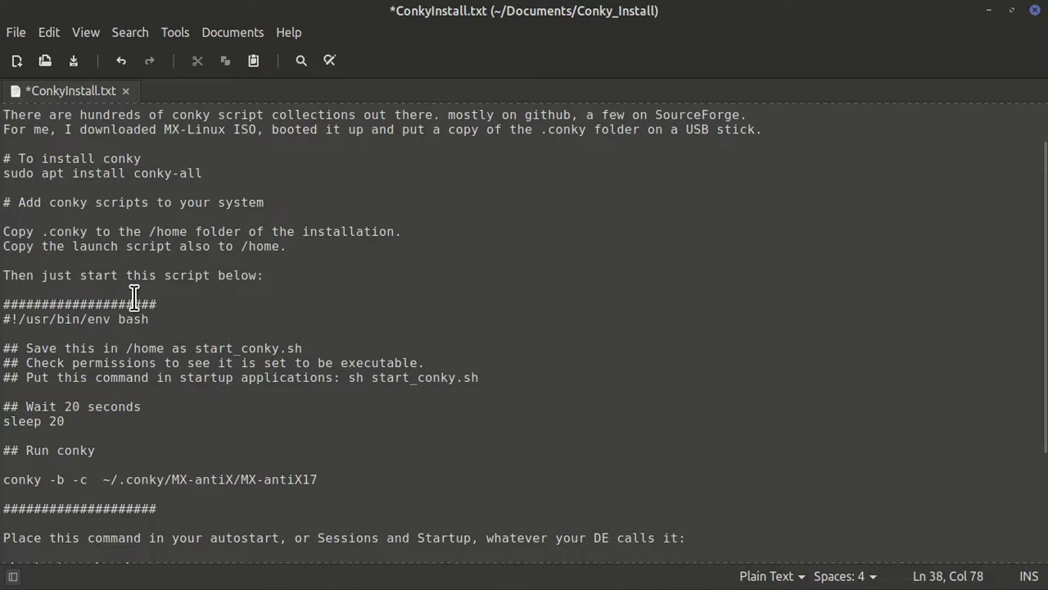
pyautogui.click(183, 246)
pyautogui.press('Left')
pyautogui.write('below')
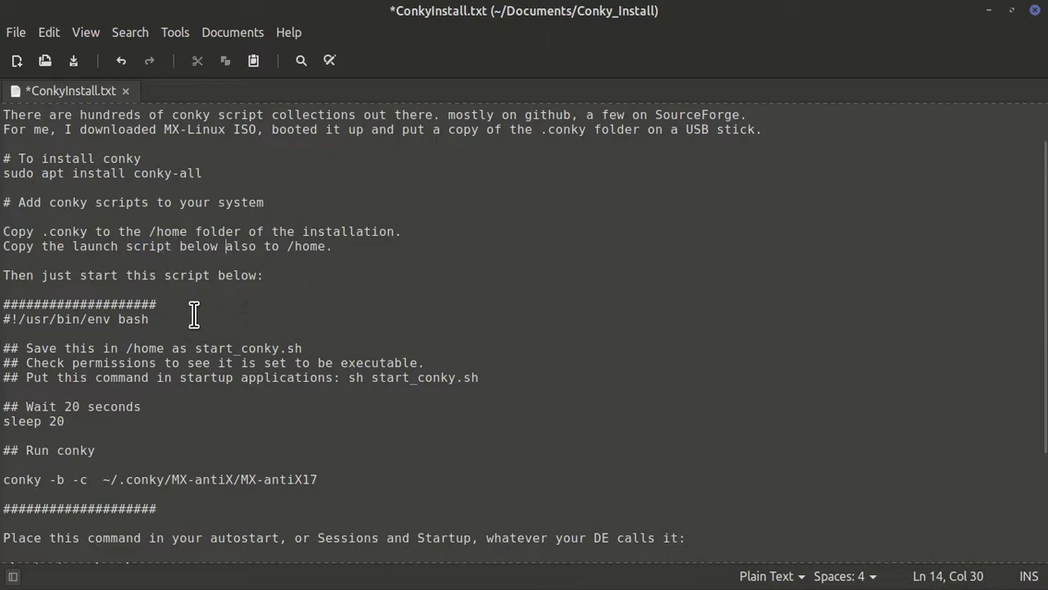
# Review the launch script in ConkyInstall.txt, highlighting the path ~/.conky/MX-antiX/MX-antiX17 and the autostart command sh start_conky.sh
pyautogui.scroll(-4, 188, 305)
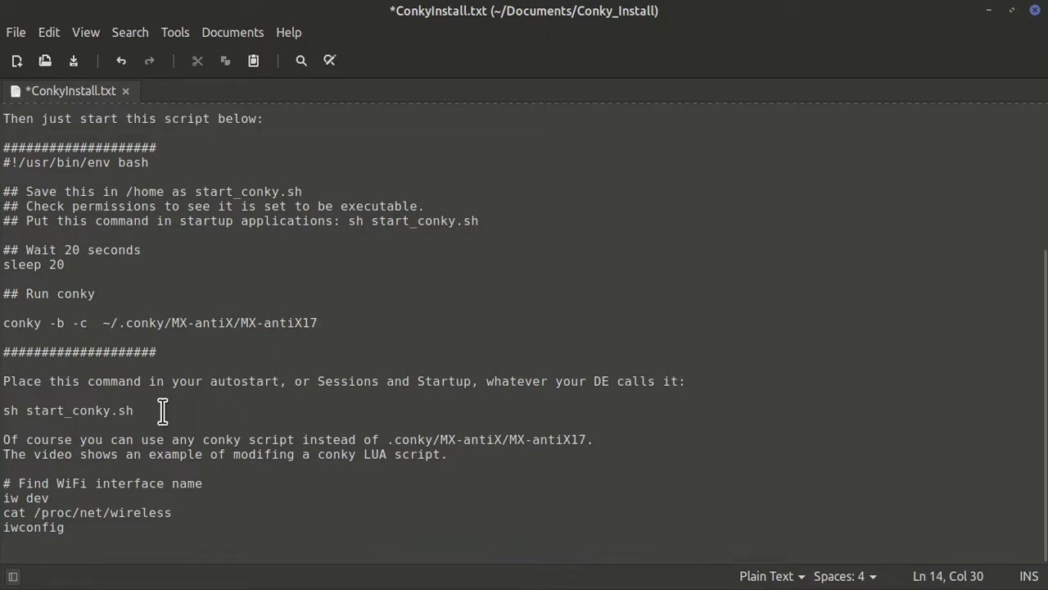
pyautogui.moveTo(98, 332); pyautogui.dragTo(172, 334)
pyautogui.moveTo(103, 326); pyautogui.dragTo(330, 320)
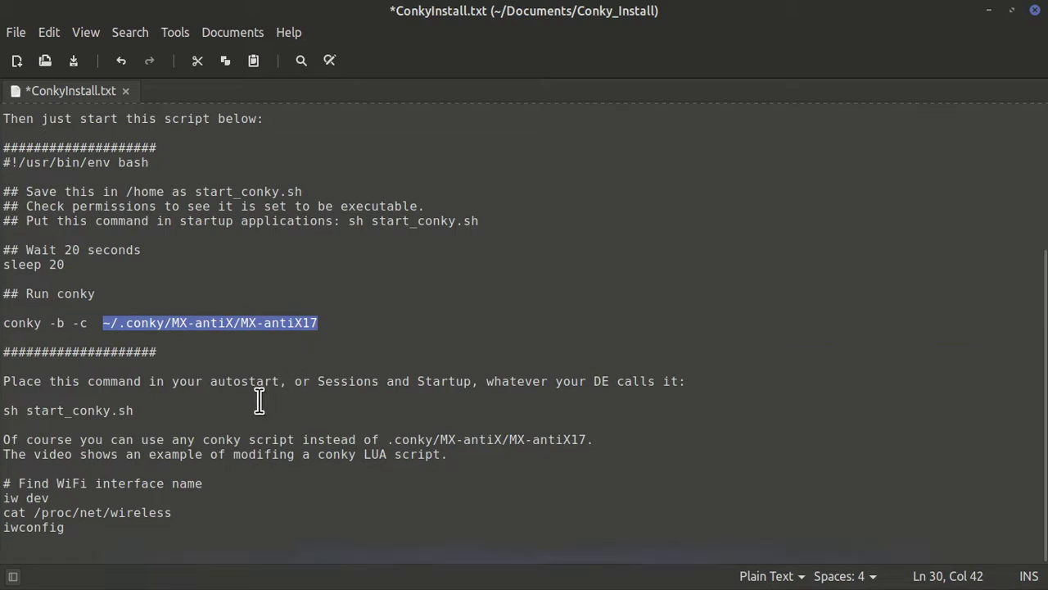
pyautogui.moveTo(258, 398); pyautogui.dragTo(262, 405)
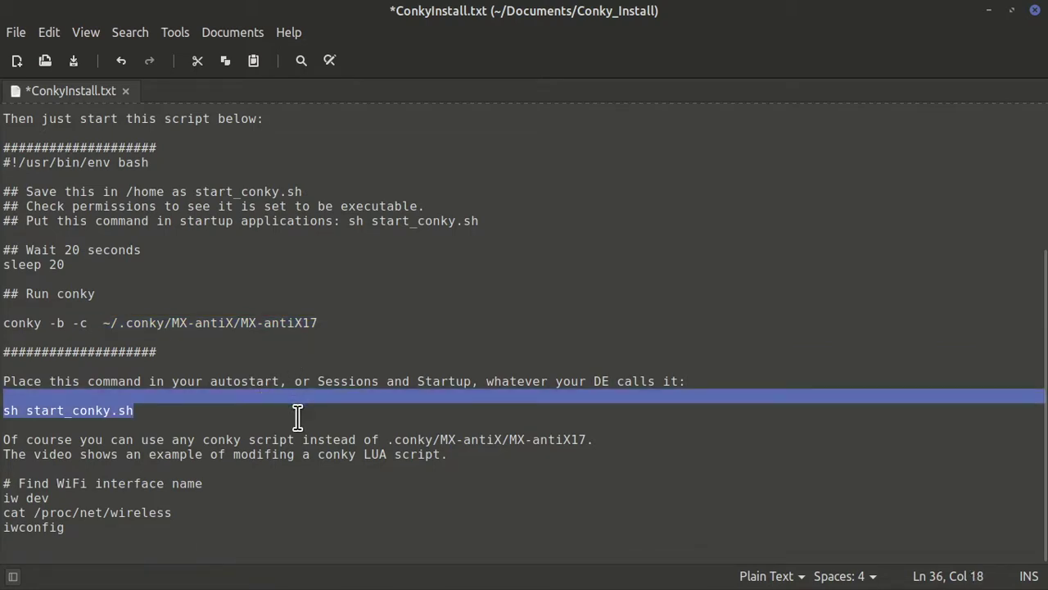
pyautogui.click(297, 418)
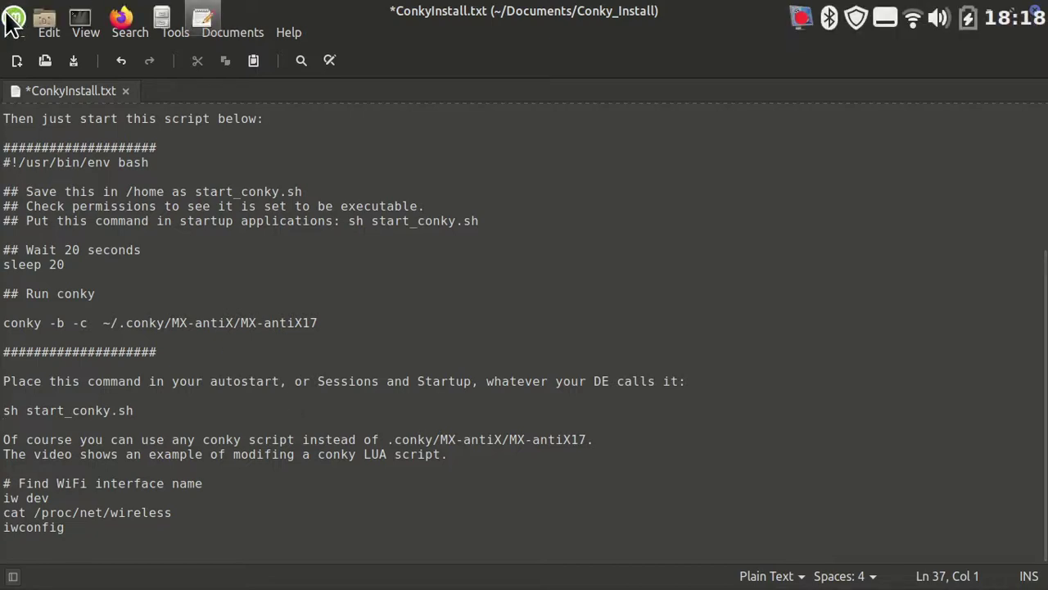
# Search the installed applications for "start" and open Startup Applications
pyautogui.click(13, 20)
pyautogui.write('s')
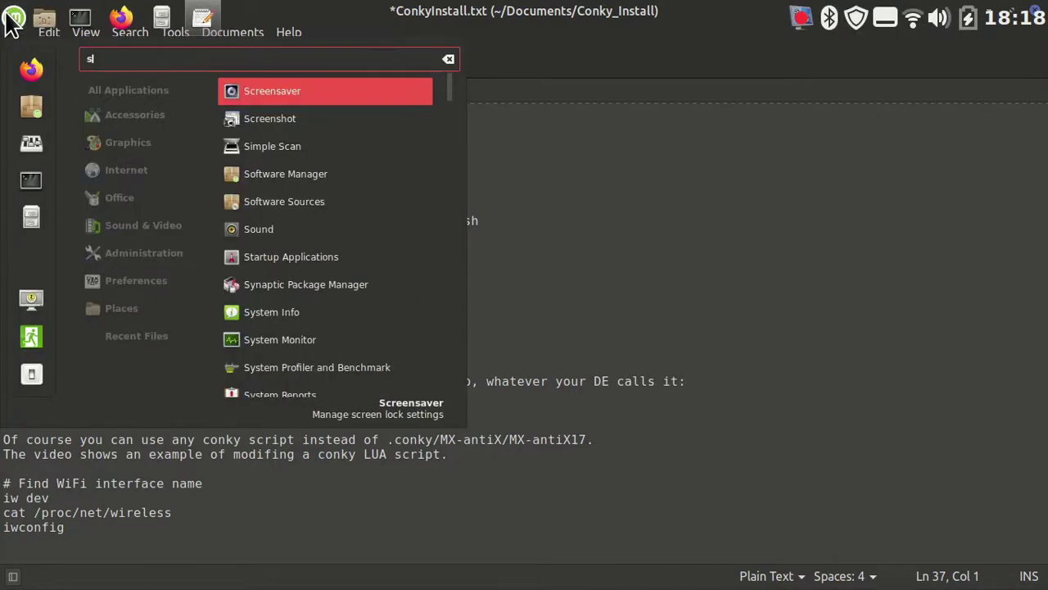
pyautogui.write('t')
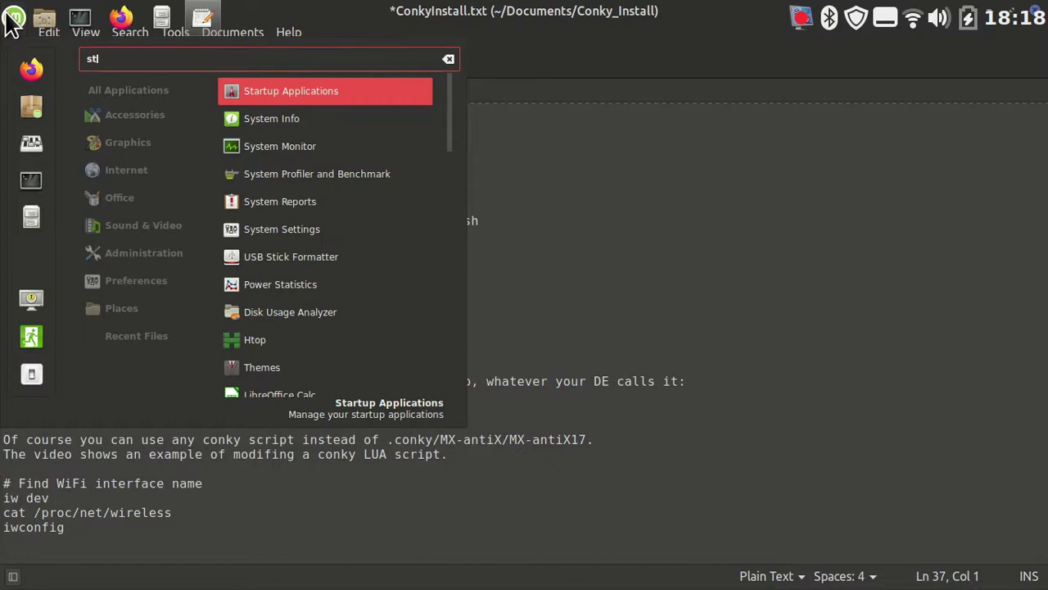
pyautogui.write('art')
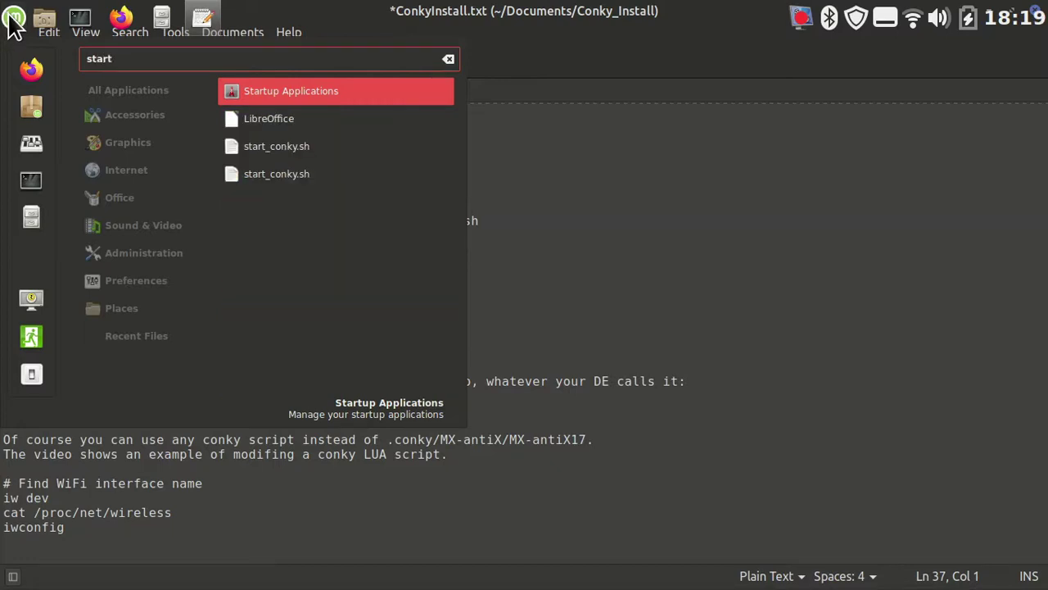
pyautogui.click(340, 90)
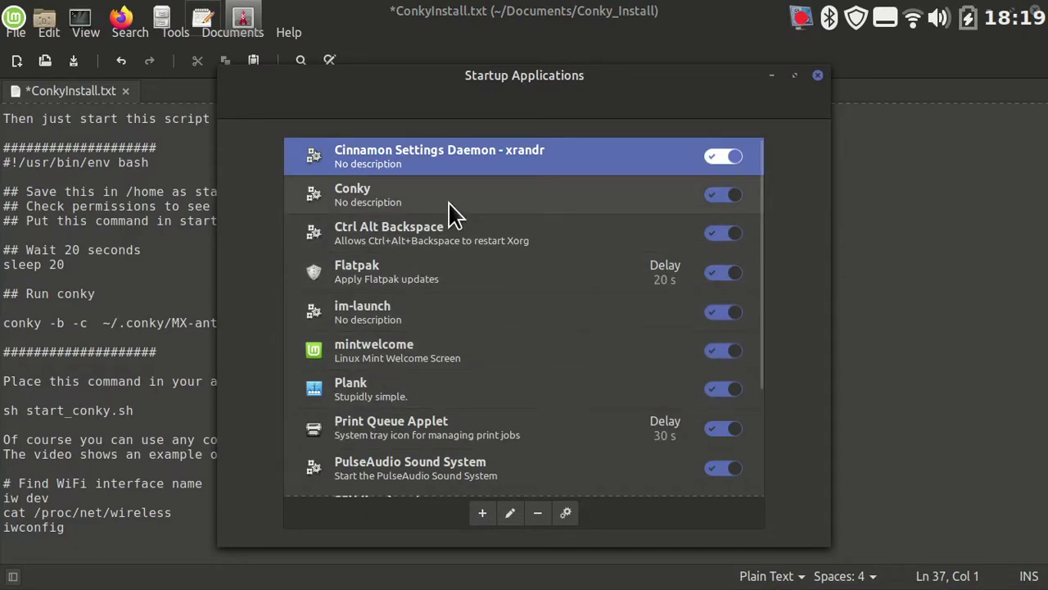
# Inspect the Conky startup entry's name, command and startup delay without changing them, and close Startup Applications
pyautogui.scroll(-3, 479, 282)
pyautogui.scroll(3, 467, 301)
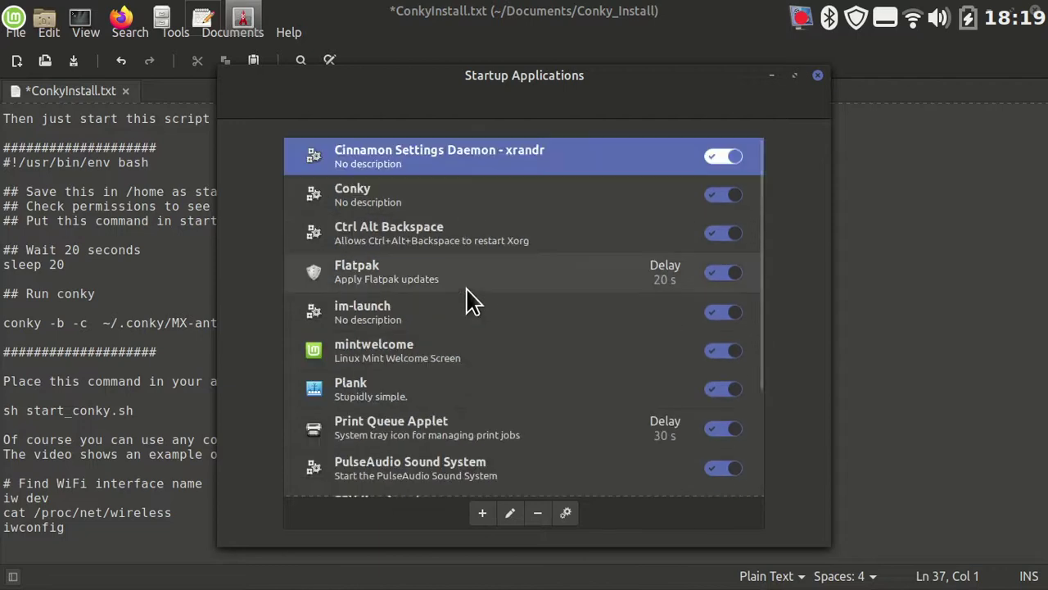
pyautogui.click(459, 205)
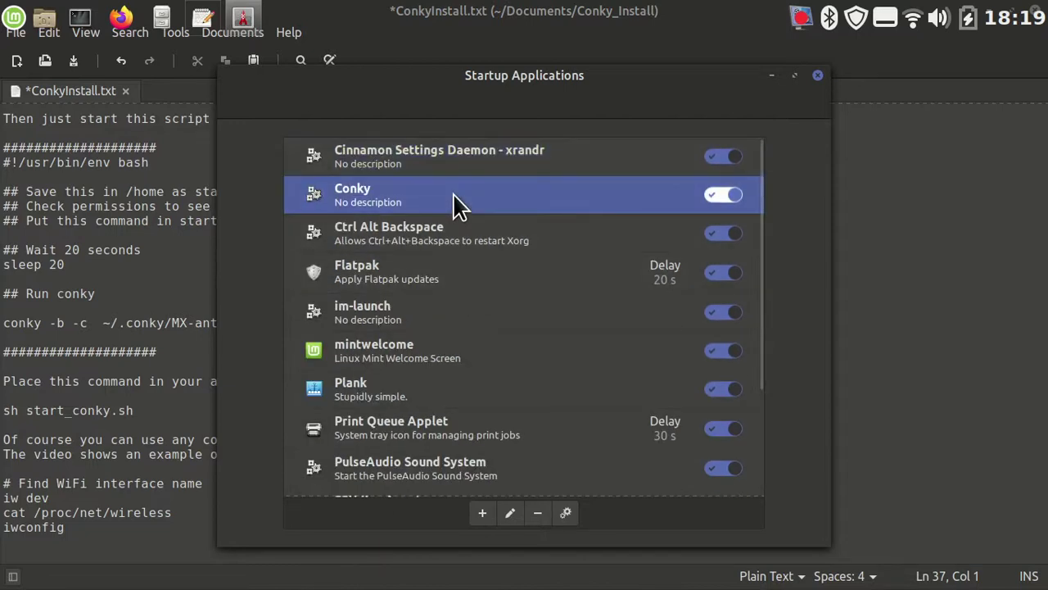
pyautogui.click(512, 512)
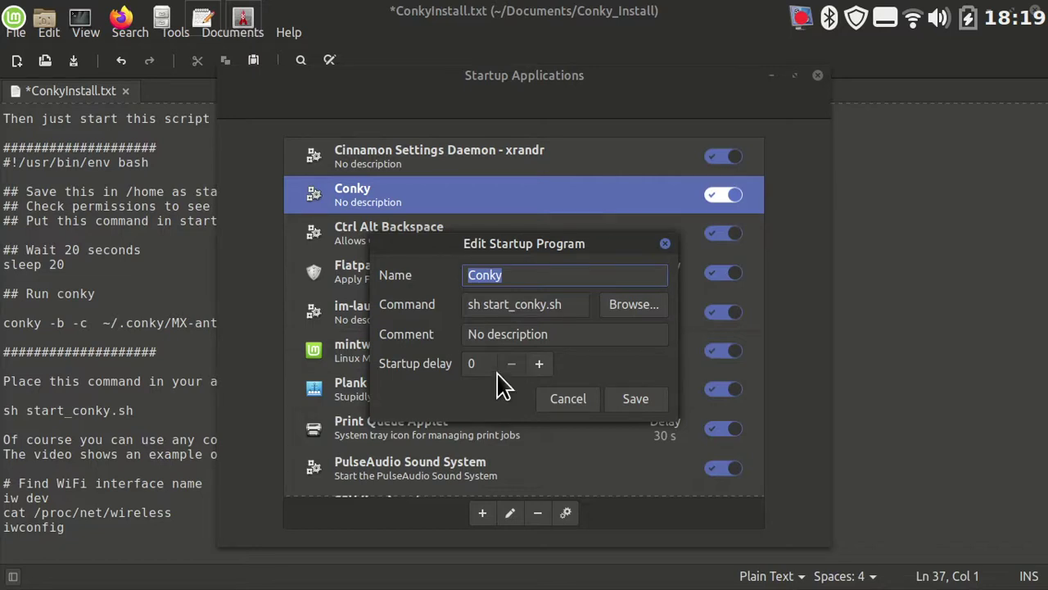
pyautogui.click(568, 399)
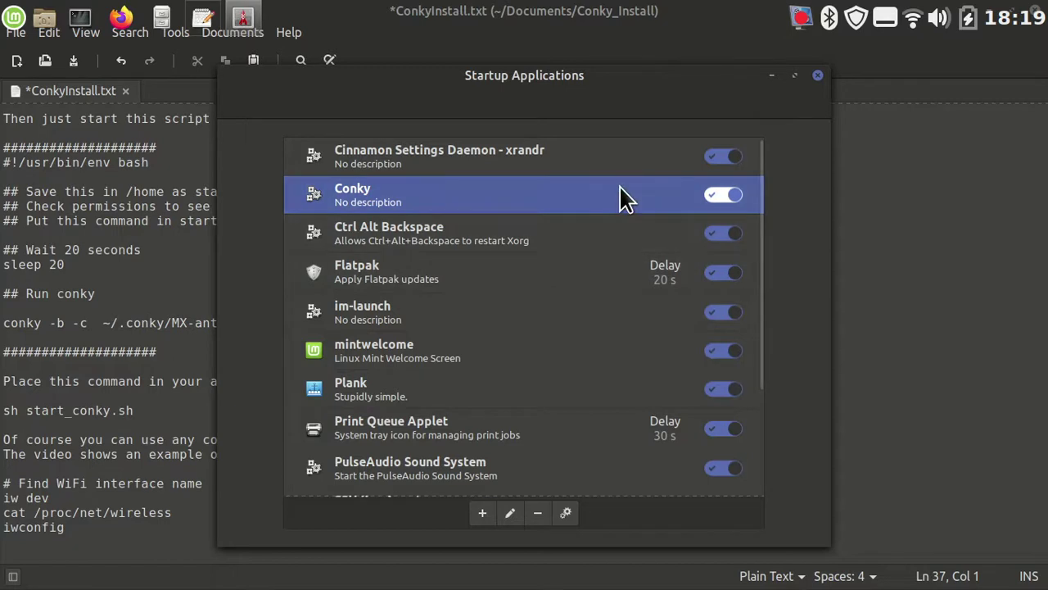
pyautogui.click(817, 76)
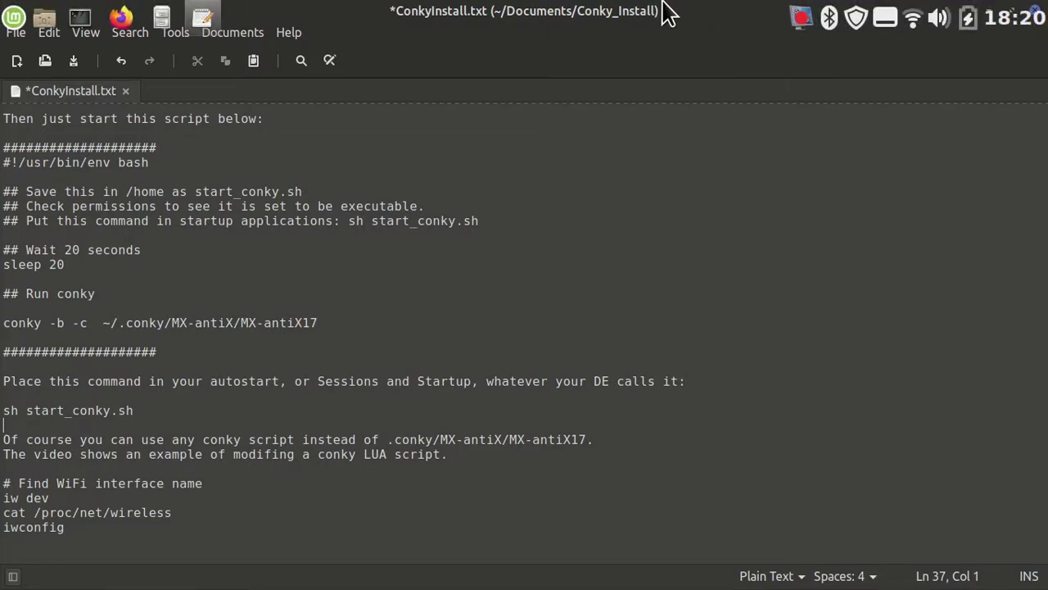
# Switch to the terminal on Workspace 2, run xed .conky/MX-antiX/MX-amtiX17, and close the resulting editor window
pyautogui.hotkey('ctrl', 'alt', 'Up')
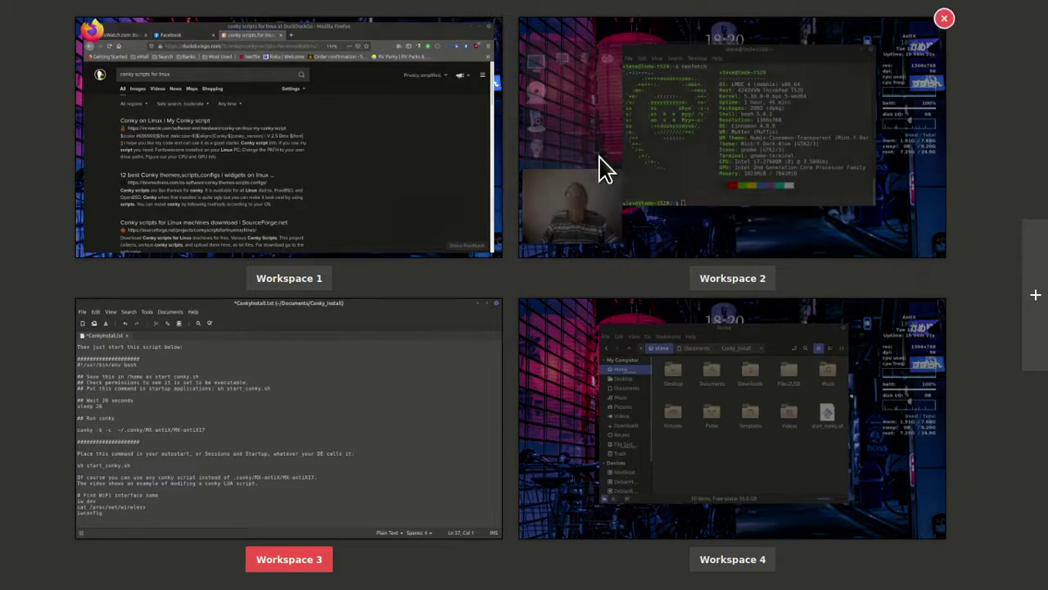
pyautogui.click(618, 82)
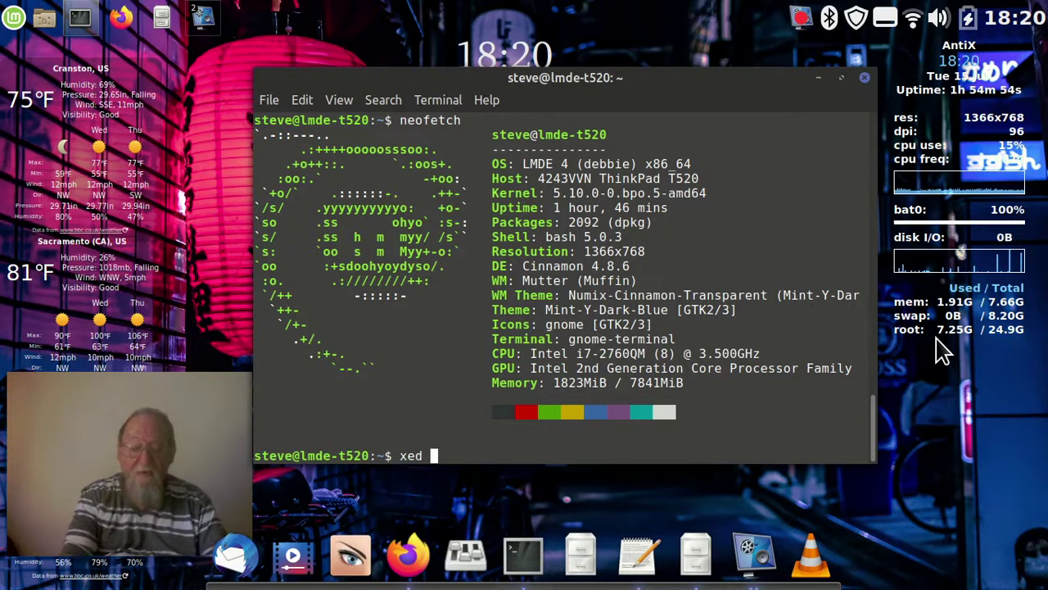
pyautogui.write('>')
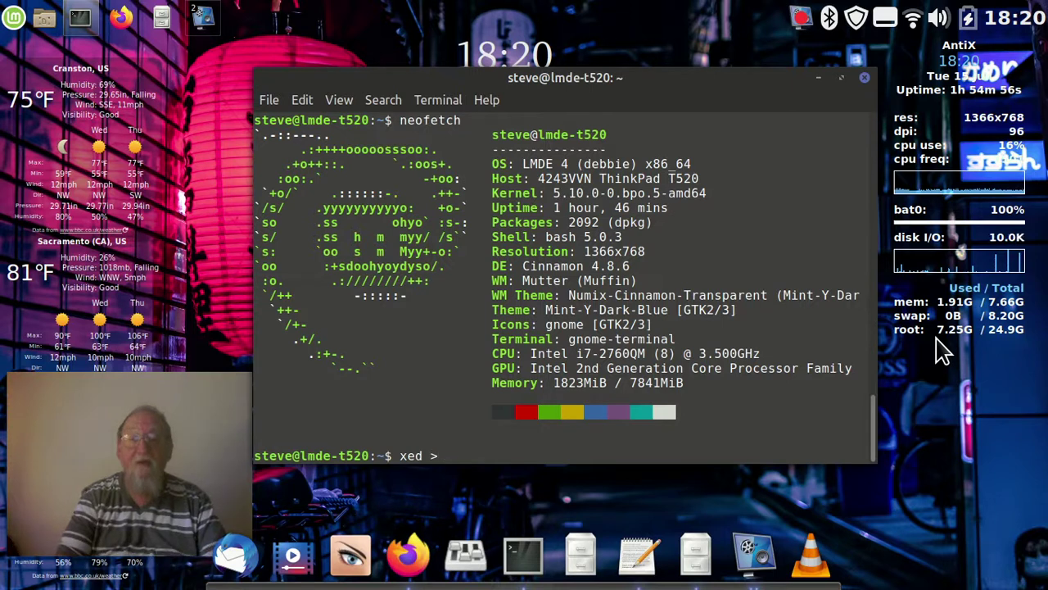
pyautogui.press('BackSpace')
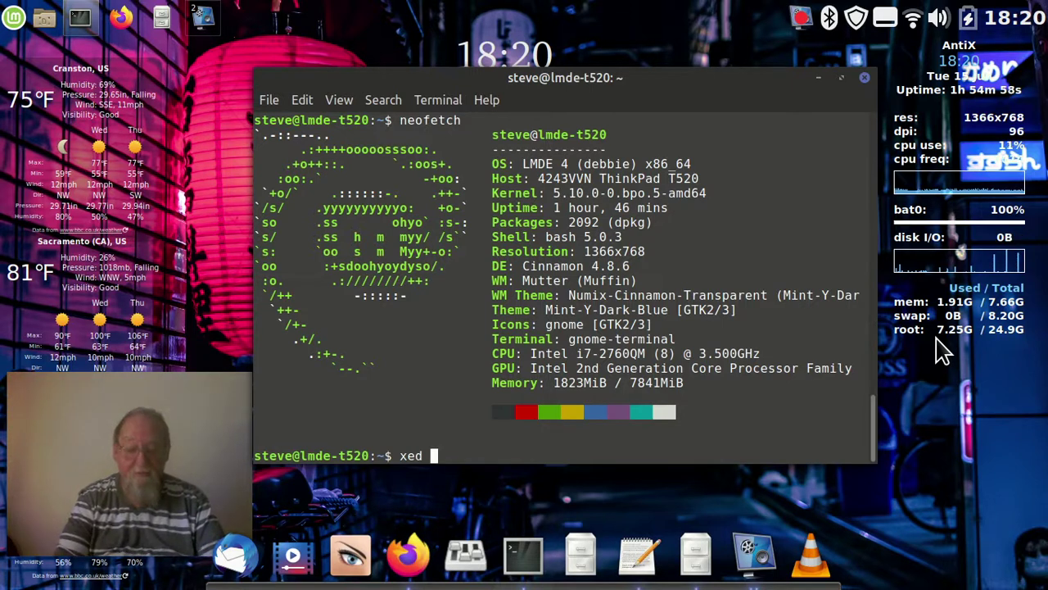
pyautogui.write('.co')
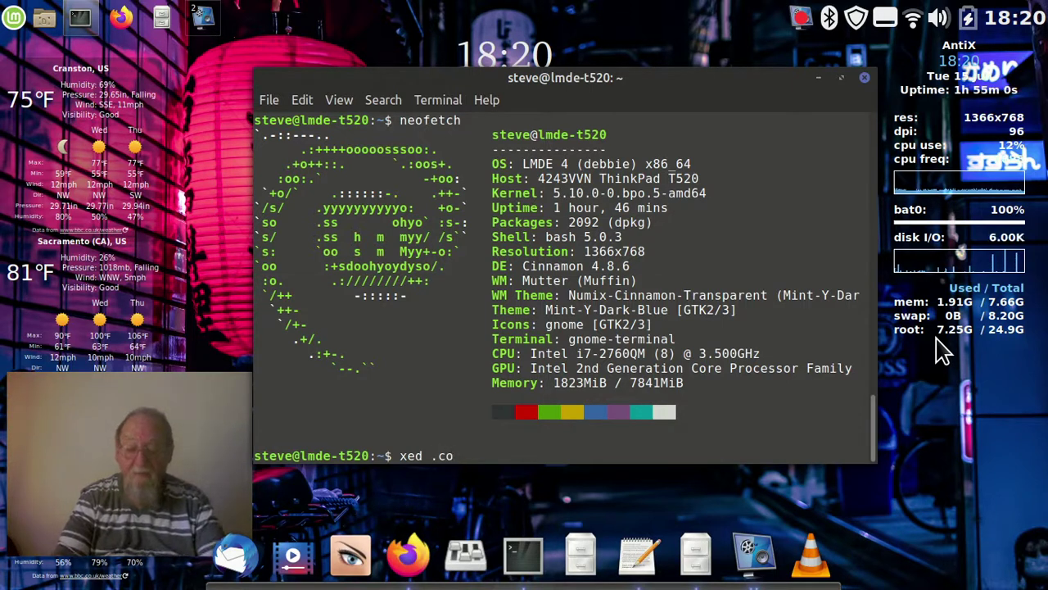
pyautogui.write('nky')
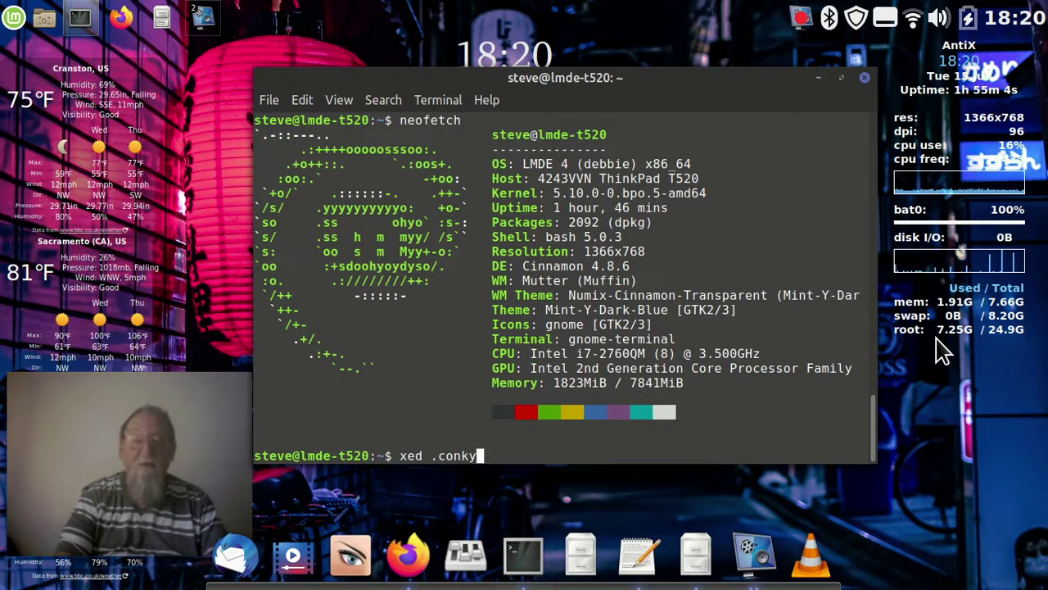
pyautogui.write('/M')
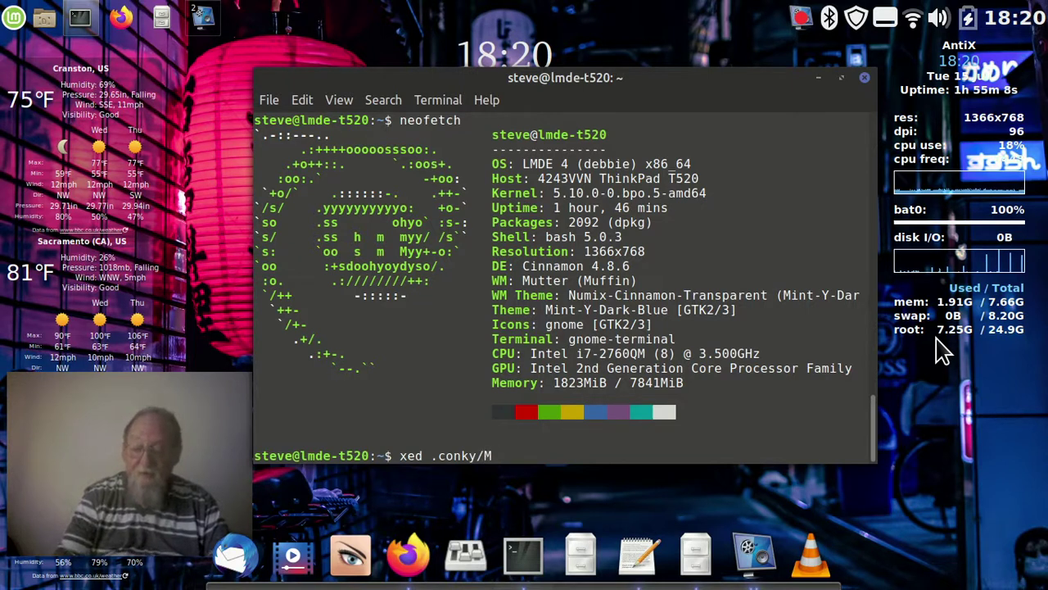
pyautogui.write('C')
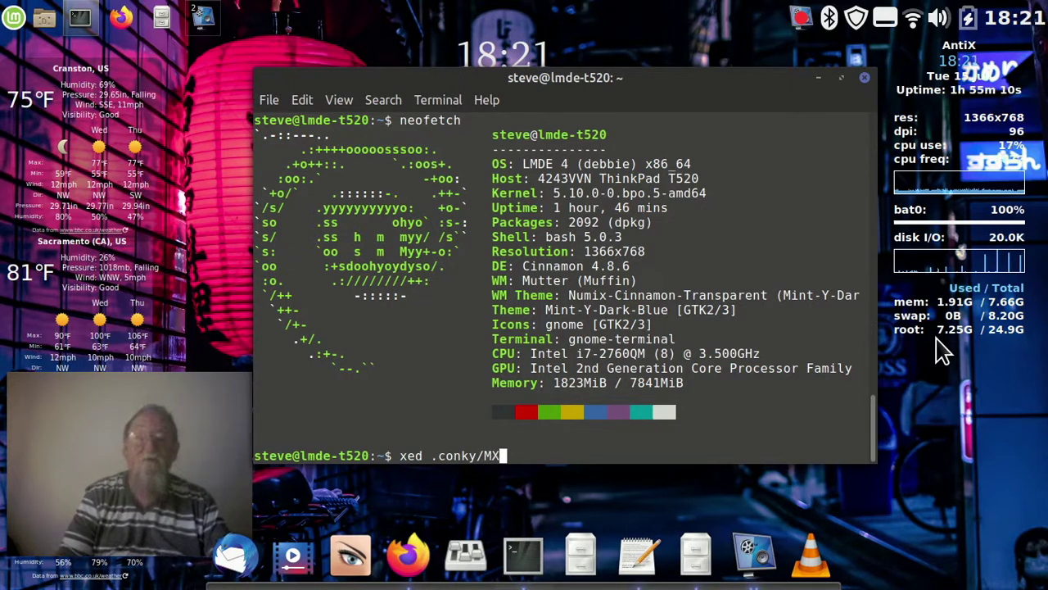
pyautogui.write('-anto')
pyautogui.press('BackSpace')
pyautogui.write('iX')
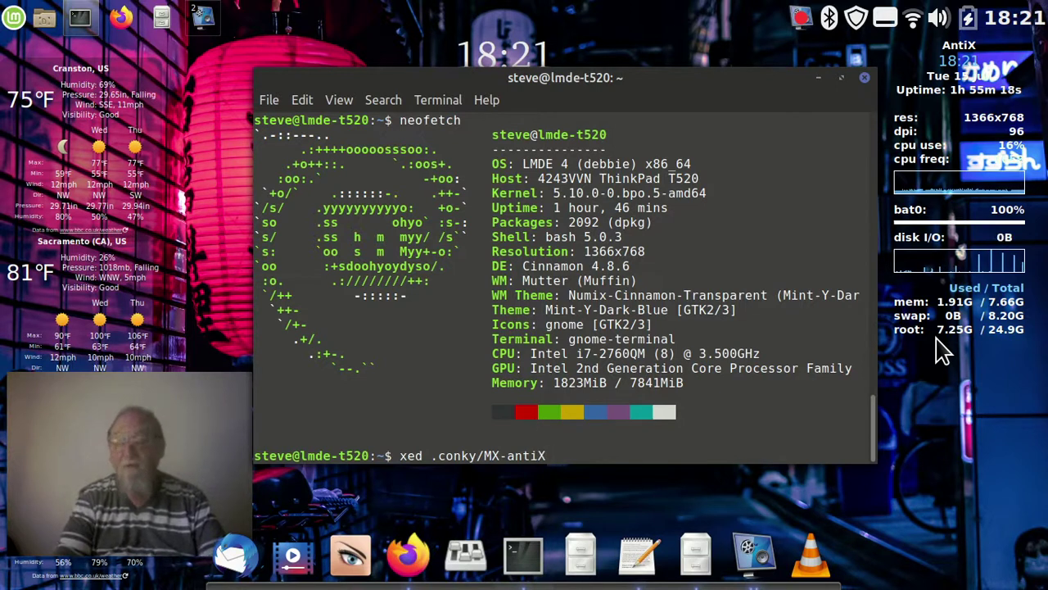
pyautogui.write('/')
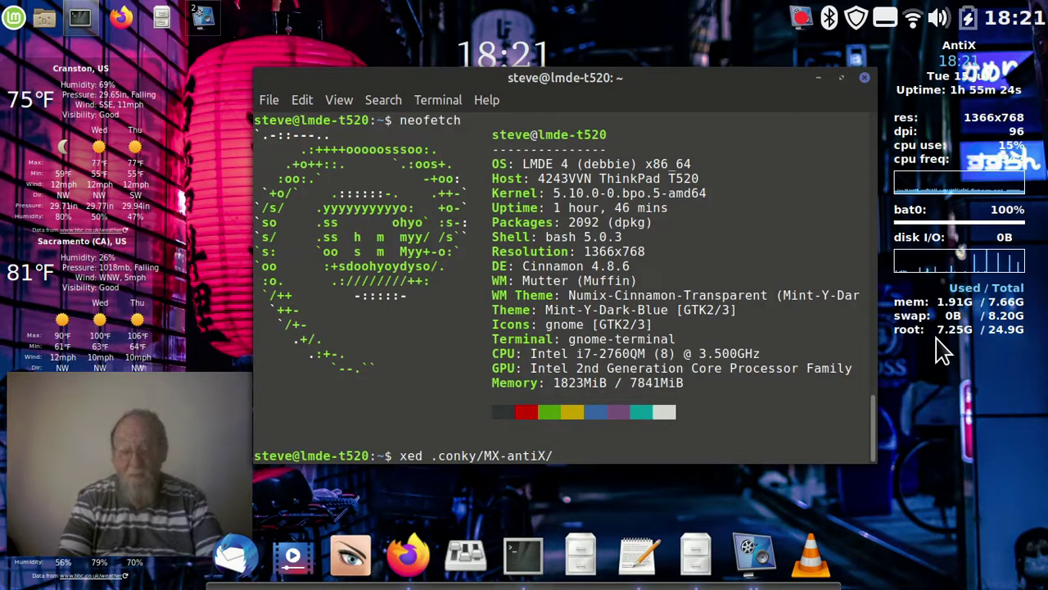
pyautogui.write('MC-')
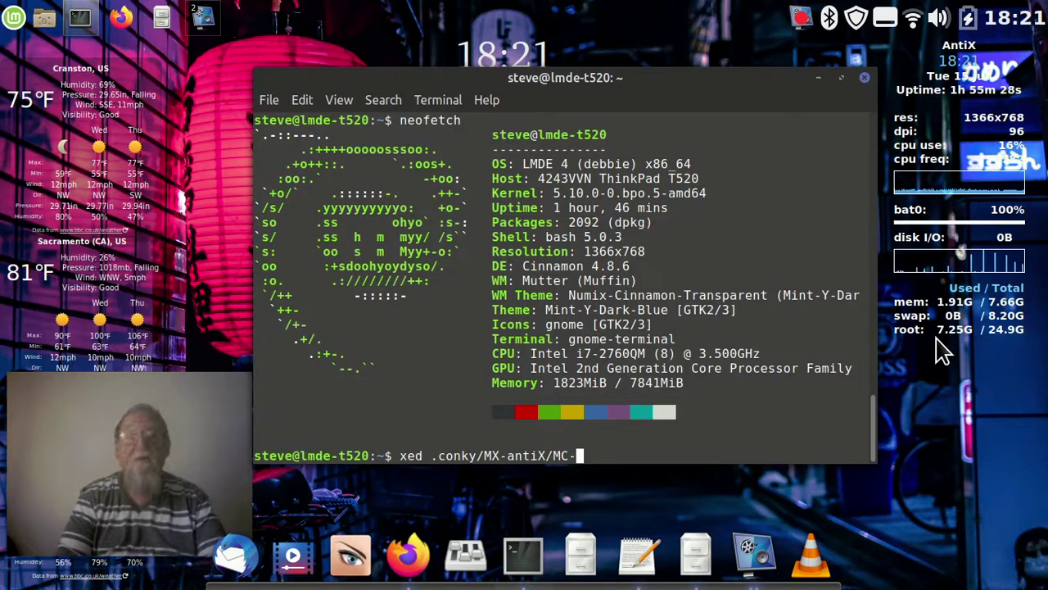
pyautogui.press('BackSpace')
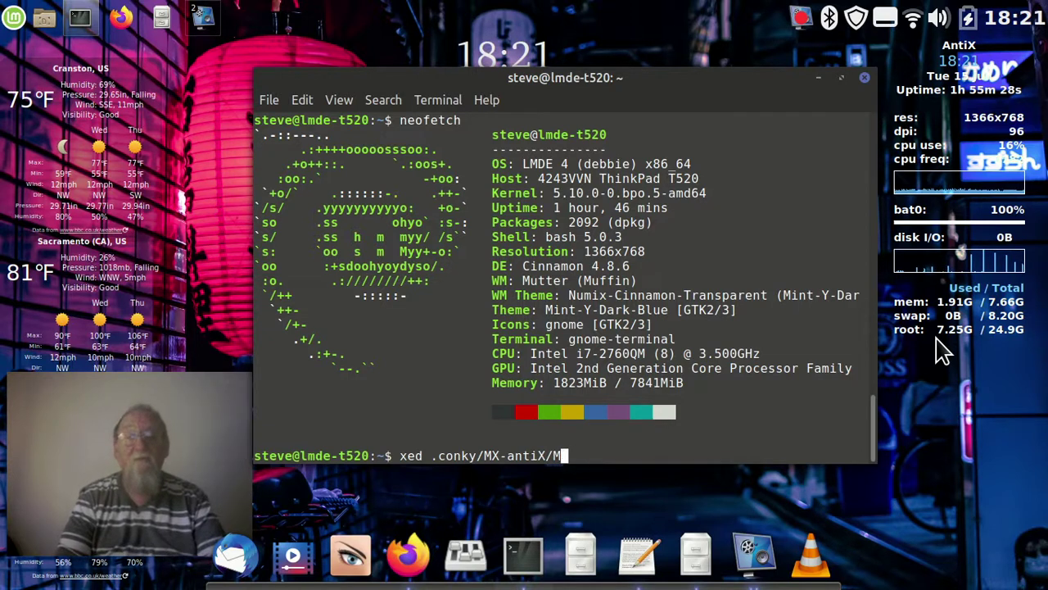
pyautogui.write('X')
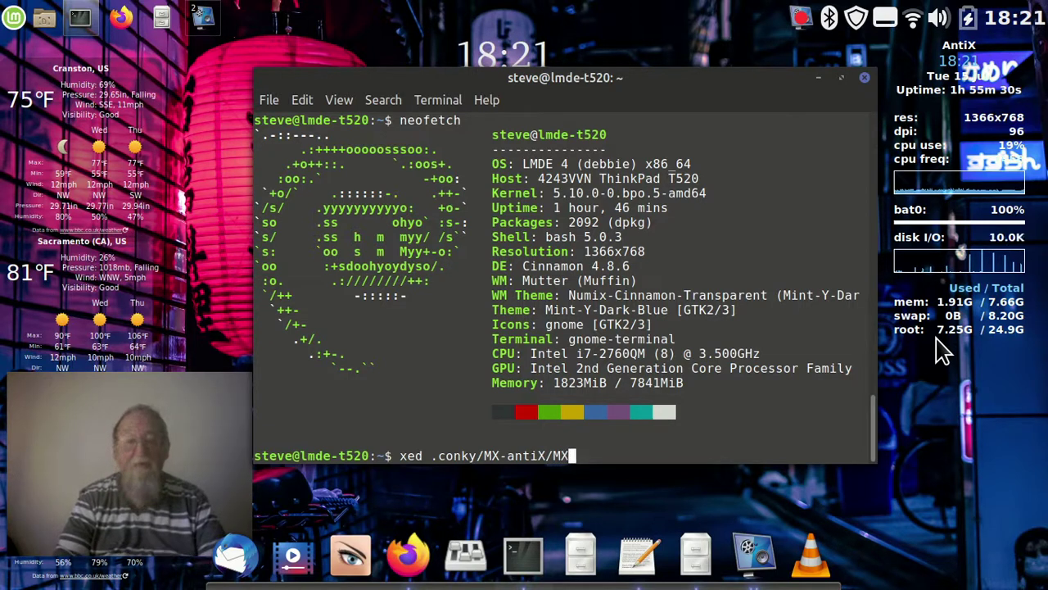
pyautogui.write('-amt')
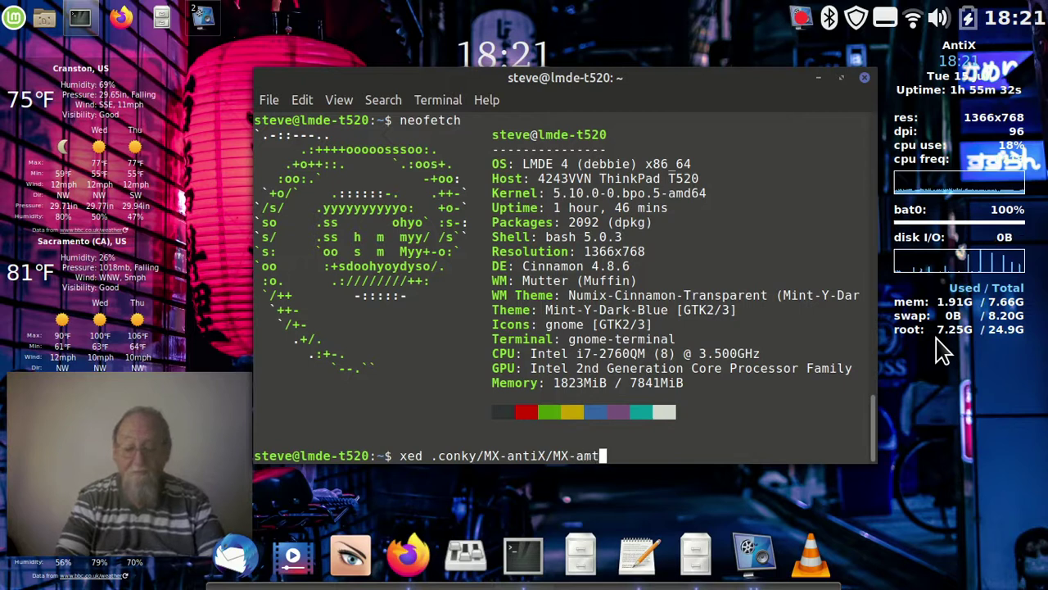
pyautogui.write('iX17')
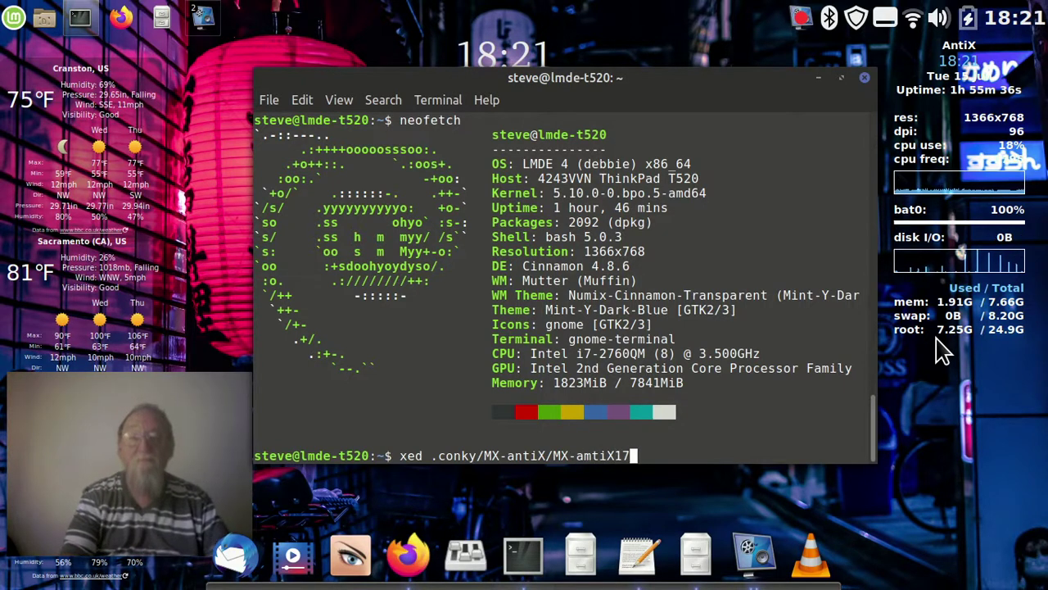
pyautogui.press('Return')
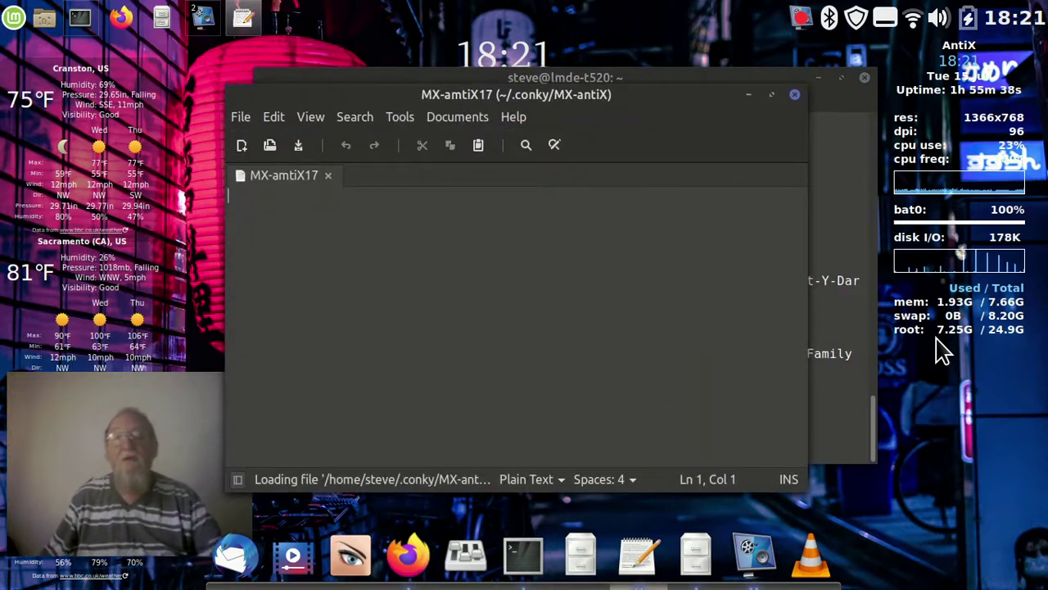
pyautogui.click(794, 95)
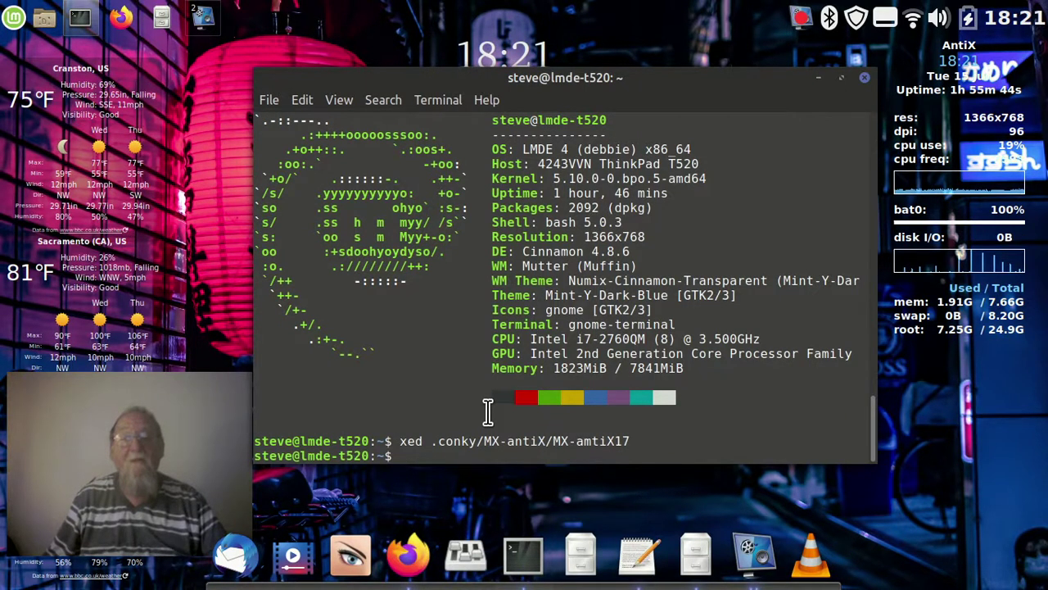
# Recall the last xed command, correct the file name to MX-antiX17, and run it to open the conky script
pyautogui.press('Up')
pyautogui.press('Left')
pyautogui.press('Left')
pyautogui.press('Left')
pyautogui.press('Left')
pyautogui.press('Left')
pyautogui.press('Left')
pyautogui.press('Left')
pyautogui.press('Right')
pyautogui.press('Delete')
pyautogui.press('Return')
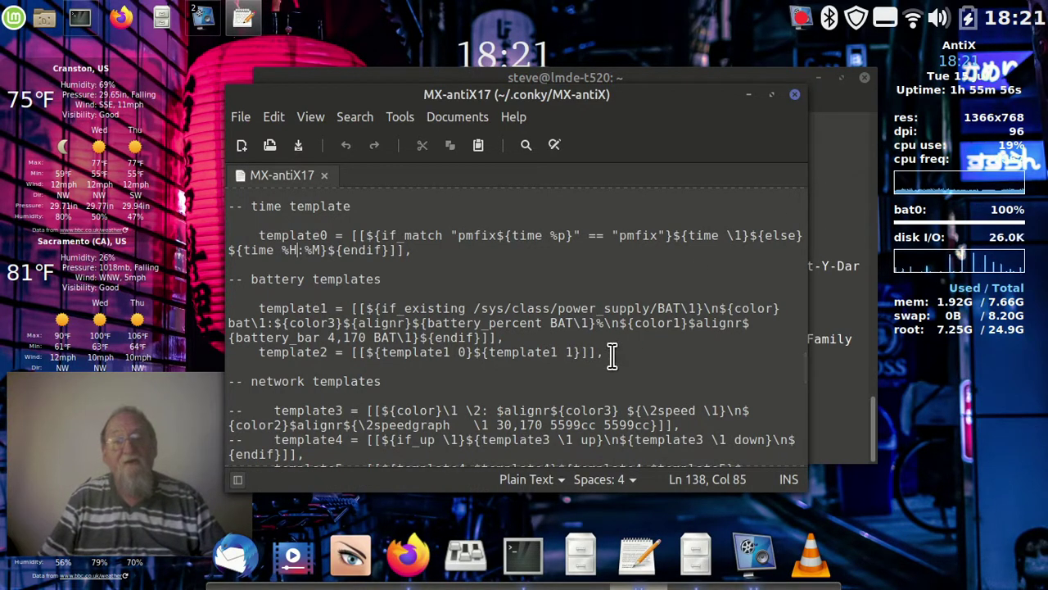
# Look through the MX-antiX17 script's settings and search it for "anti" to find the heading text under conky.text
pyautogui.scroll(10, 611, 356)
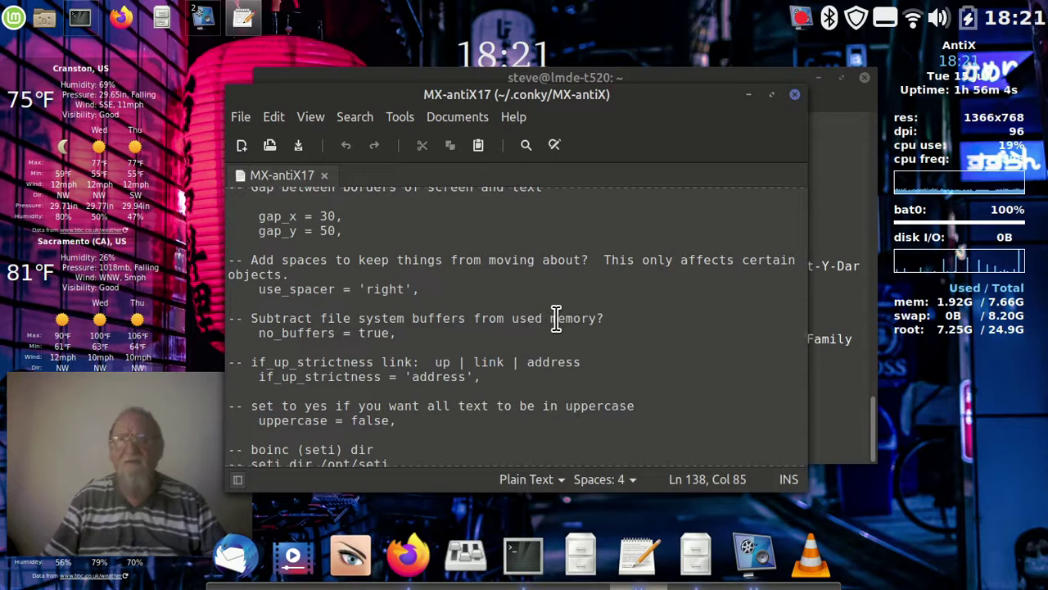
pyautogui.scroll(-4, 549, 319)
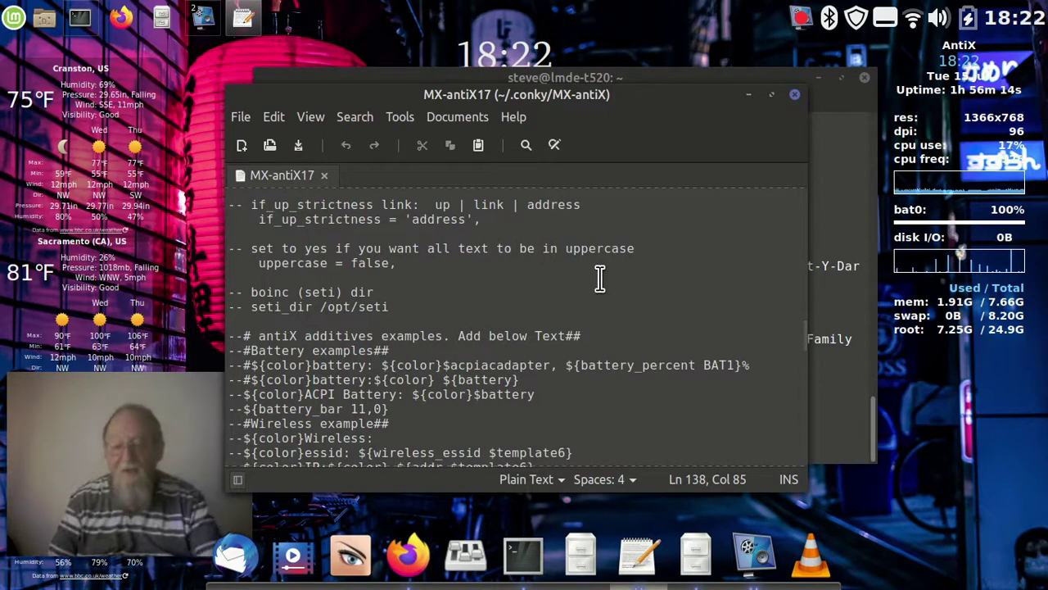
pyautogui.hotkey('ctrl', 'f')
pyautogui.write('an')
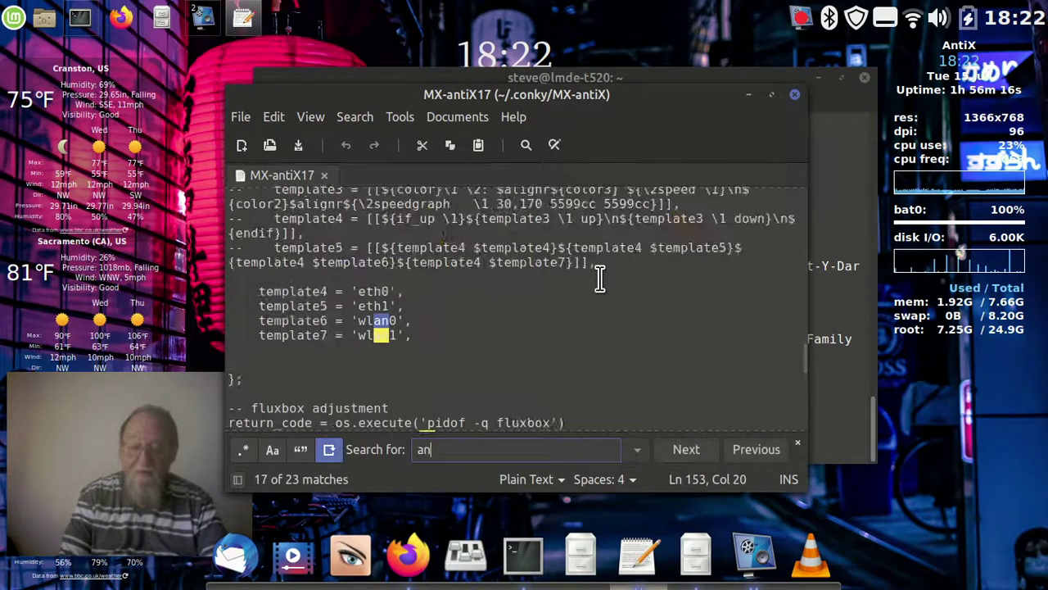
pyautogui.write('ti')
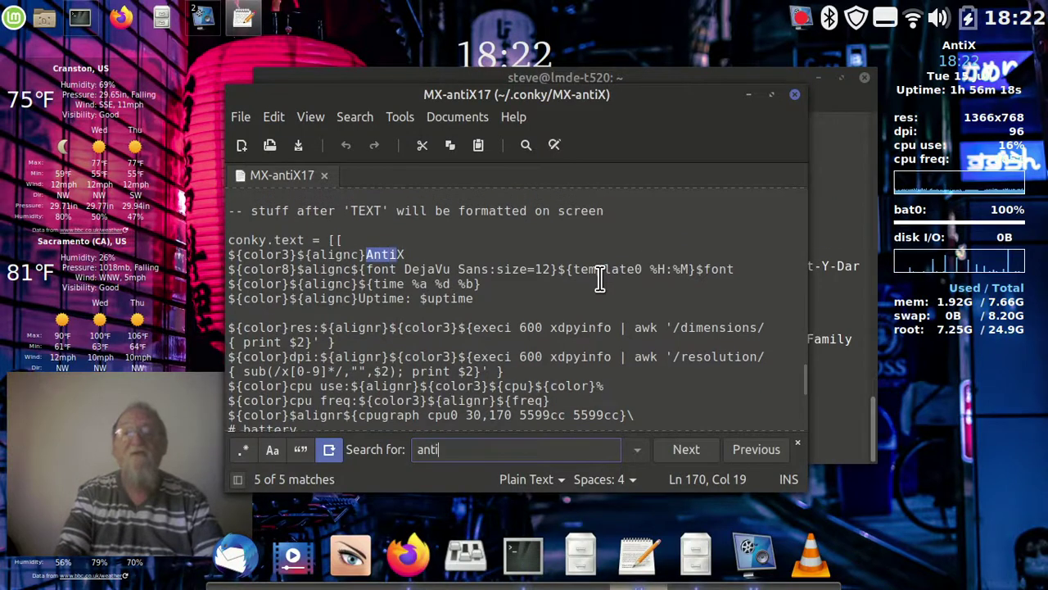
# Replace the AntiX heading on the first line under conky.text with $nodename and save the script
pyautogui.click(457, 244)
pyautogui.click(451, 248)
pyautogui.press('BackSpace')
pyautogui.press('BackSpace')
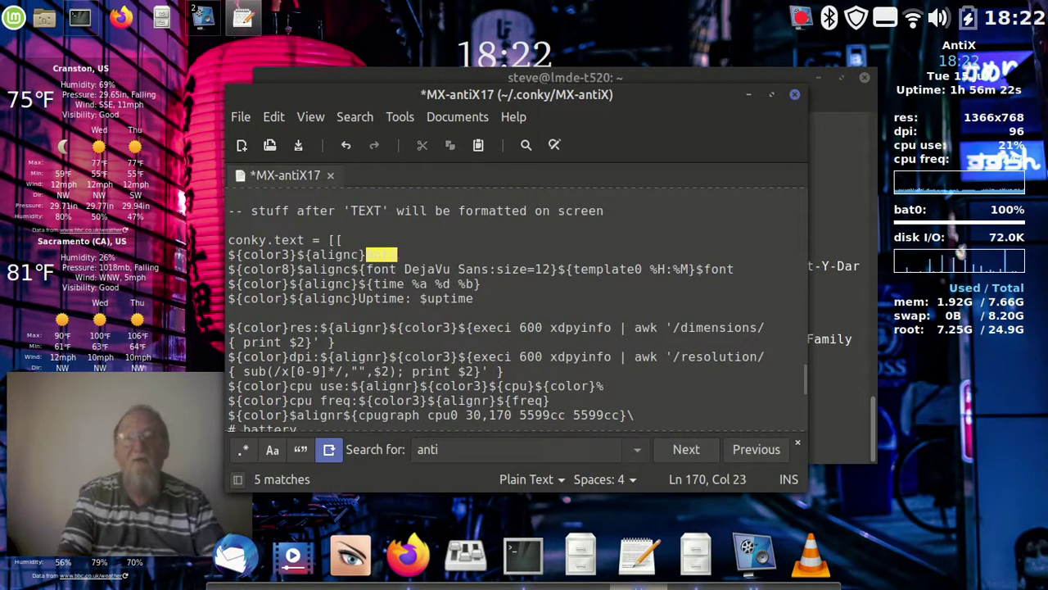
pyautogui.press('BackSpace')
pyautogui.press('BackSpace')
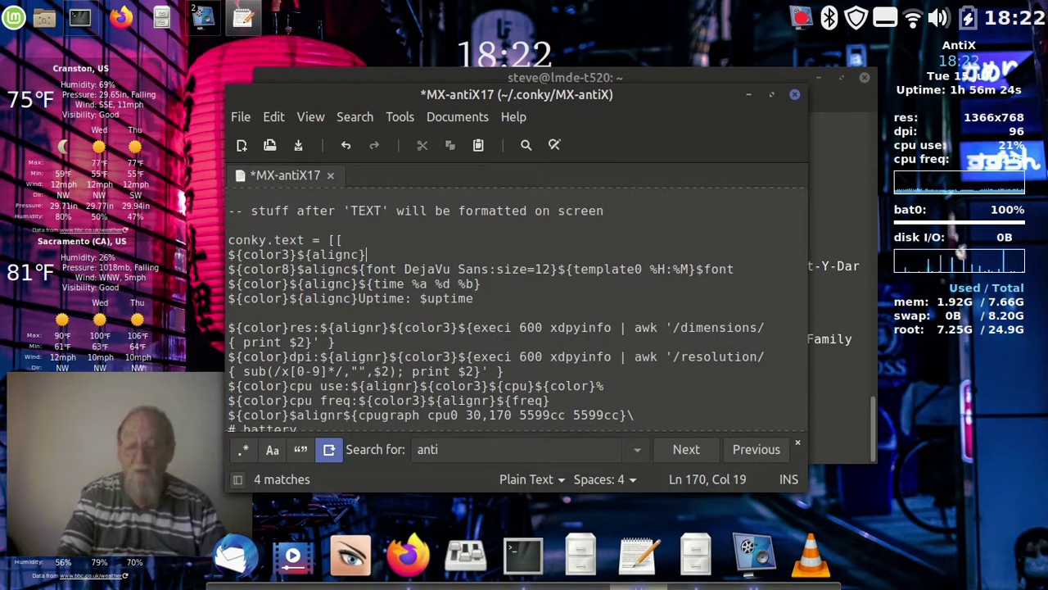
pyautogui.write('$')
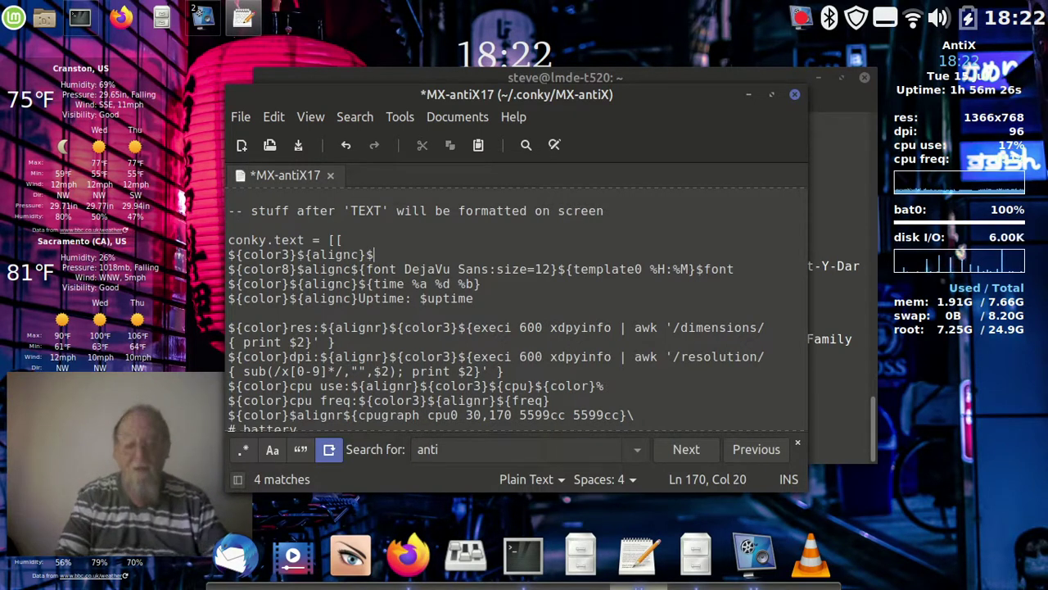
pyautogui.write('nodena')
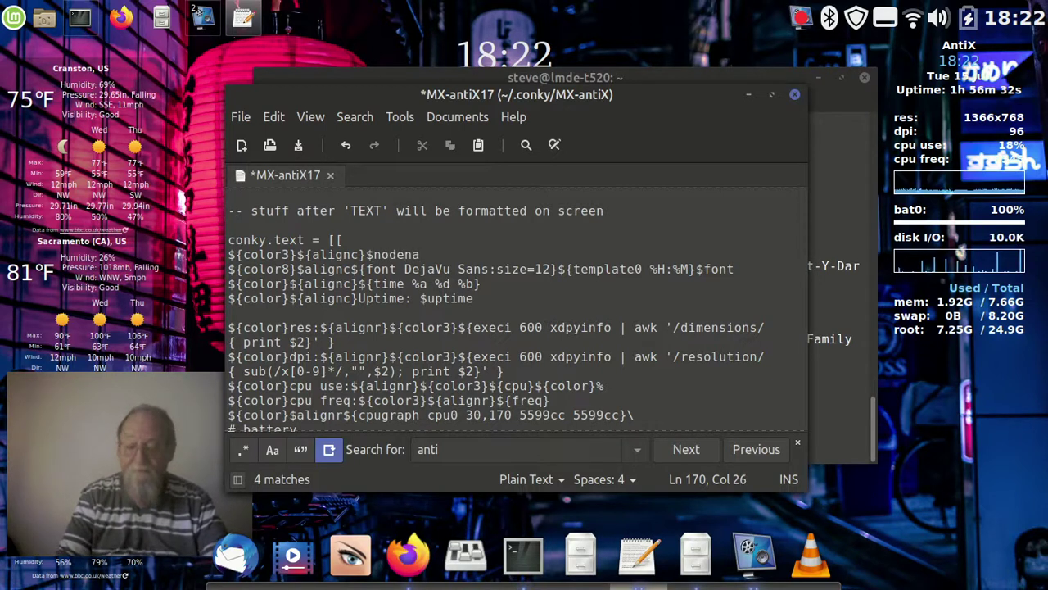
pyautogui.write('me')
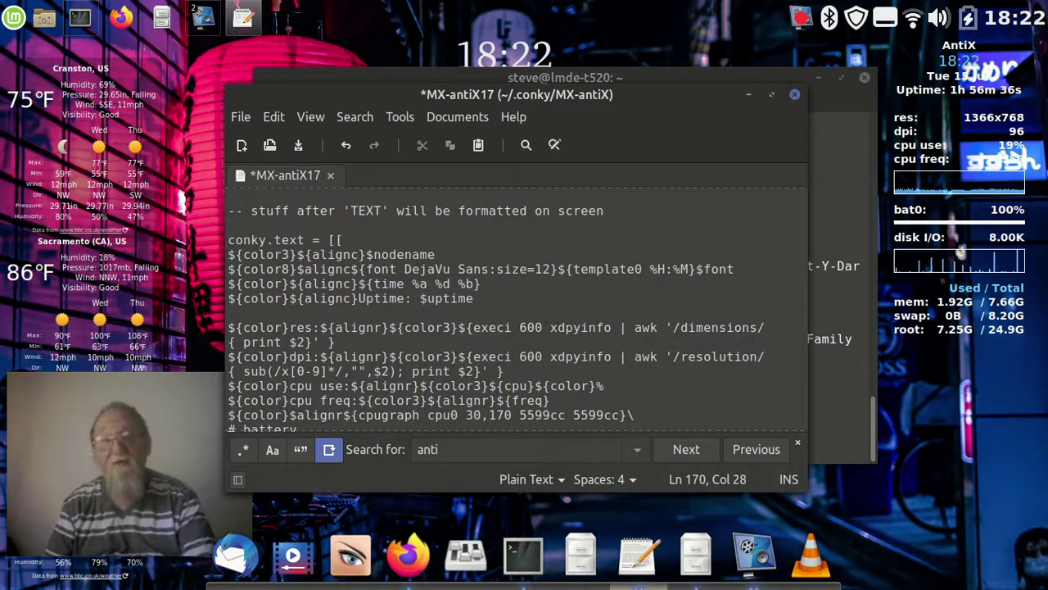
pyautogui.hotkey('ctrl', 's')
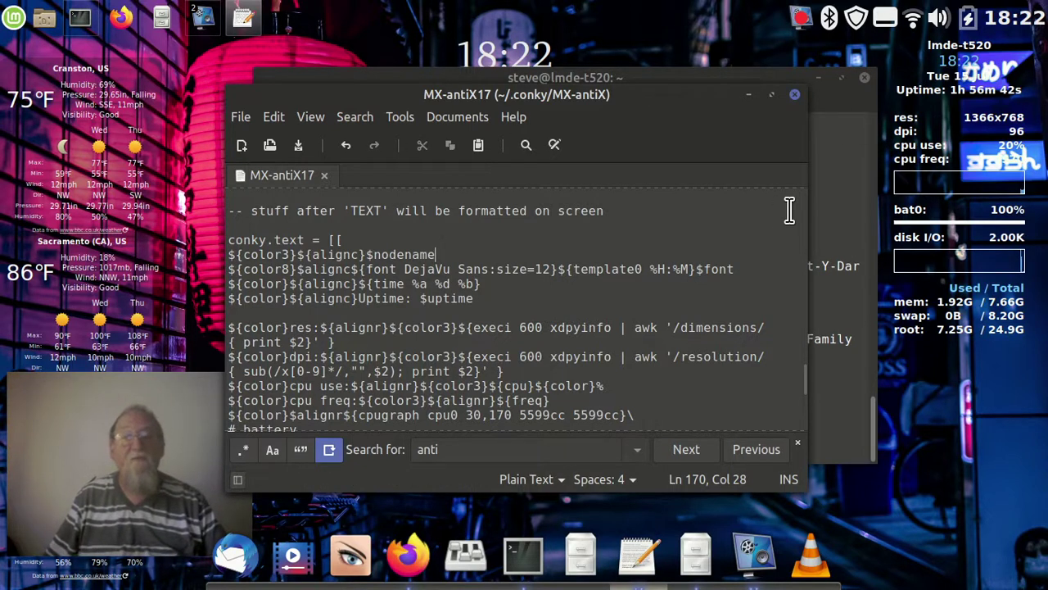
# Highlight the host name in the terminal prompt and return to the MX-antiX17 script
pyautogui.click(834, 181)
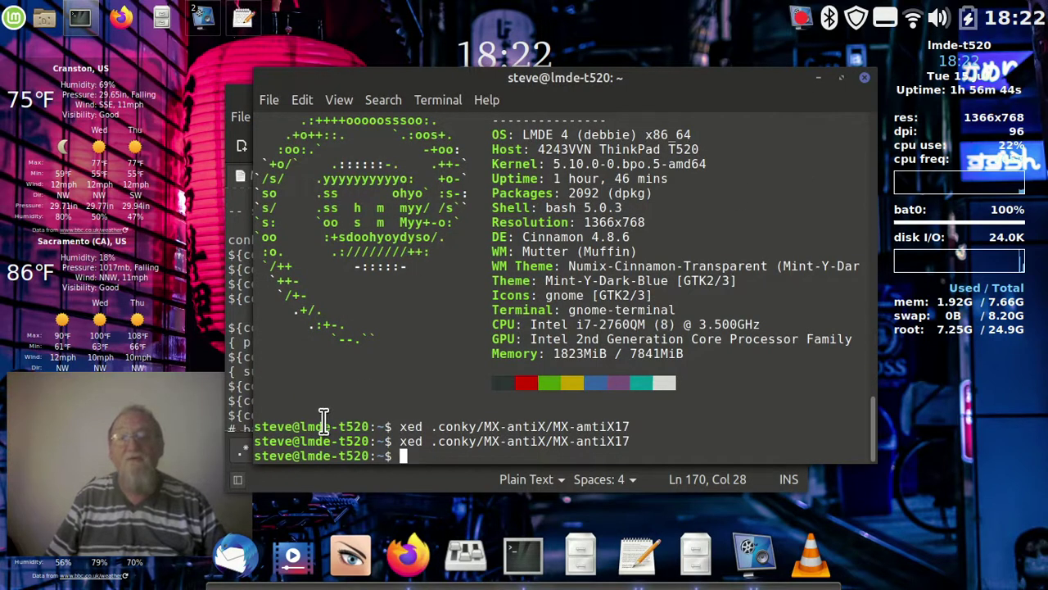
pyautogui.moveTo(293, 427); pyautogui.dragTo(371, 427)
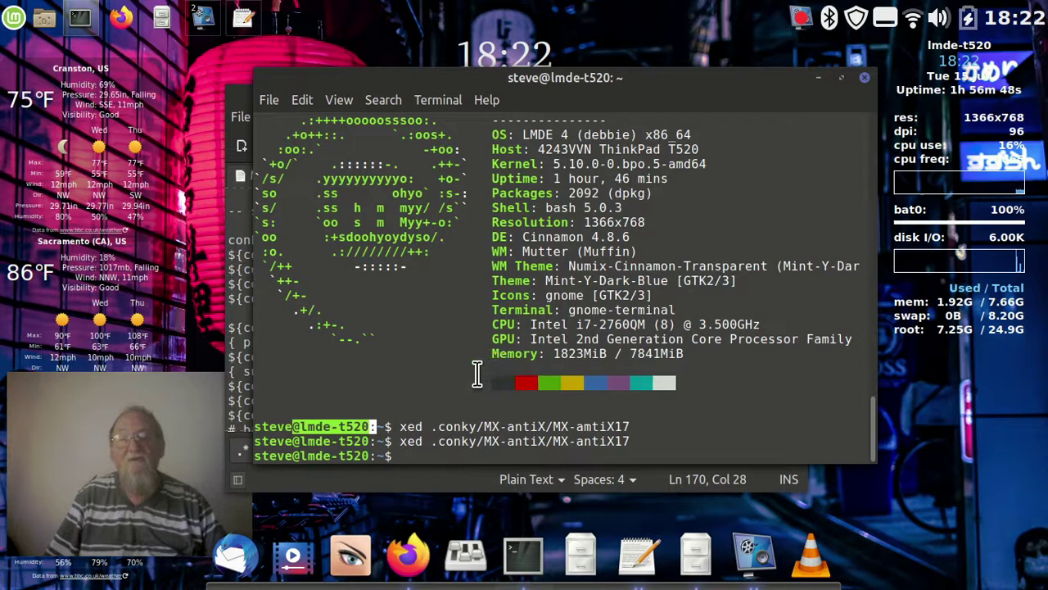
pyautogui.click(434, 484)
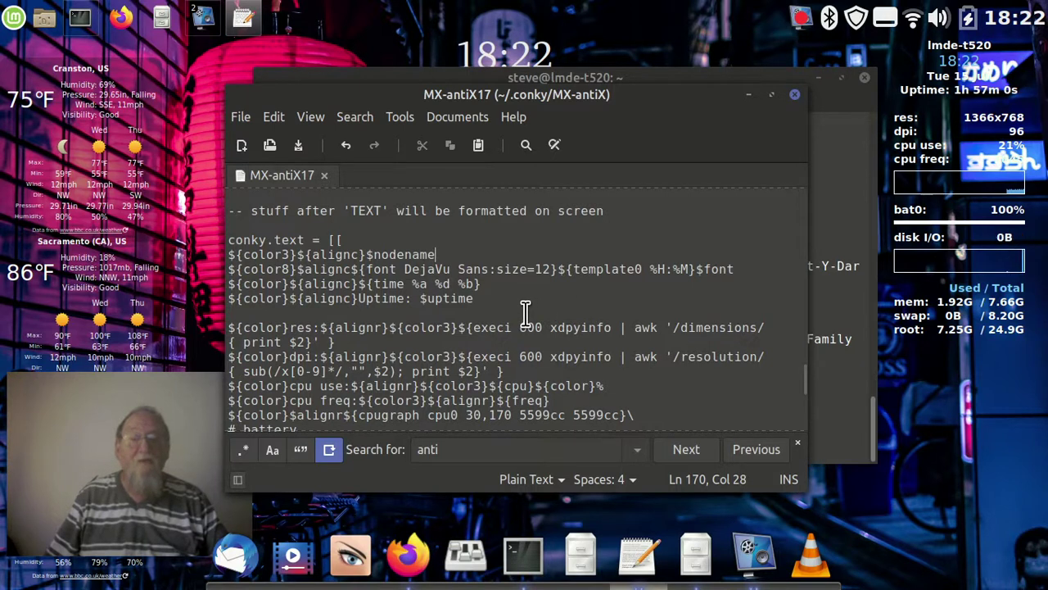
# Run iw dev in the terminal and copy the wireless interface name wlp3s0 from its output
pyautogui.click(843, 380)
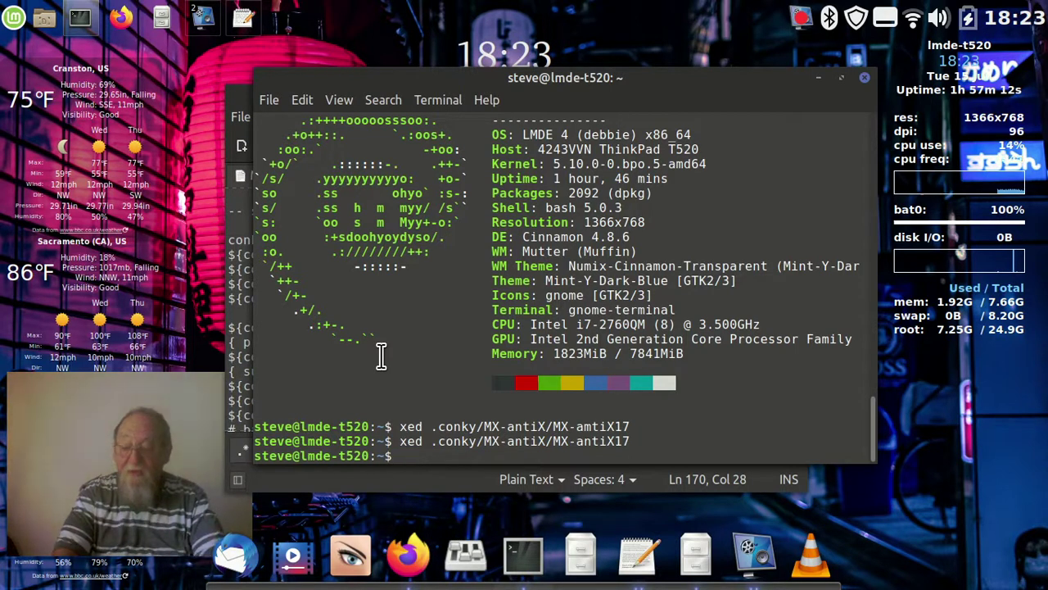
pyautogui.write('iw de')
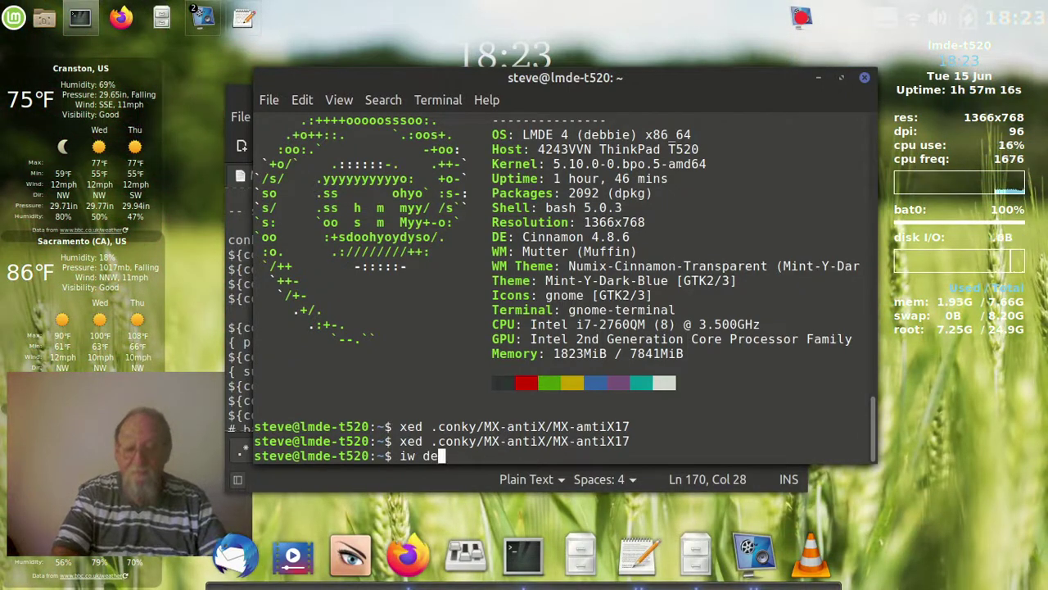
pyautogui.write('v')
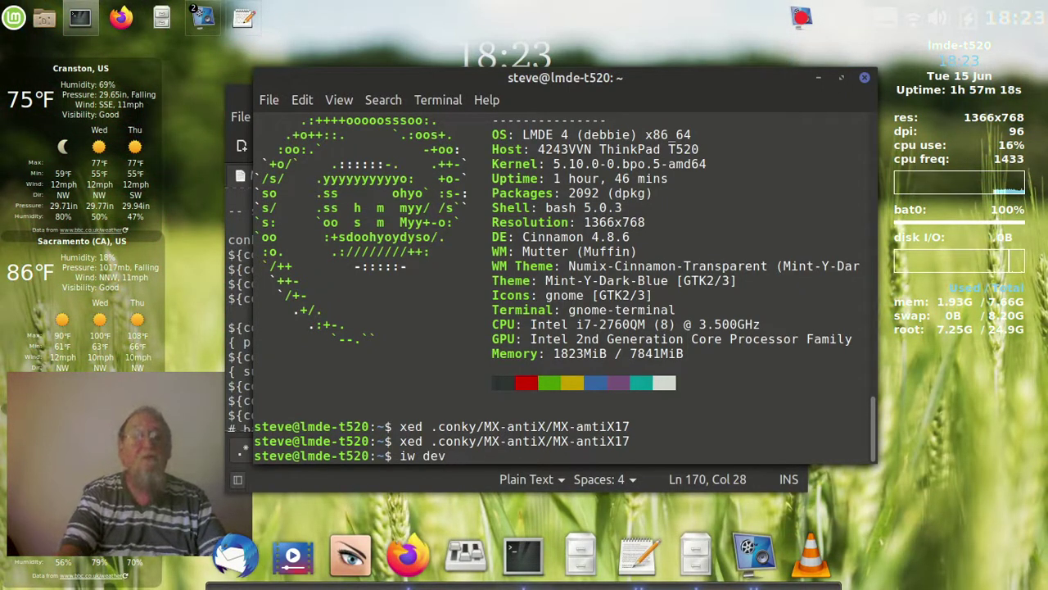
pyautogui.press('Return')
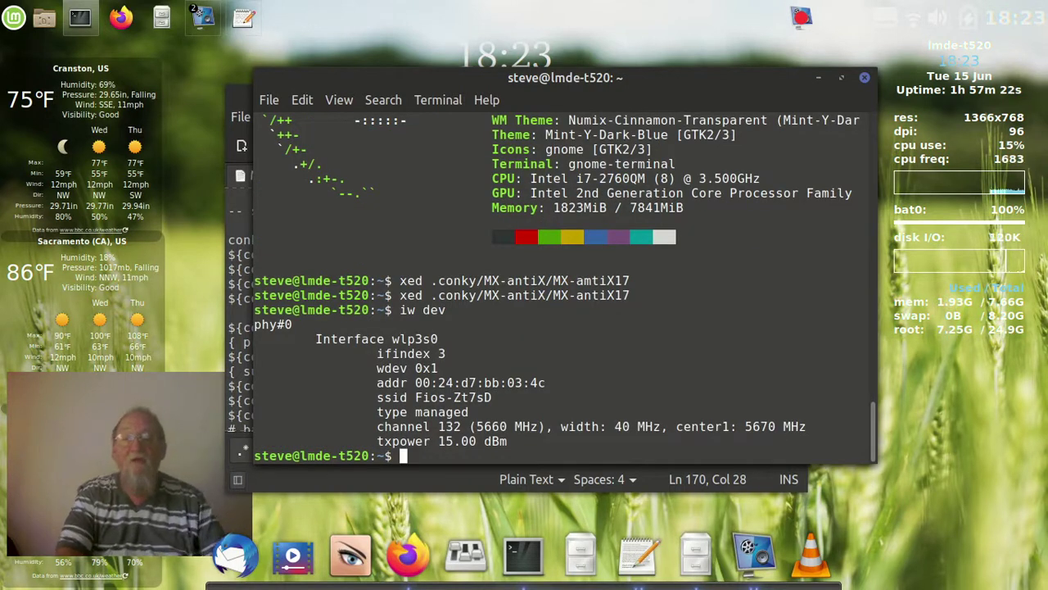
pyautogui.moveTo(393, 338); pyautogui.dragTo(439, 334)
pyautogui.rightClick(411, 339)
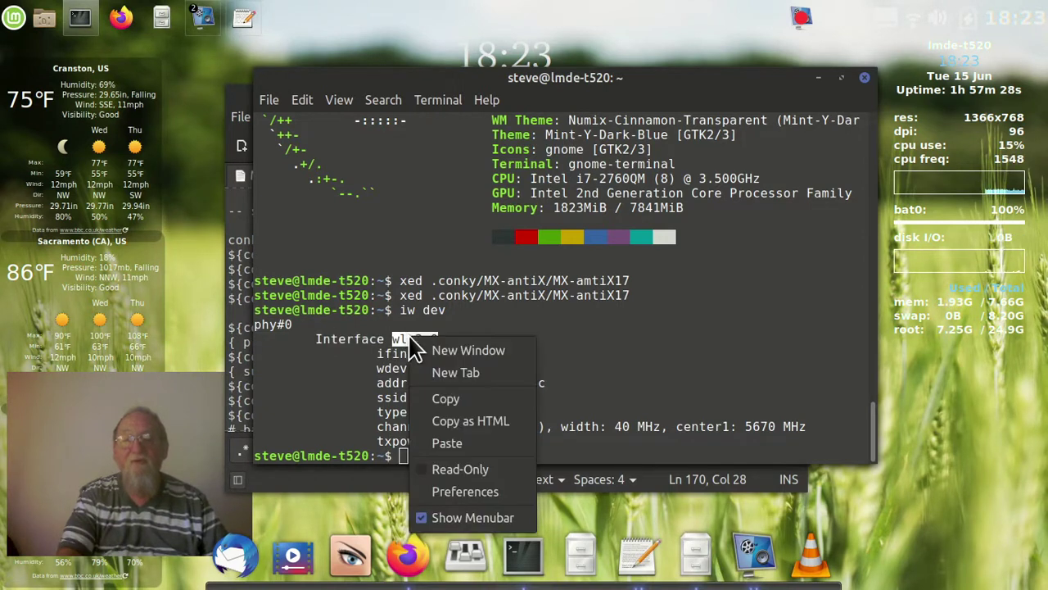
pyautogui.click(454, 393)
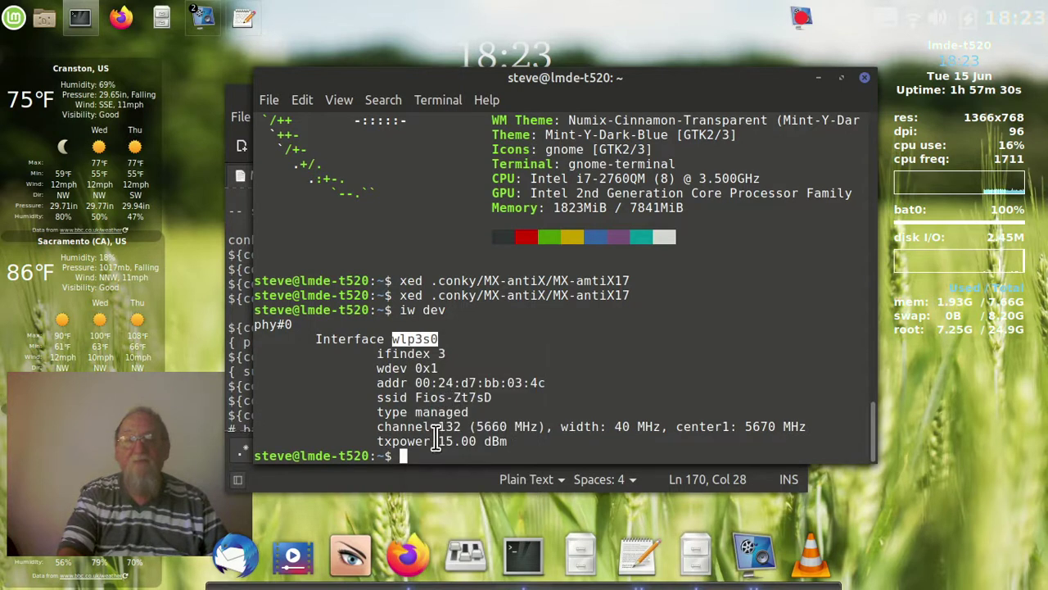
# Return to the MX-antiX17 script and search for "templates" to locate the network templates section
pyautogui.click(430, 481)
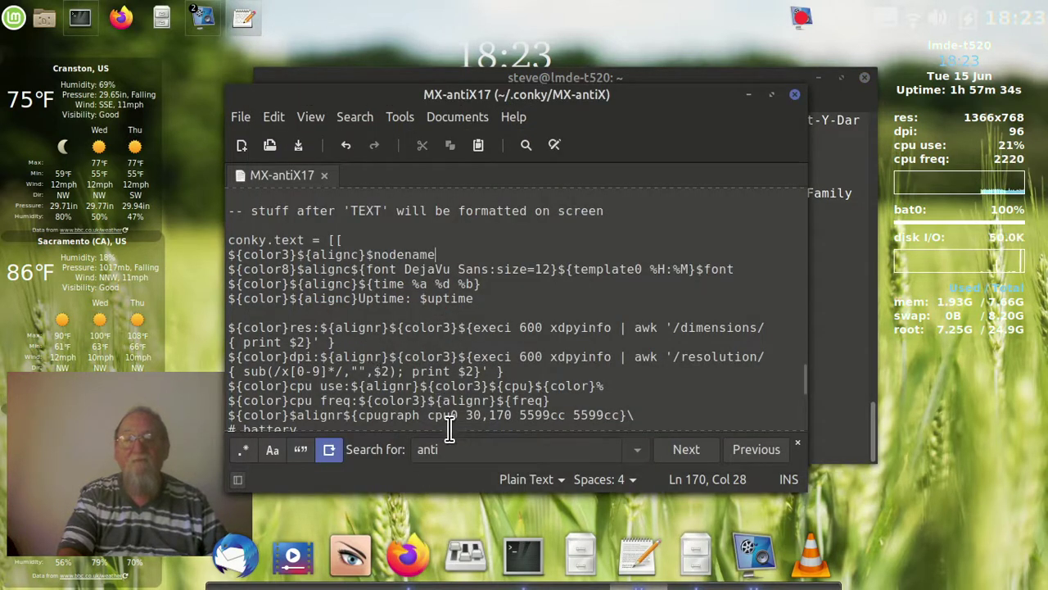
pyautogui.click(464, 450)
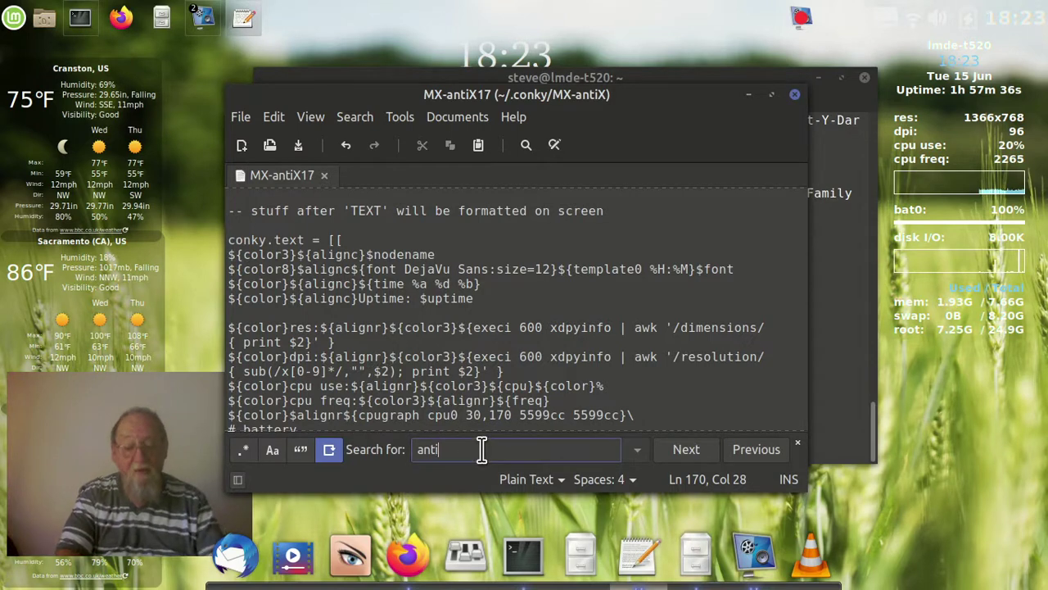
pyautogui.press('BackSpace')
pyautogui.press('BackSpace')
pyautogui.press('BackSpace')
pyautogui.press('BackSpace')
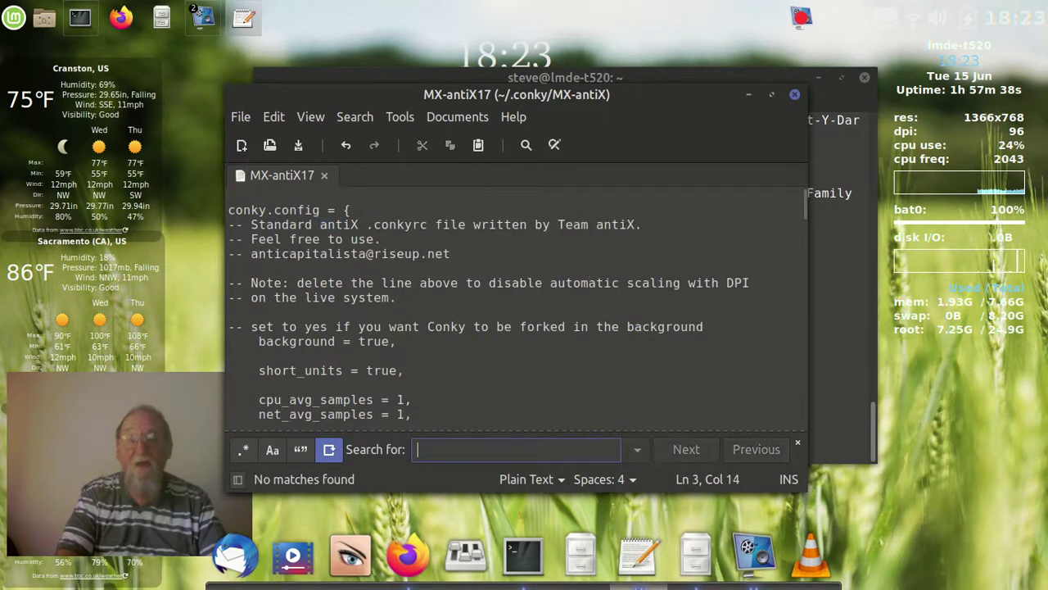
pyautogui.write('t')
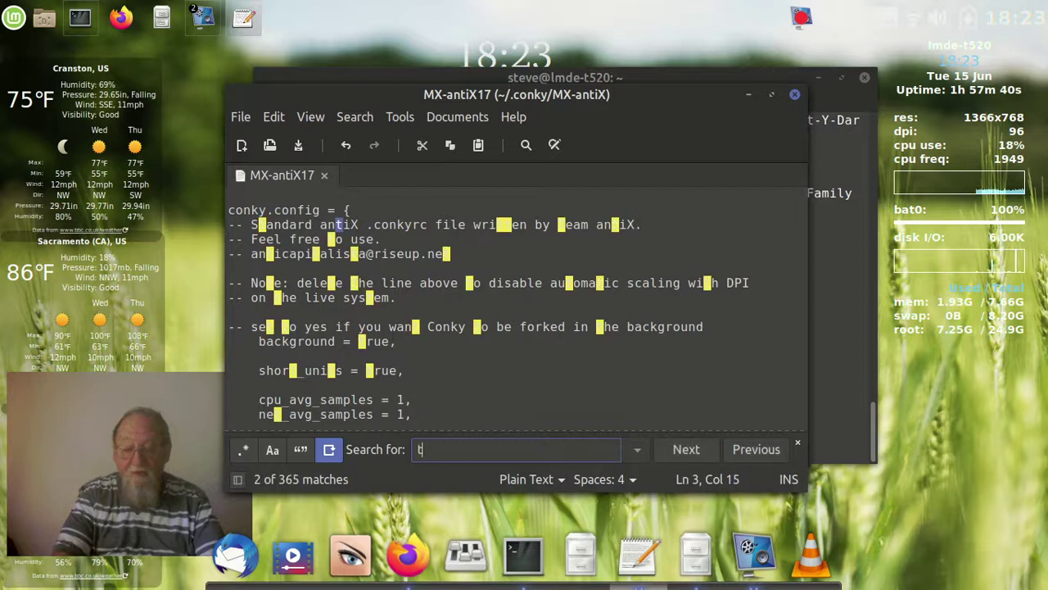
pyautogui.write('empla')
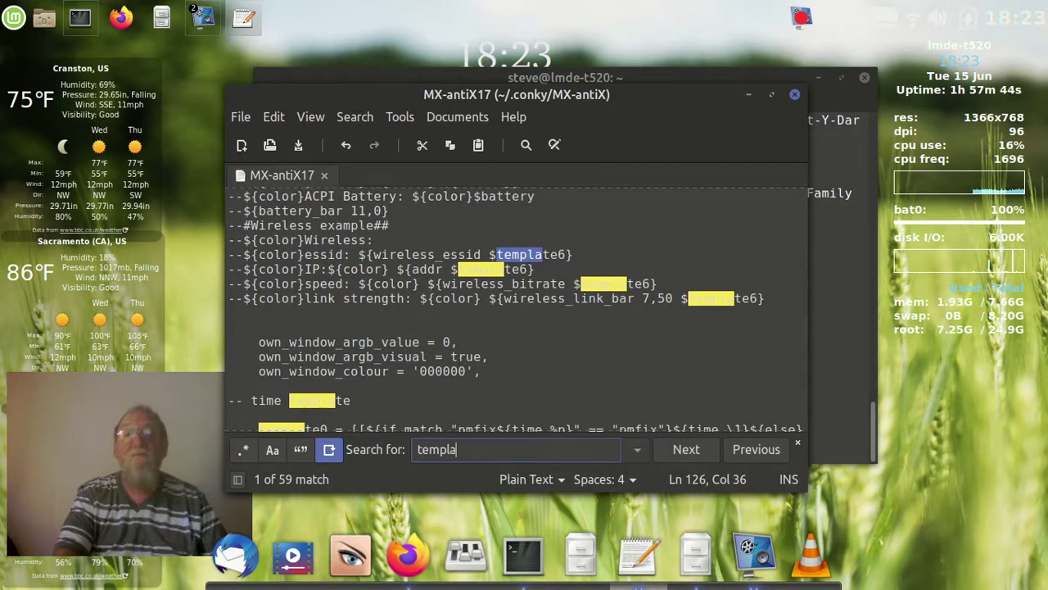
pyautogui.write('t')
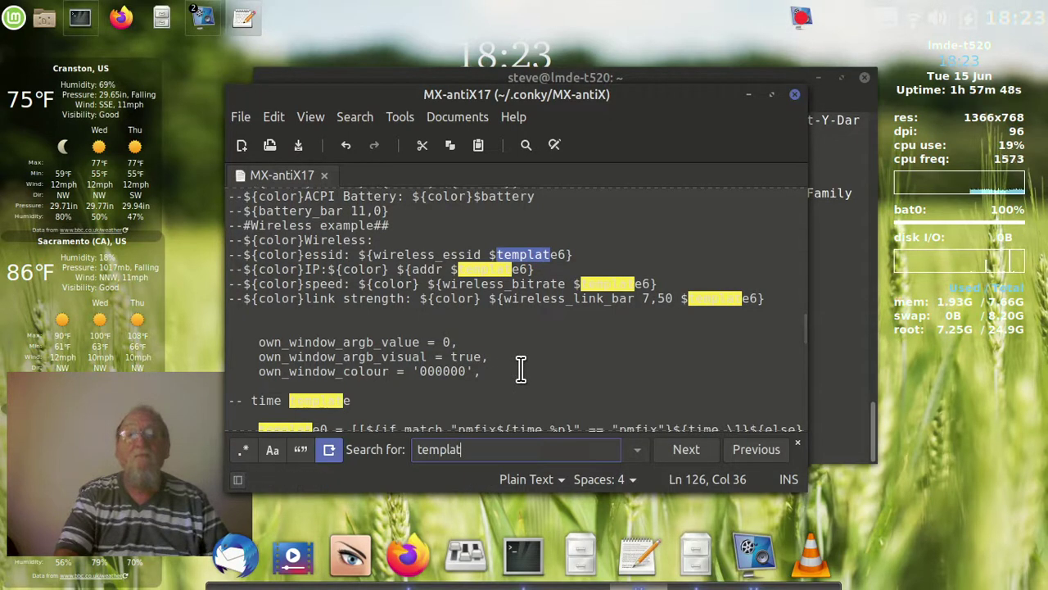
pyautogui.write('e')
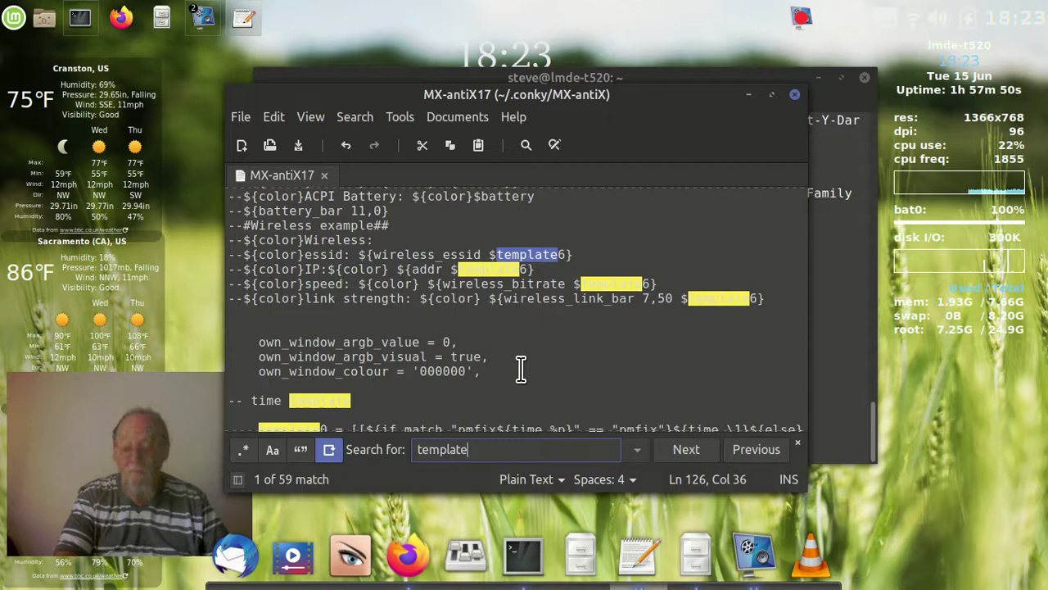
pyautogui.write('s')
pyautogui.click(416, 352)
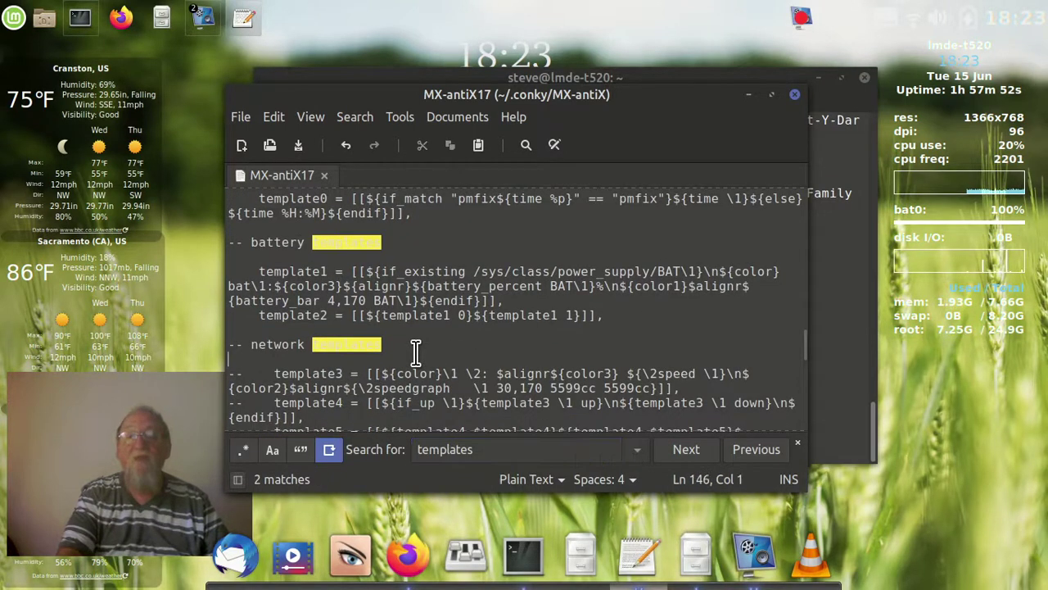
pyautogui.scroll(-1, 416, 352)
# Clear the search text and find the template4 to template7 interface assignments below the network templates
pyautogui.click(487, 451)
pyautogui.press('BackSpace')
pyautogui.press('BackSpace')
pyautogui.press('BackSpace')
pyautogui.press('BackSpace')
pyautogui.press('BackSpace')
pyautogui.press('BackSpace')
pyautogui.press('BackSpace')
pyautogui.press('BackSpace')
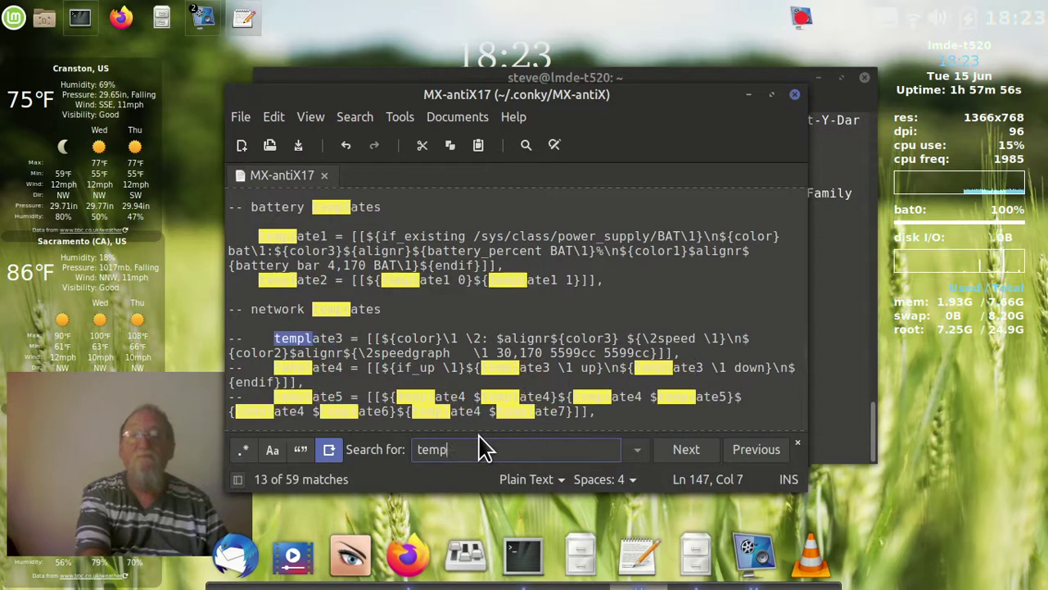
pyautogui.scroll(-4, 463, 326)
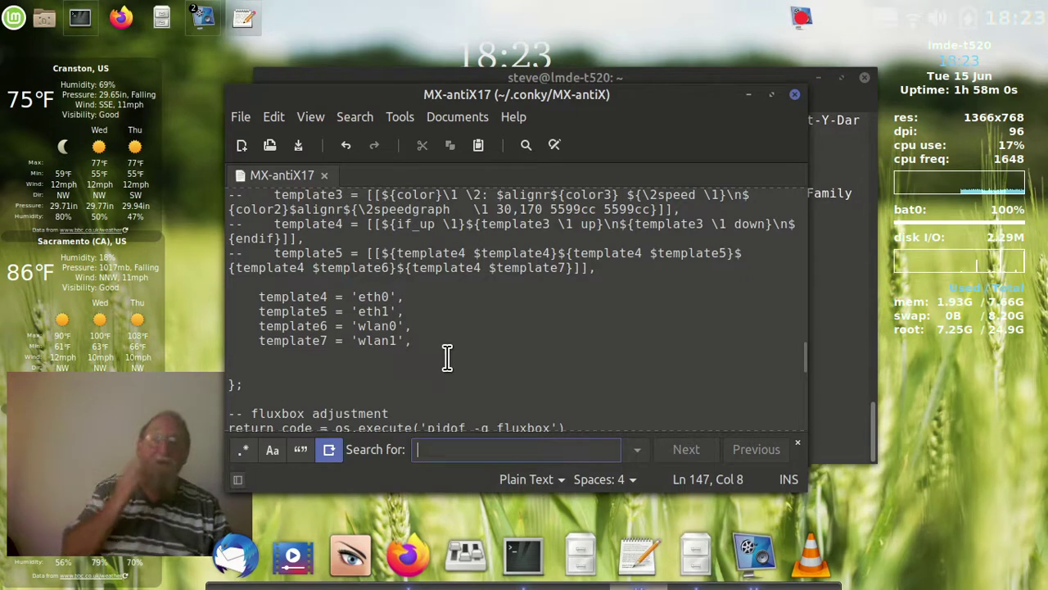
# Replace the interface name in template7 with wlp3s0 and save the script
pyautogui.click(361, 343)
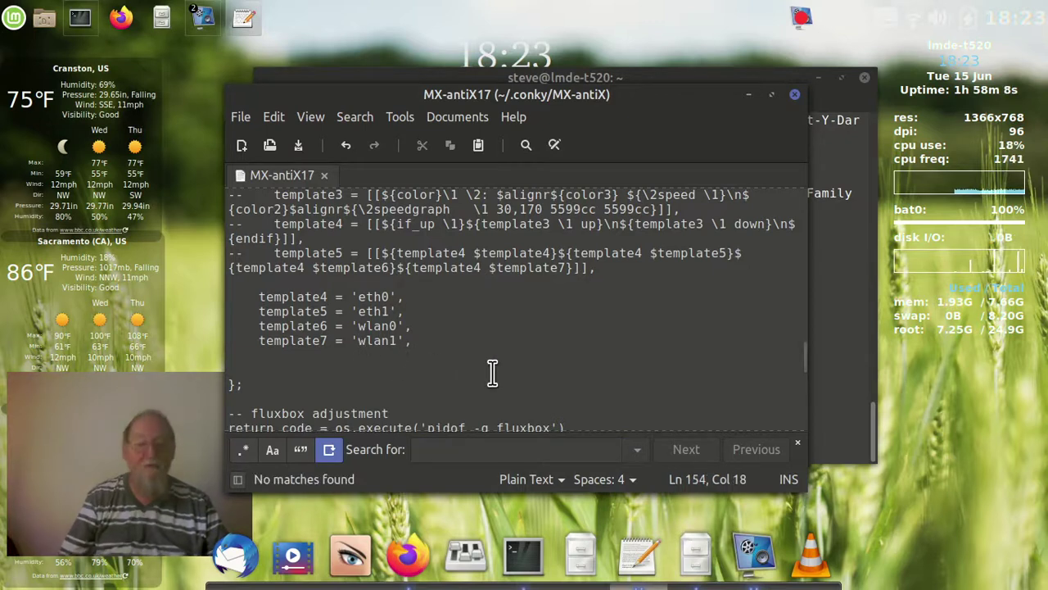
pyautogui.press('Delete')
pyautogui.press('Delete')
pyautogui.press('Delete')
pyautogui.press('Delete')
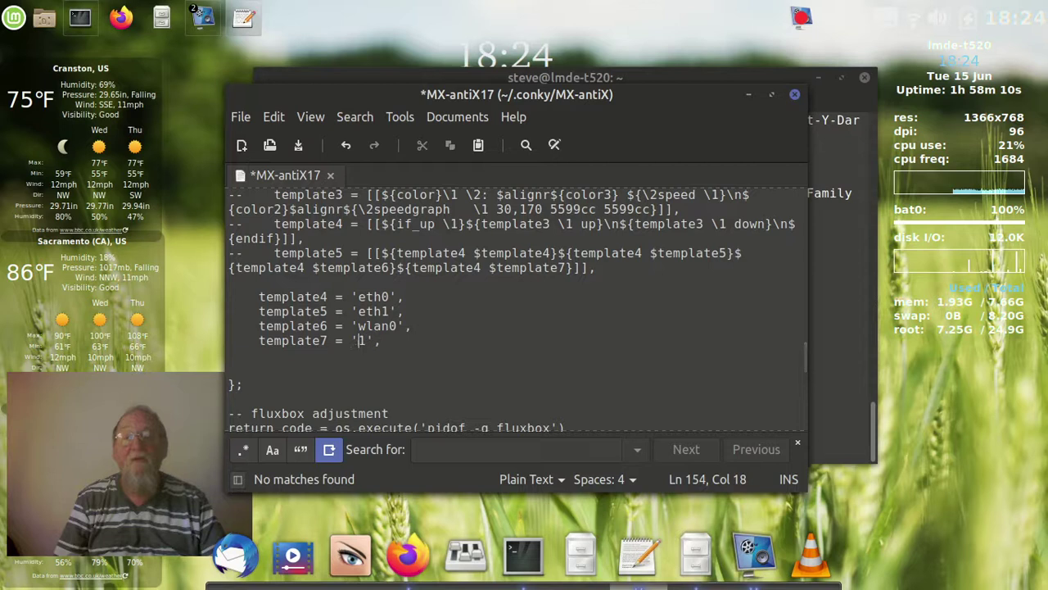
pyautogui.press('Delete')
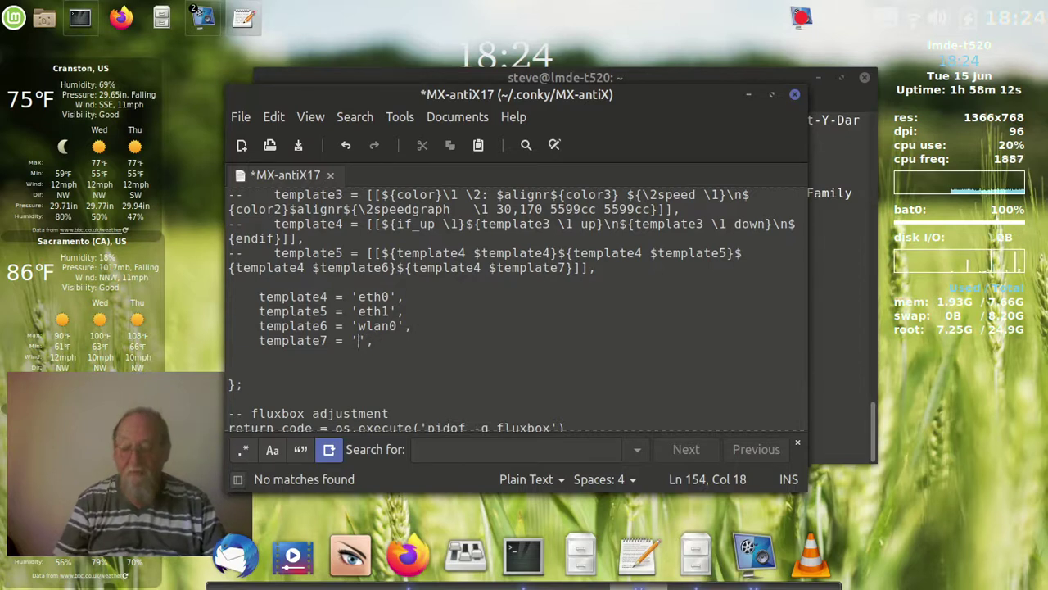
pyautogui.write('wlp3s0')
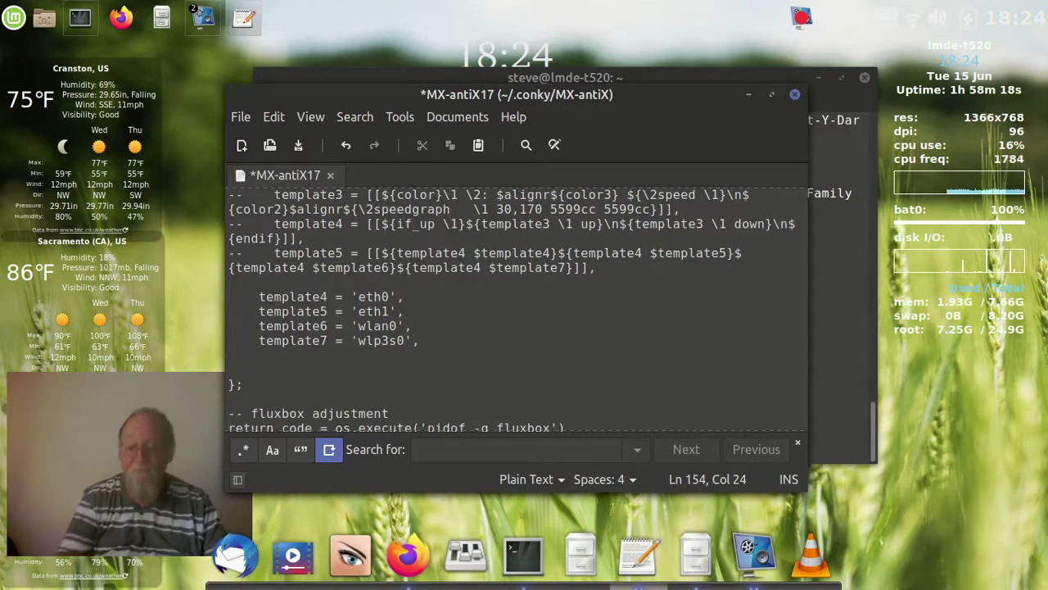
pyautogui.hotkey('ctrl', 's')
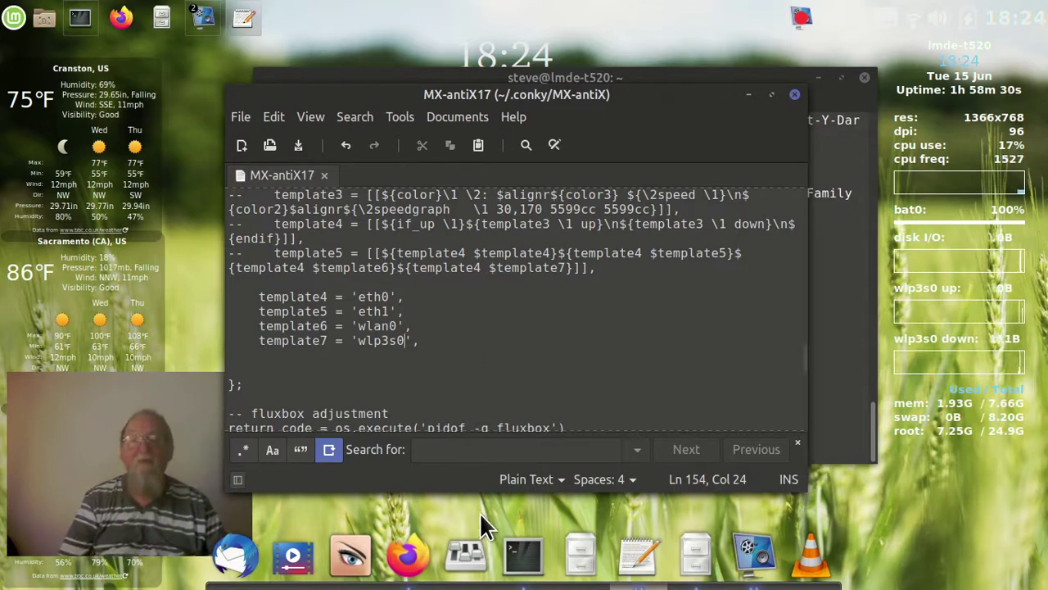
# Search the script for "gap" to find the gap_x and gap_y settings, and clear the search text
pyautogui.click(465, 449)
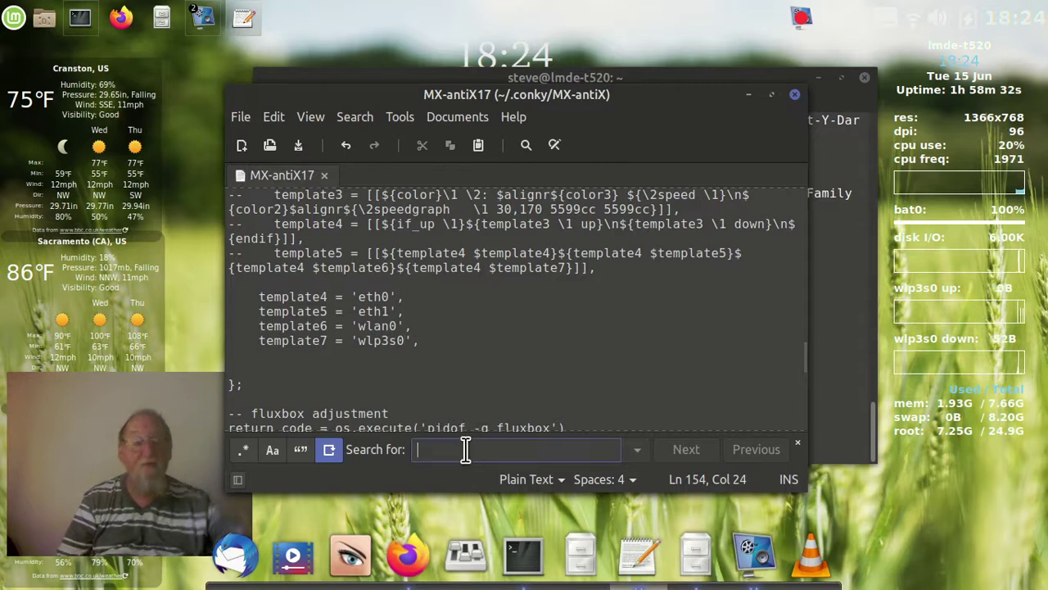
pyautogui.write('gap')
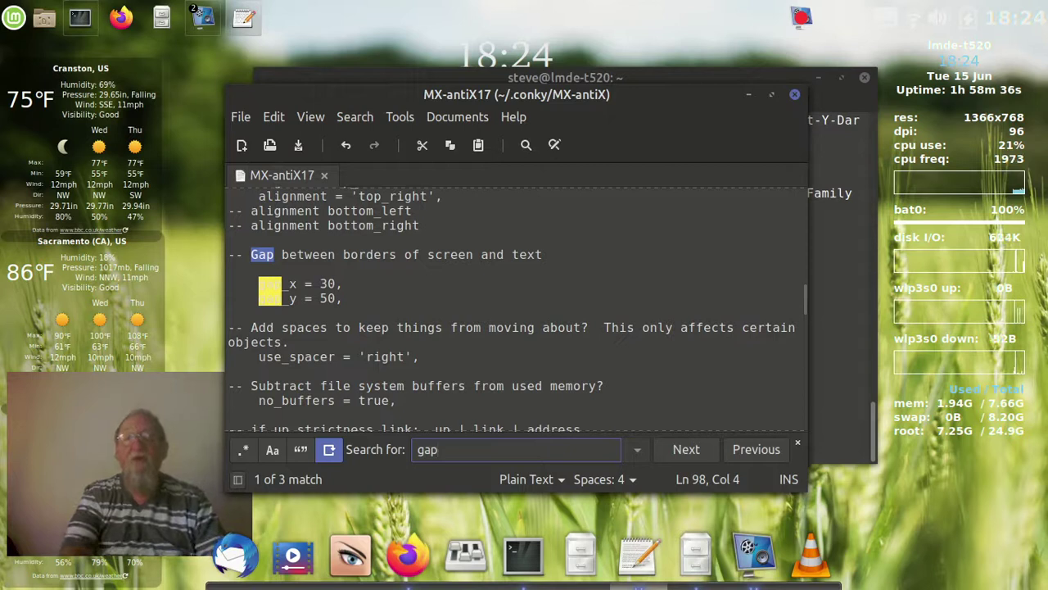
pyautogui.press('BackSpace')
pyautogui.press('BackSpace')
pyautogui.press('BackSpace')
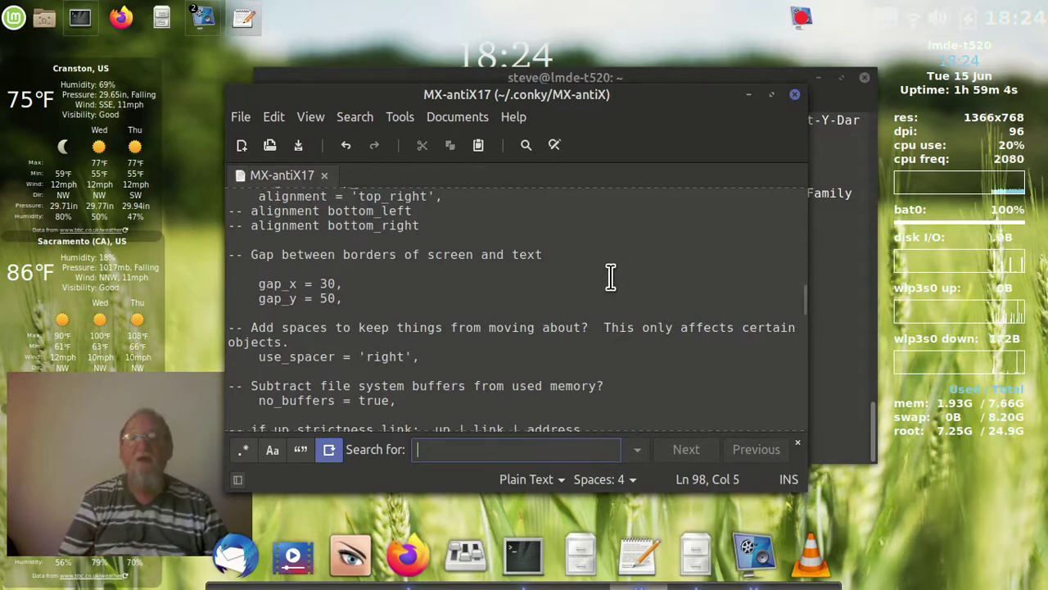
# Comment out the active alignment = 'top_right' line in the text alignment section with a leading "--"
pyautogui.scroll(1, 610, 277)
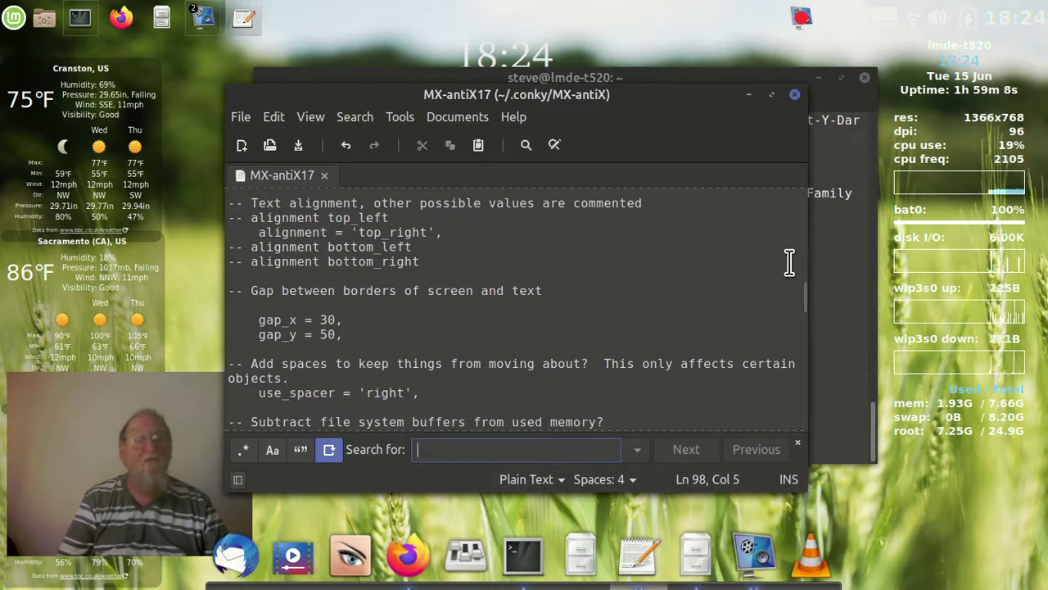
pyautogui.click(250, 233)
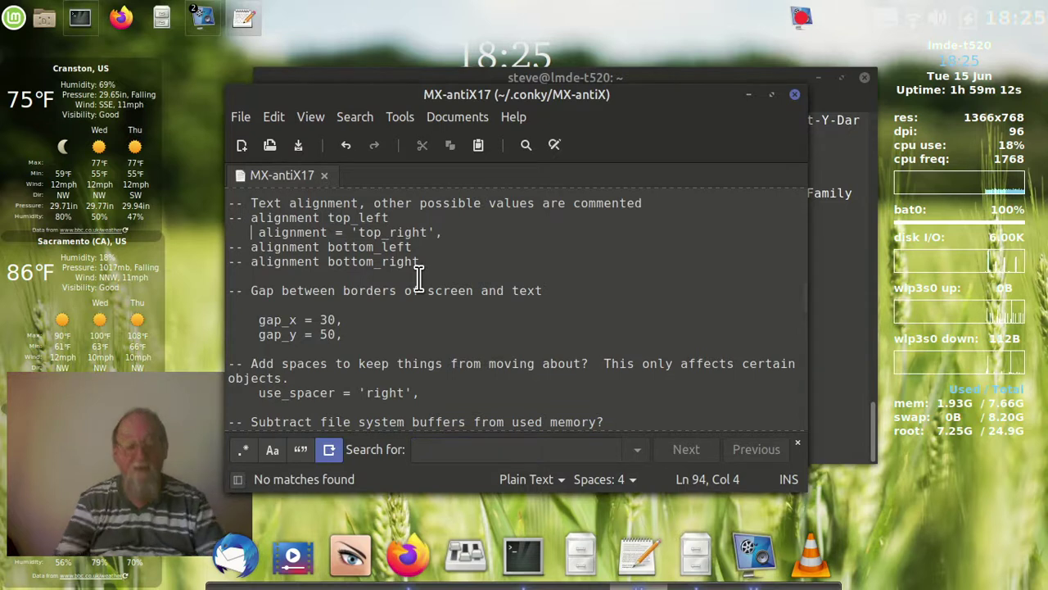
pyautogui.press('BackSpace')
pyautogui.press('BackSpace')
pyautogui.press('BackSpace')
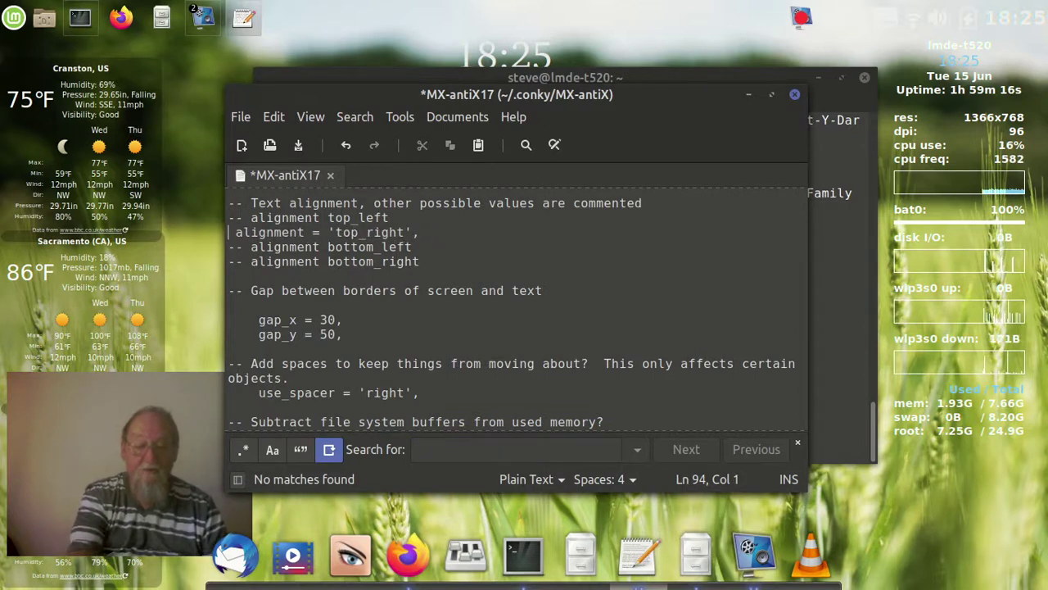
pyautogui.write('--')
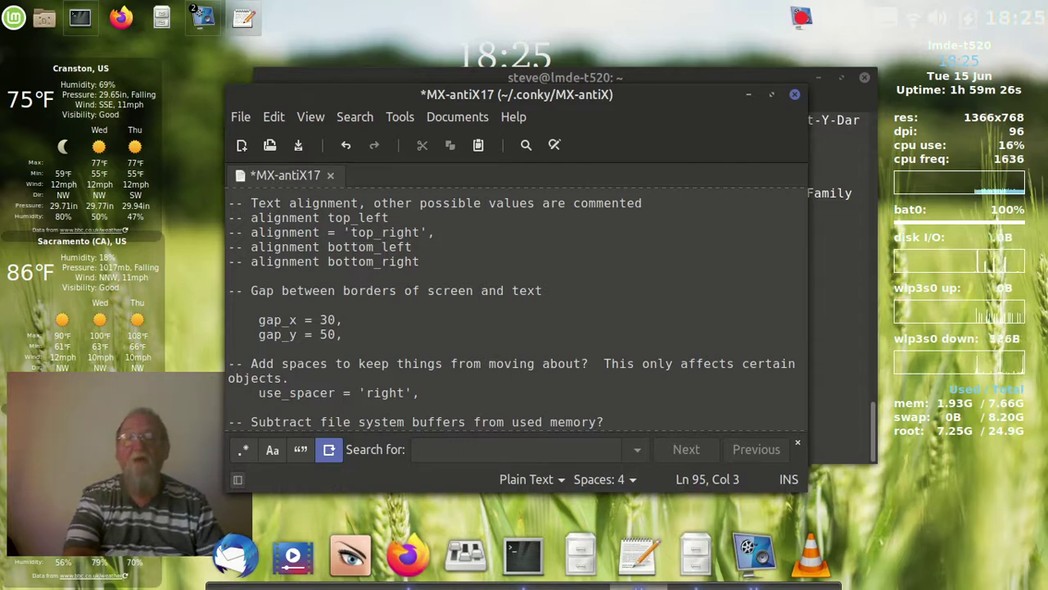
# Rewrite the commented bottom_right entry as alignment = 'bottom_right', with an equals sign, quotes and trailing comma, and save the script
pyautogui.press('Down')
pyautogui.press('Right')
pyautogui.press('Right')
pyautogui.press('Right')
pyautogui.press('Right')
pyautogui.press('Right')
pyautogui.press('Right')
pyautogui.press('Right')
pyautogui.press('Right')
pyautogui.press('Right')
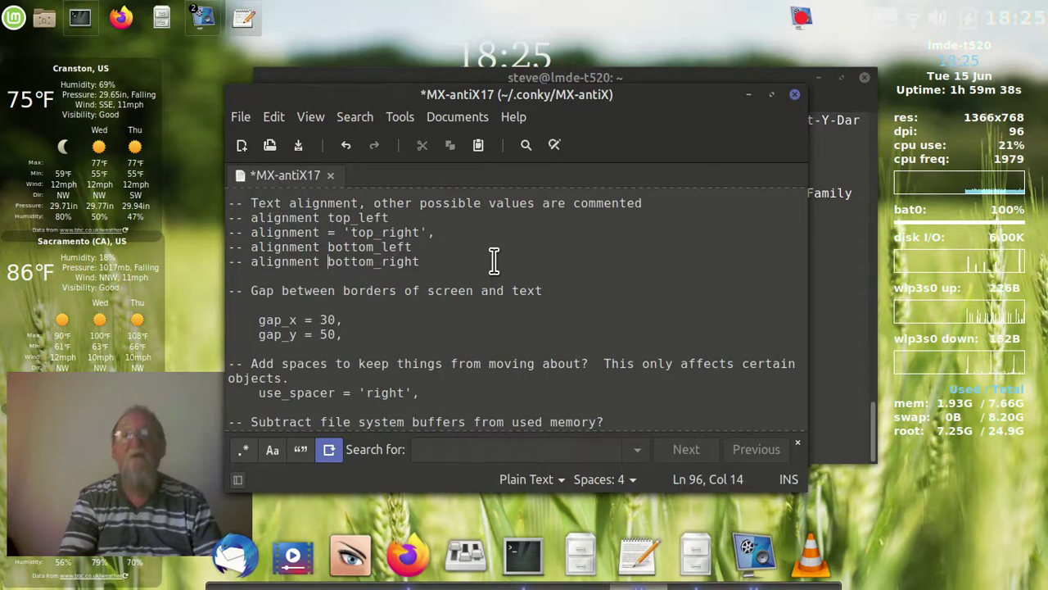
pyautogui.write("'")
pyautogui.click(341, 261)
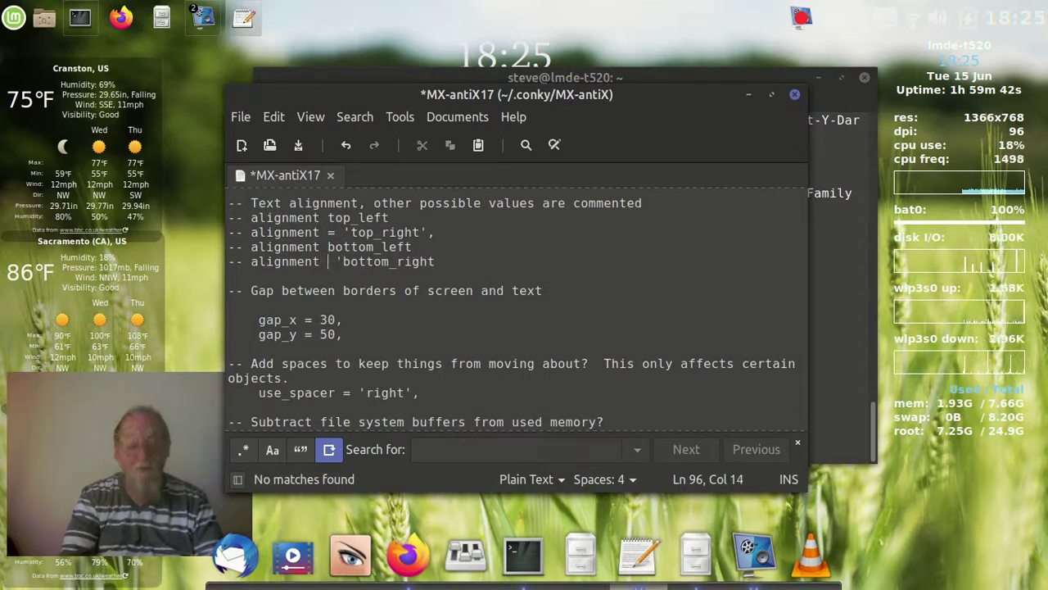
pyautogui.write('=')
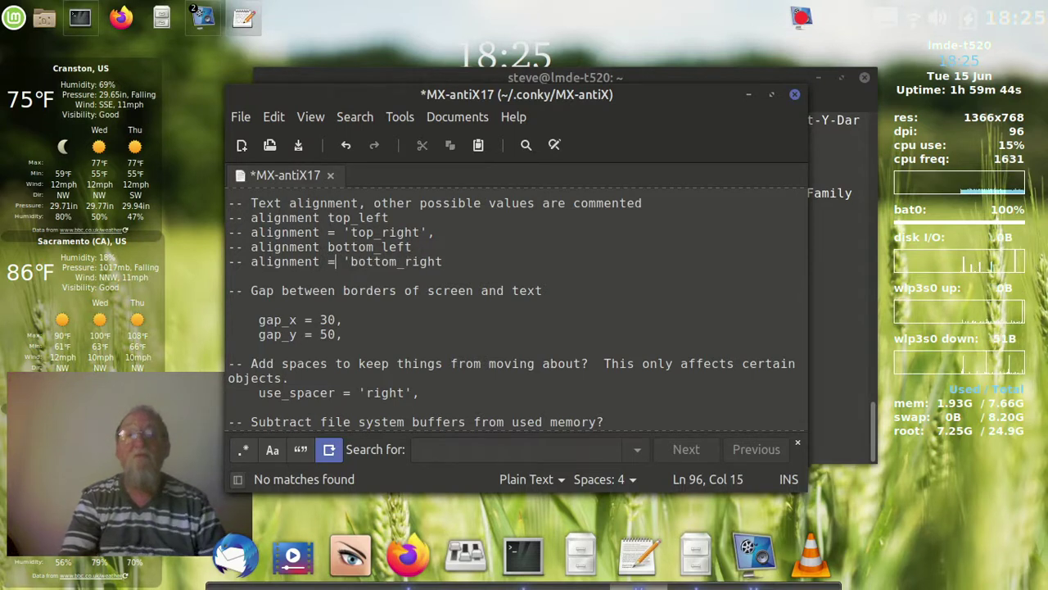
pyautogui.press('Right')
pyautogui.press('Right')
pyautogui.press('Right')
pyautogui.press('Right')
pyautogui.press('Right')
pyautogui.press('Right')
pyautogui.press('Right')
pyautogui.press('Right')
pyautogui.press('Right')
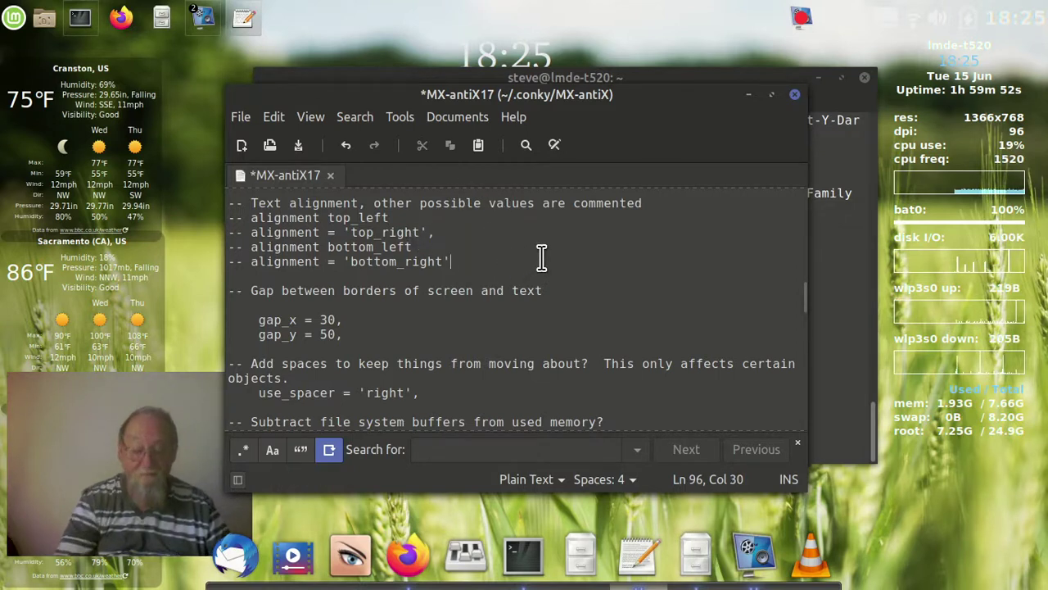
pyautogui.write(',')
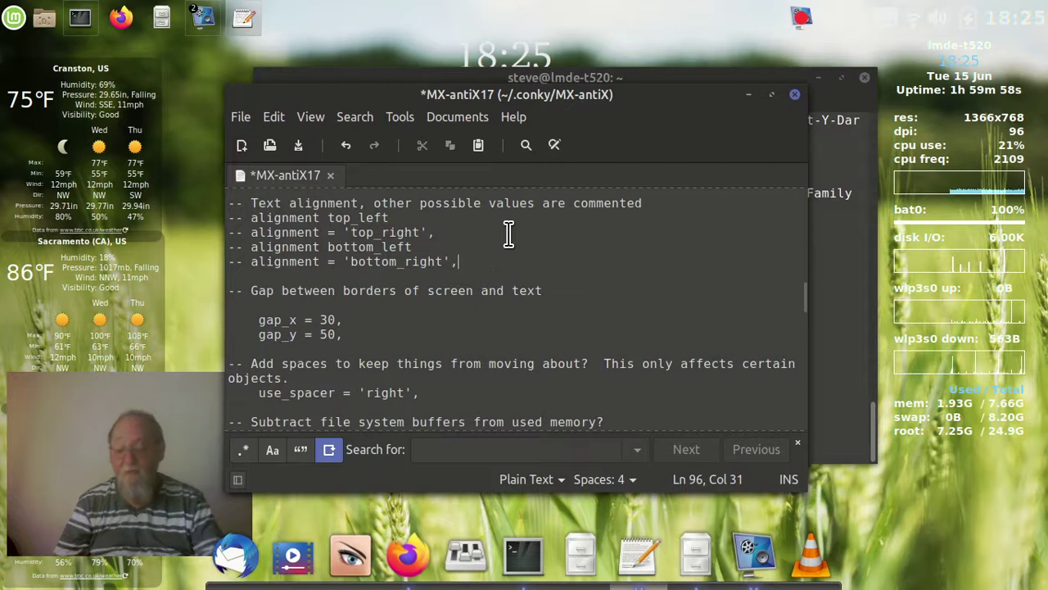
pyautogui.hotkey('ctrl', 's')
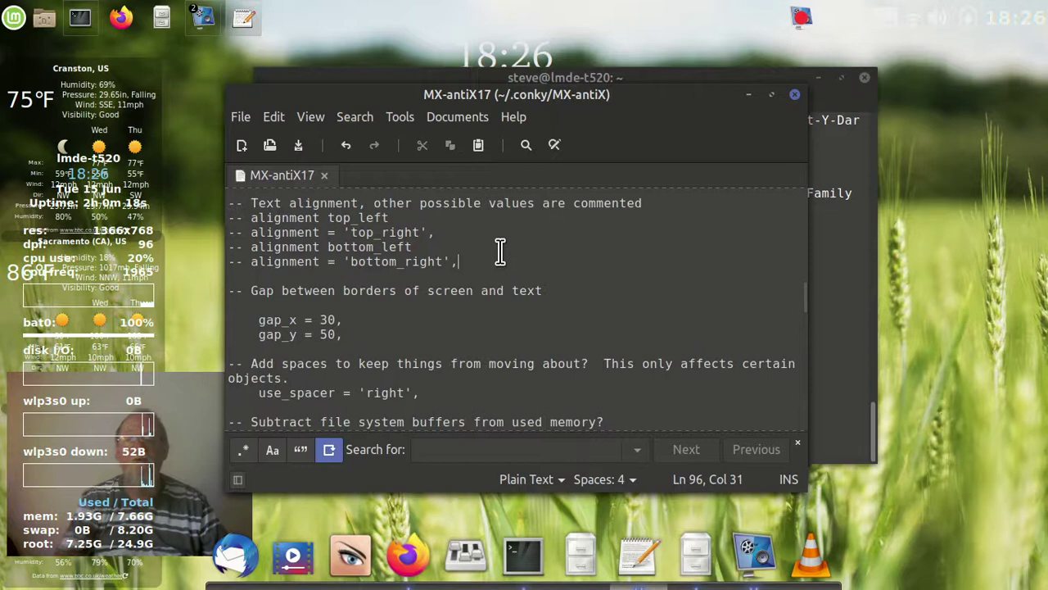
# Uncomment the alignment = 'bottom_right' line by removing its leading dashes and save the script
pyautogui.press('Left')
pyautogui.press('Left')
pyautogui.press('Left')
pyautogui.press('Left')
pyautogui.press('Left')
pyautogui.press('Left')
pyautogui.press('Left')
pyautogui.press('Left')
pyautogui.press('Left')
pyautogui.press('Left')
pyautogui.press('Left')
pyautogui.press('Left')
pyautogui.press('Left')
pyautogui.press('Left')
pyautogui.press('Left')
pyautogui.press('Left')
pyautogui.press('Left')
pyautogui.press('Left')
pyautogui.press('Left')
pyautogui.press('Left')
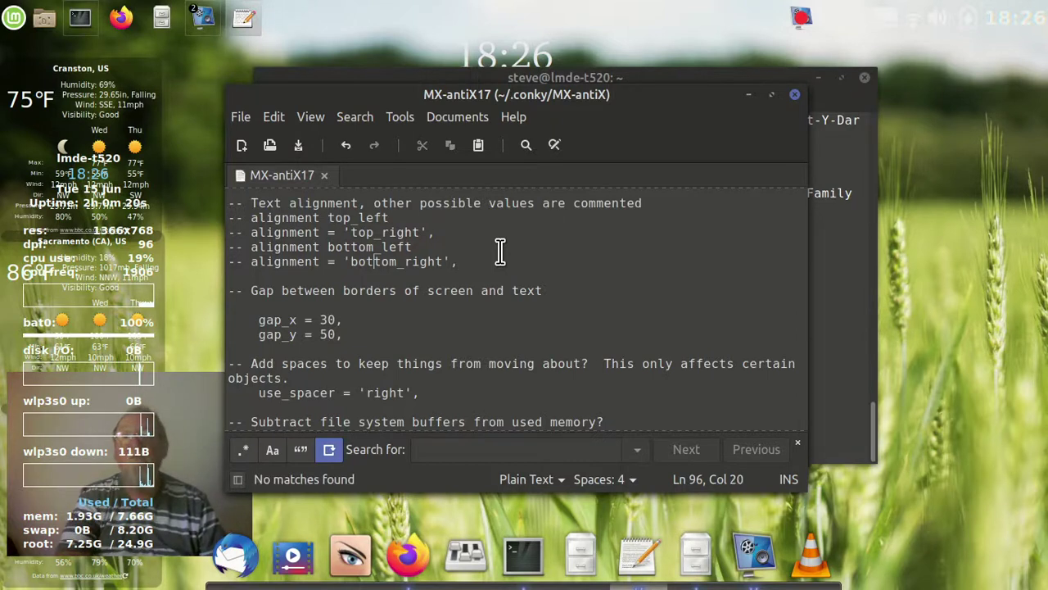
pyautogui.press('Left')
pyautogui.press('Left')
pyautogui.press('Left')
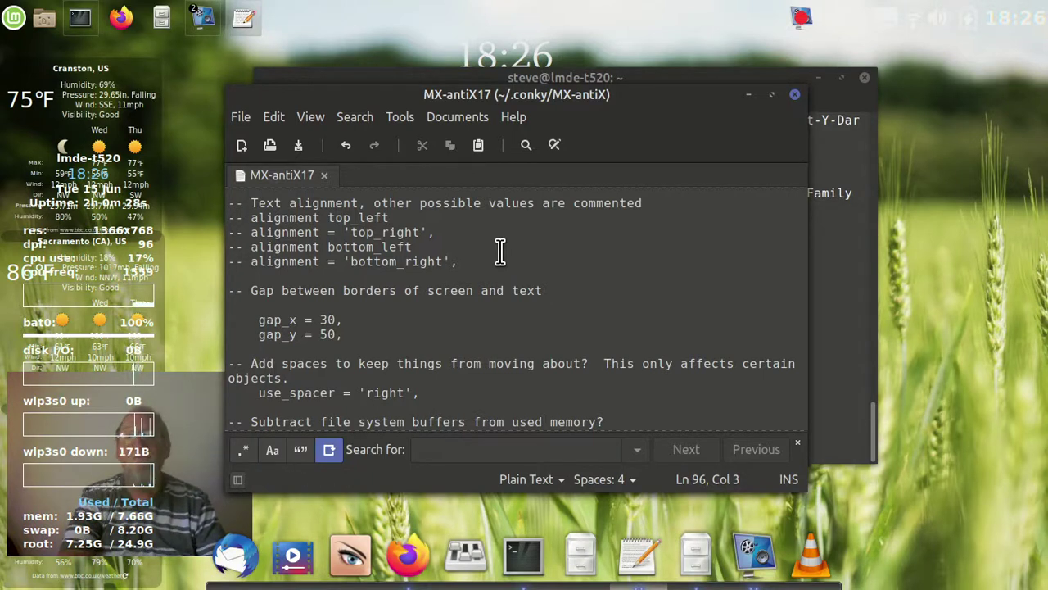
pyautogui.press('BackSpace')
pyautogui.press('BackSpace')
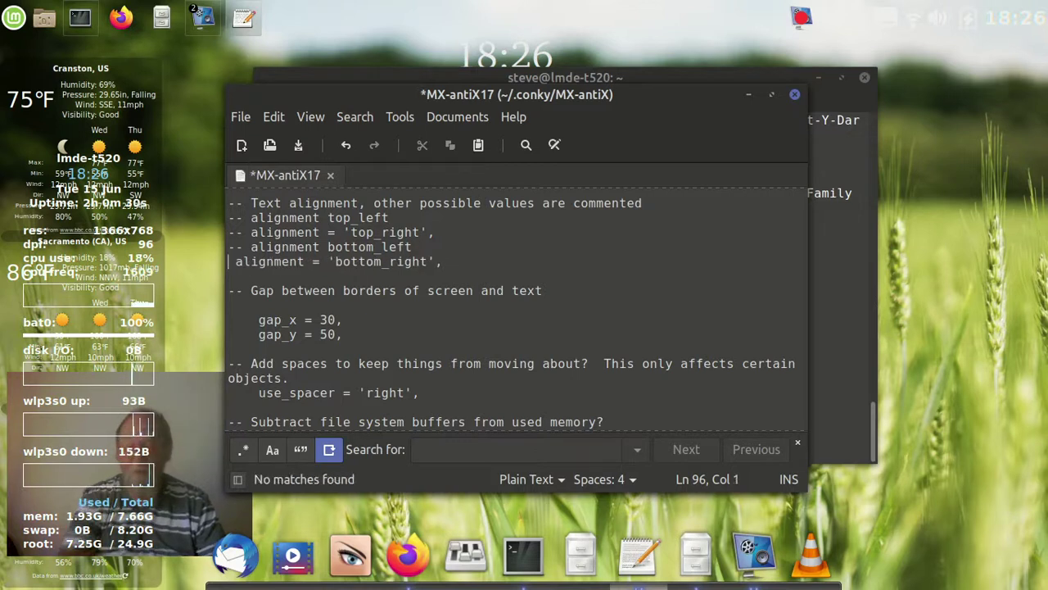
pyautogui.hotkey('ctrl', 's')
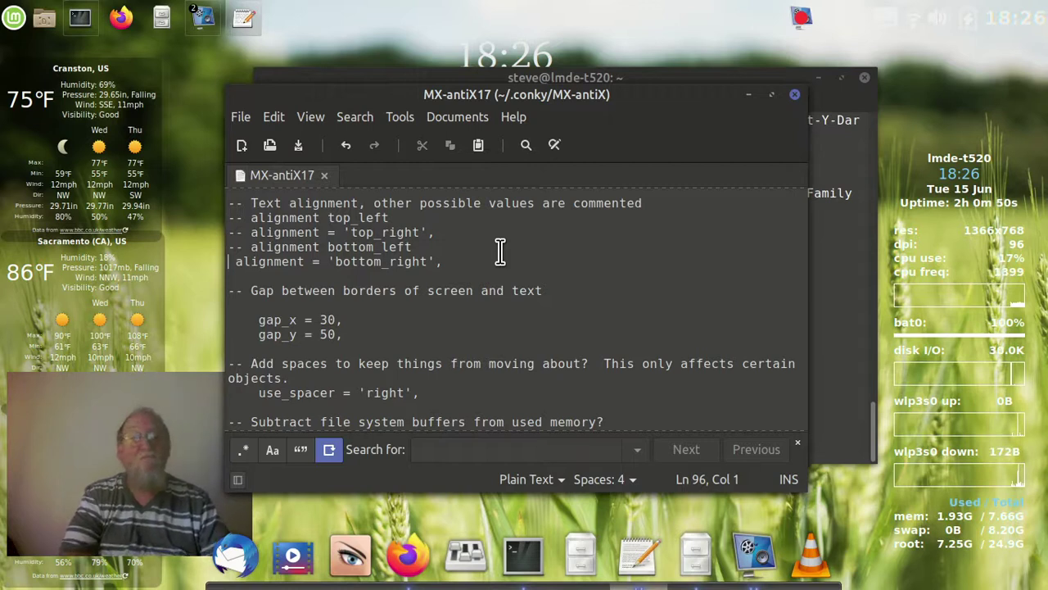
# Comment out the 'bottom_right' alignment line again, reactivate the 'top_right' line and save the script
pyautogui.press('Up')
pyautogui.press('Down')
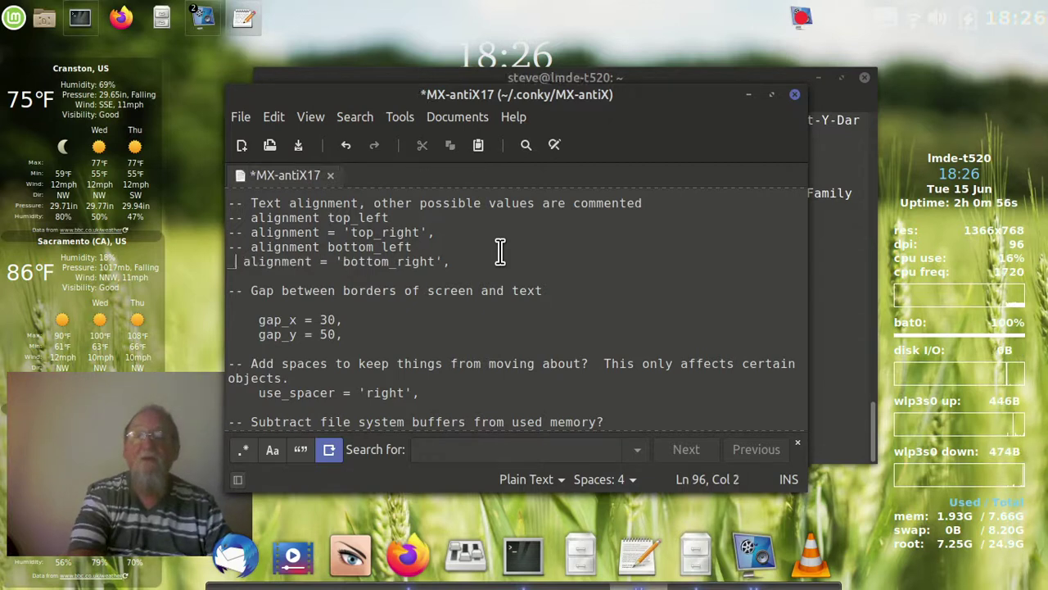
pyautogui.press('BackSpace')
pyautogui.write('--')
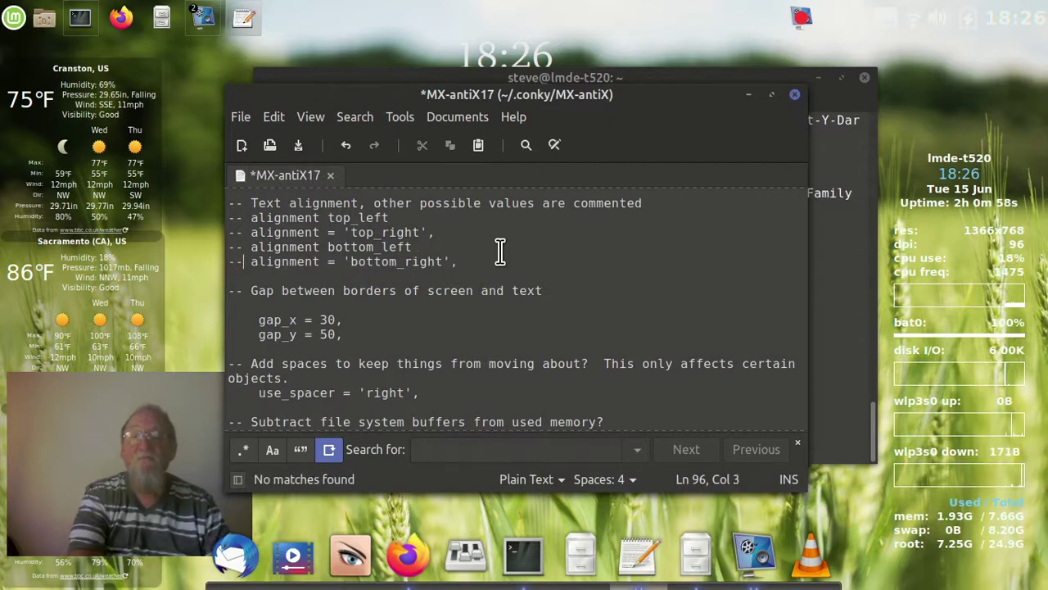
pyautogui.press('Up')
pyautogui.press('Up')
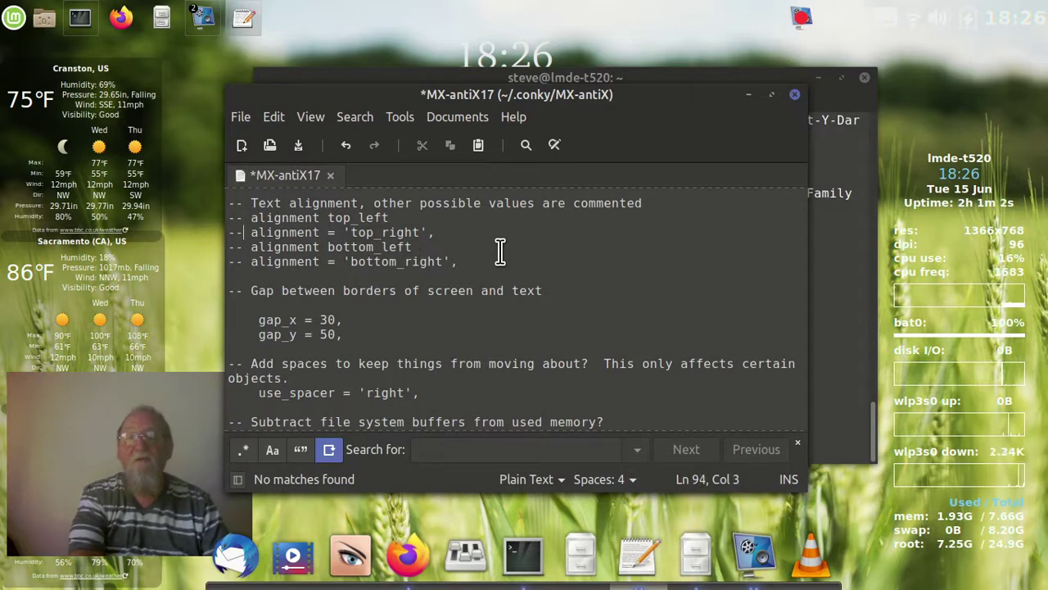
pyautogui.press('BackSpace')
pyautogui.press('BackSpace')
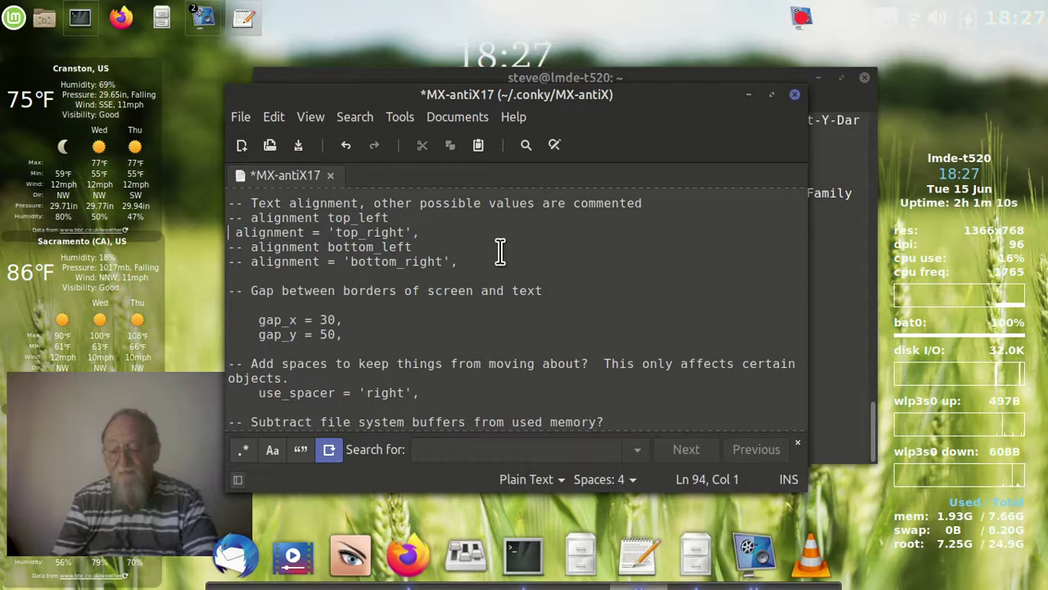
pyautogui.hotkey('ctrl', 's')
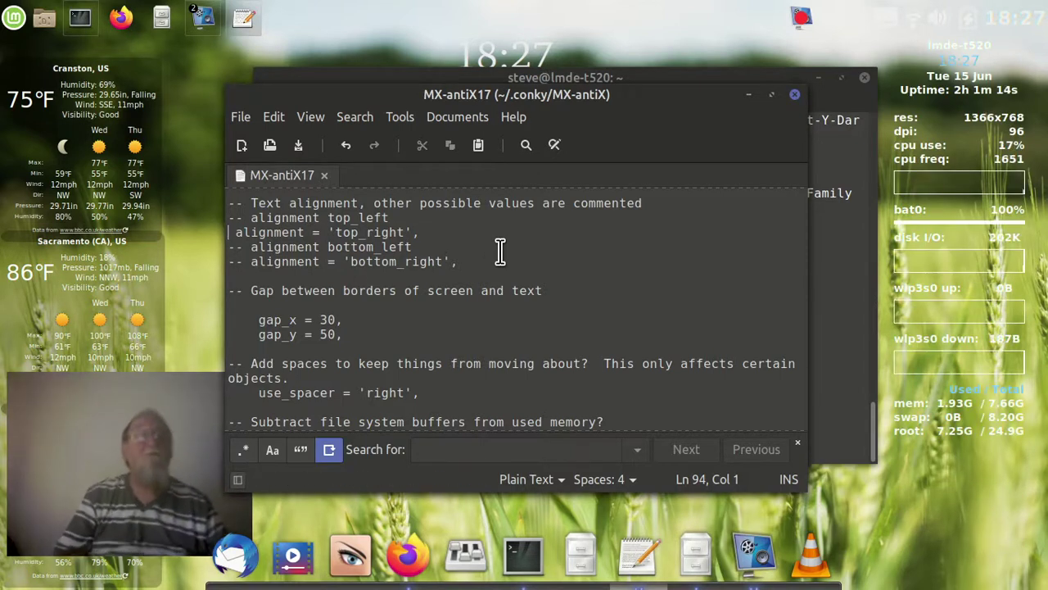
# Change the desktop background using the Tricia image collection and close the background settings
pyautogui.rightClick(892, 520)
pyautogui.moveTo(752, 330)
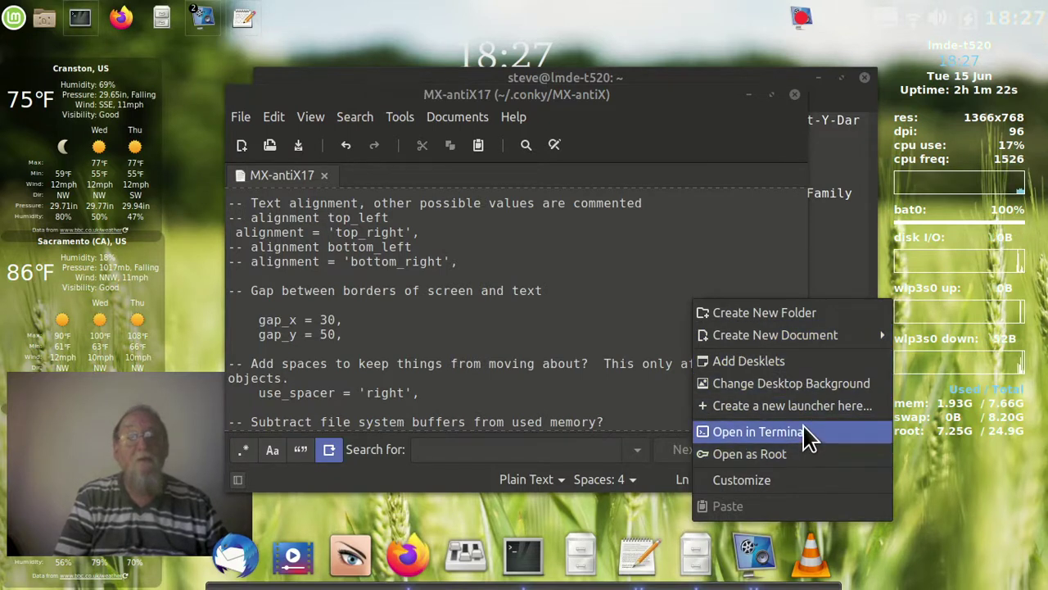
pyautogui.click(796, 380)
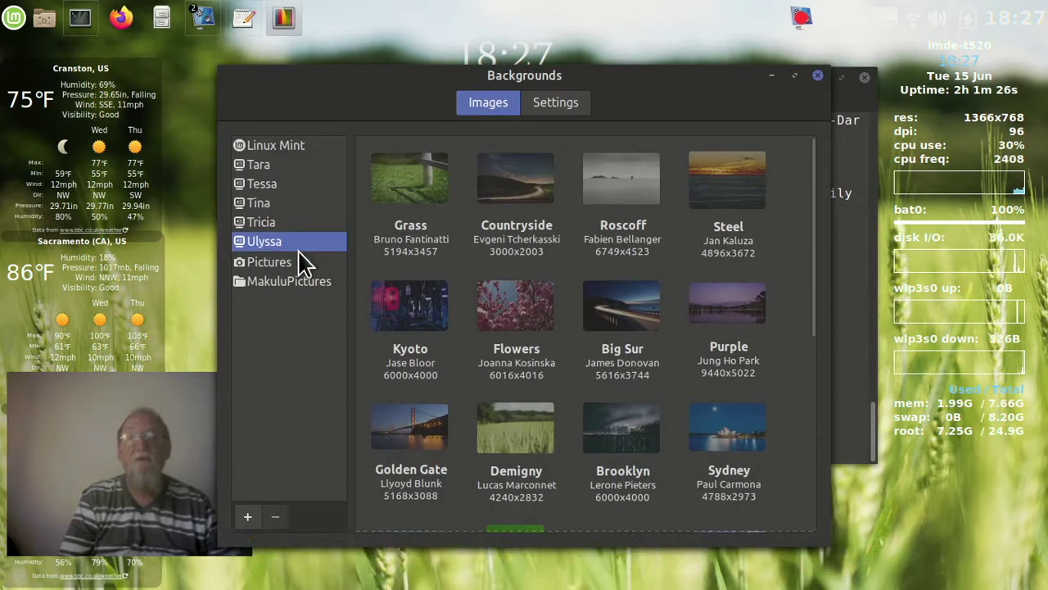
pyautogui.click(288, 224)
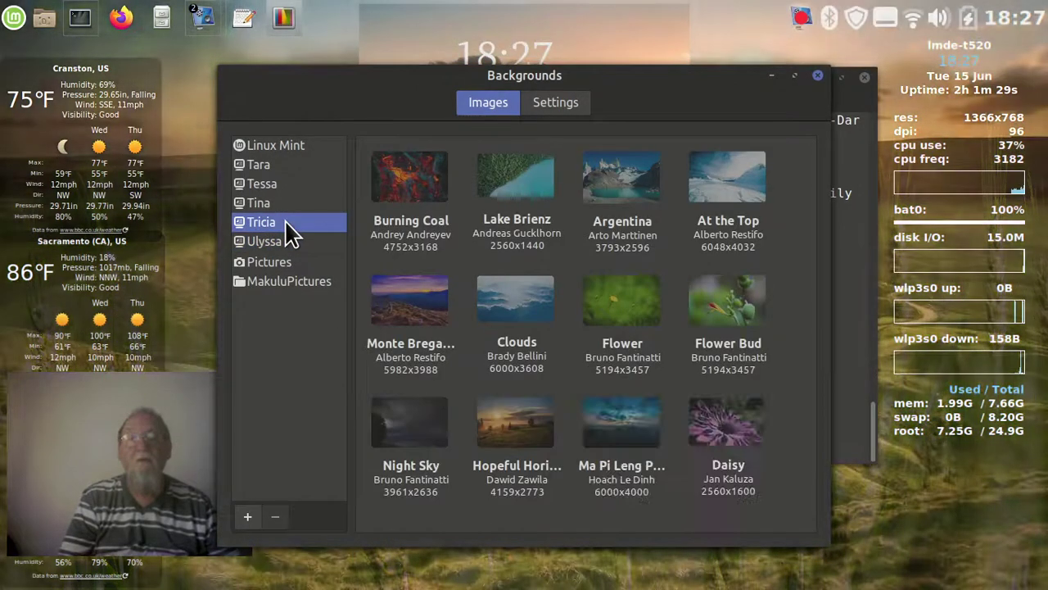
pyautogui.click(817, 76)
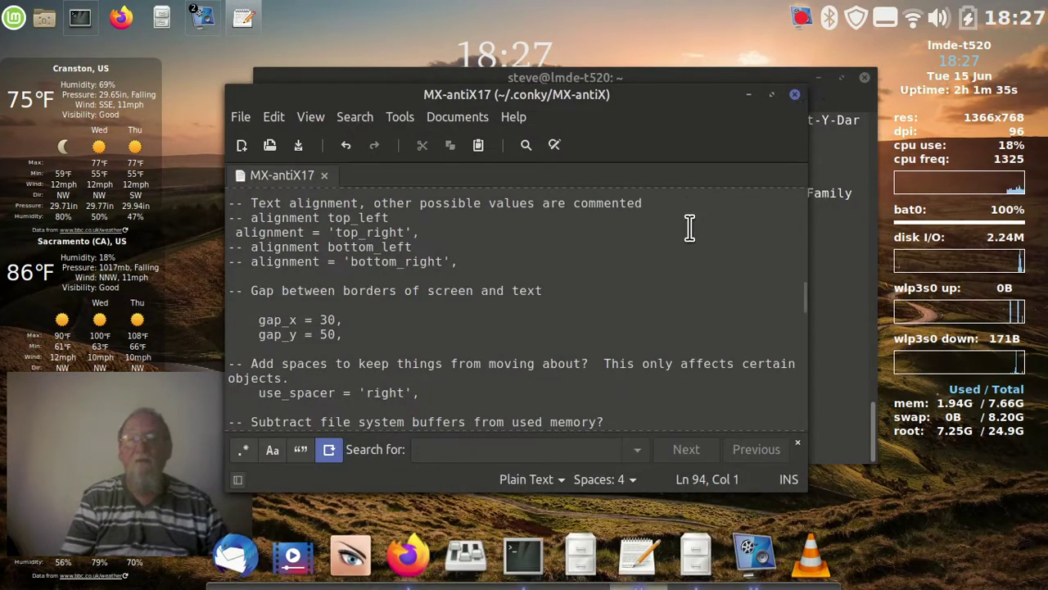
# Uncomment the home disk usage line near the end of the MX-antiX17 script by removing its leading #
pyautogui.click(628, 264)
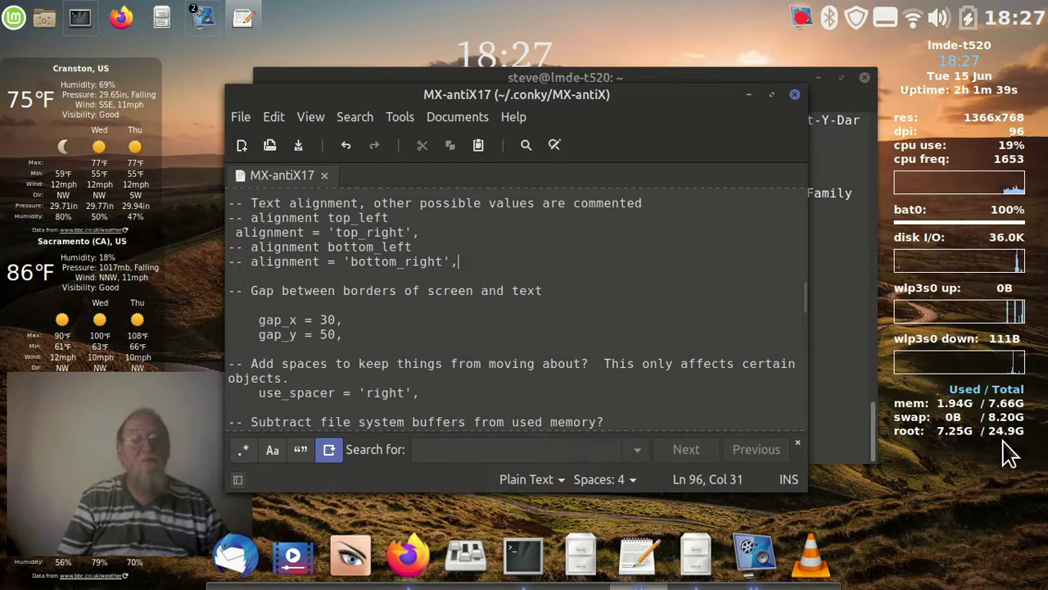
pyautogui.scroll(-4, 543, 322)
pyautogui.scroll(-12, 546, 321)
pyautogui.scroll(-20, 546, 321)
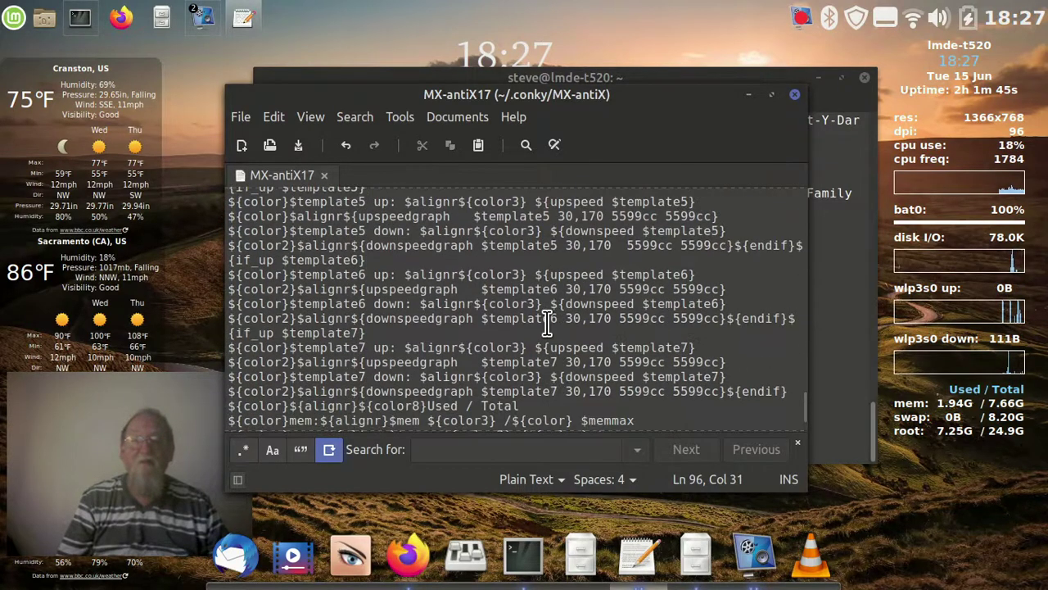
pyautogui.scroll(-2, 547, 323)
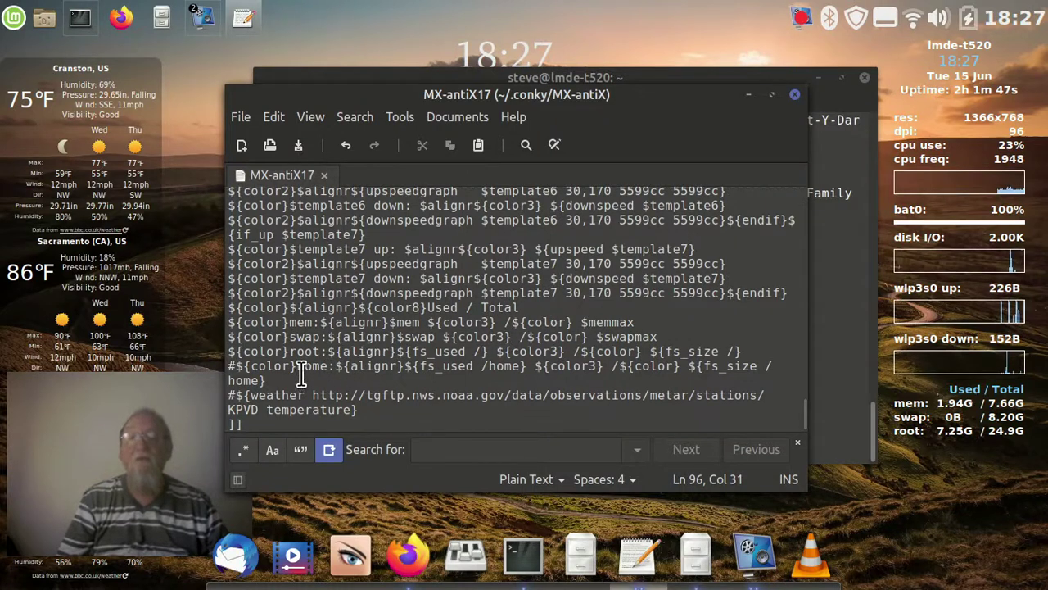
pyautogui.click(235, 365)
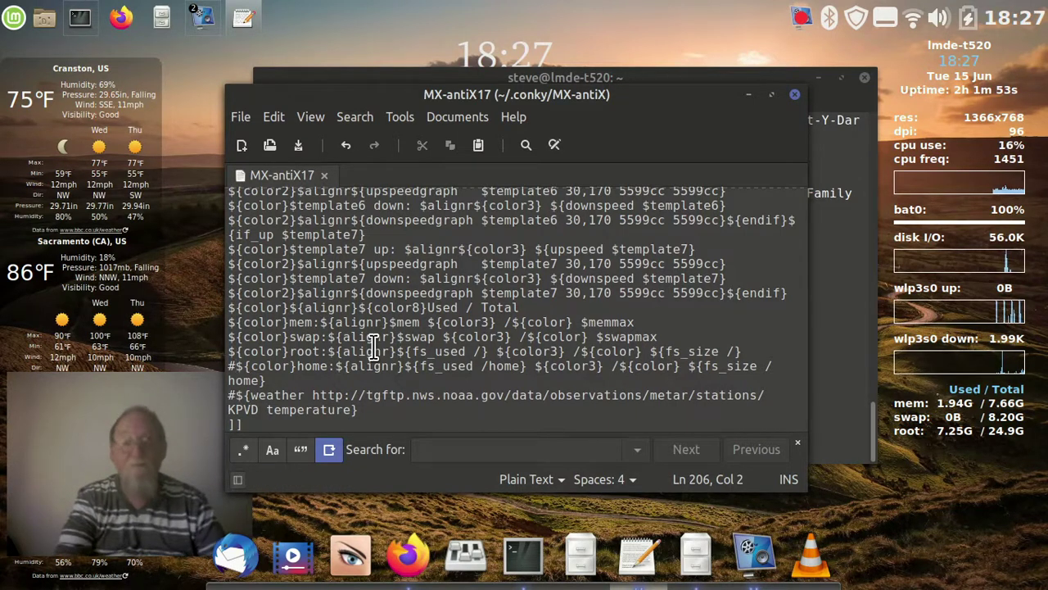
pyautogui.press('BackSpace')
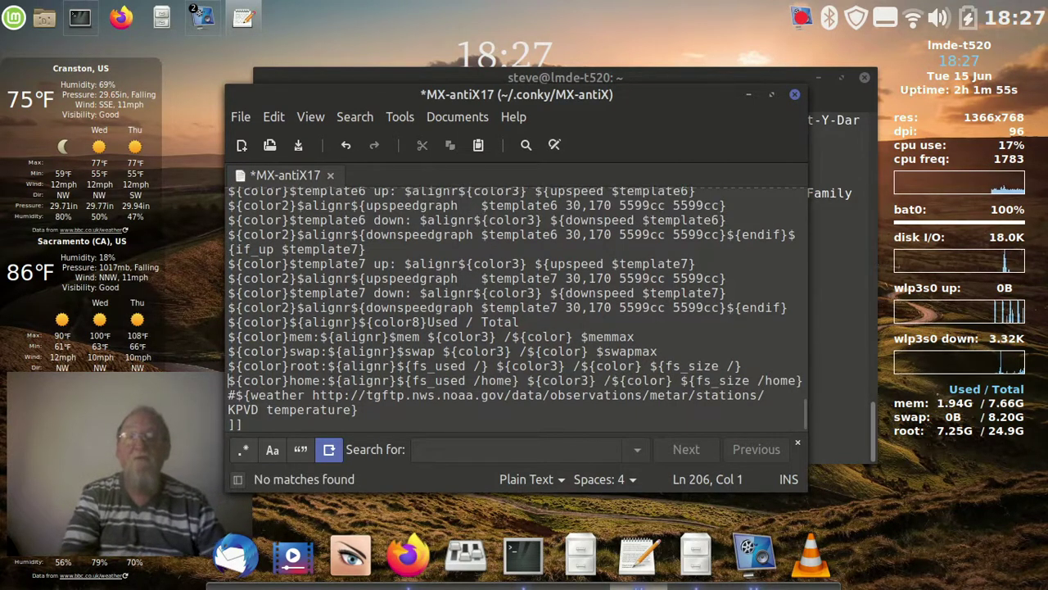
# Examine the parts of the home usage line, comparing it with the root line above and the weather line below
pyautogui.click(304, 380)
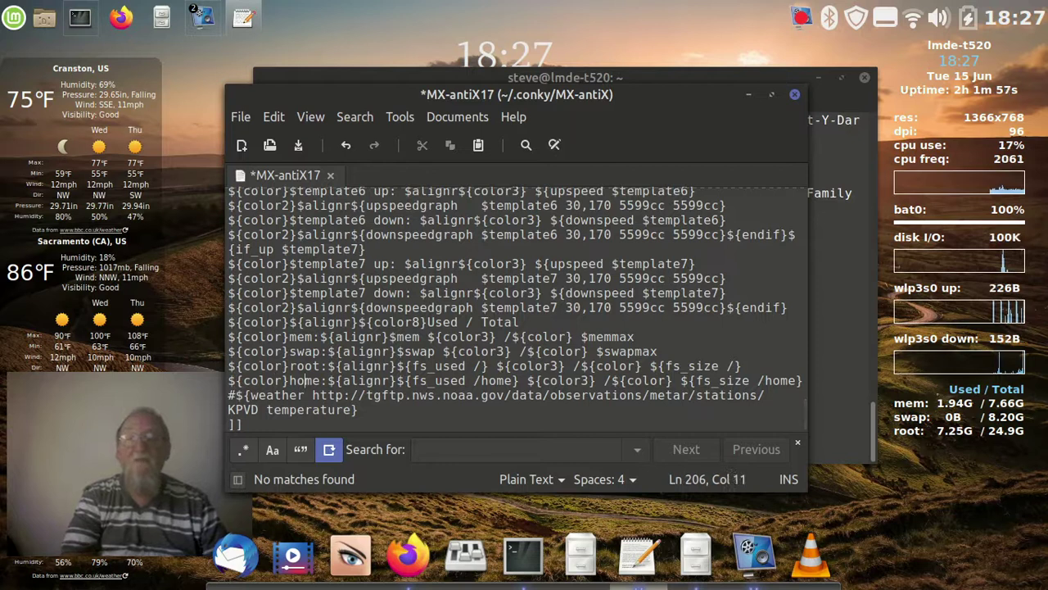
pyautogui.click(343, 380)
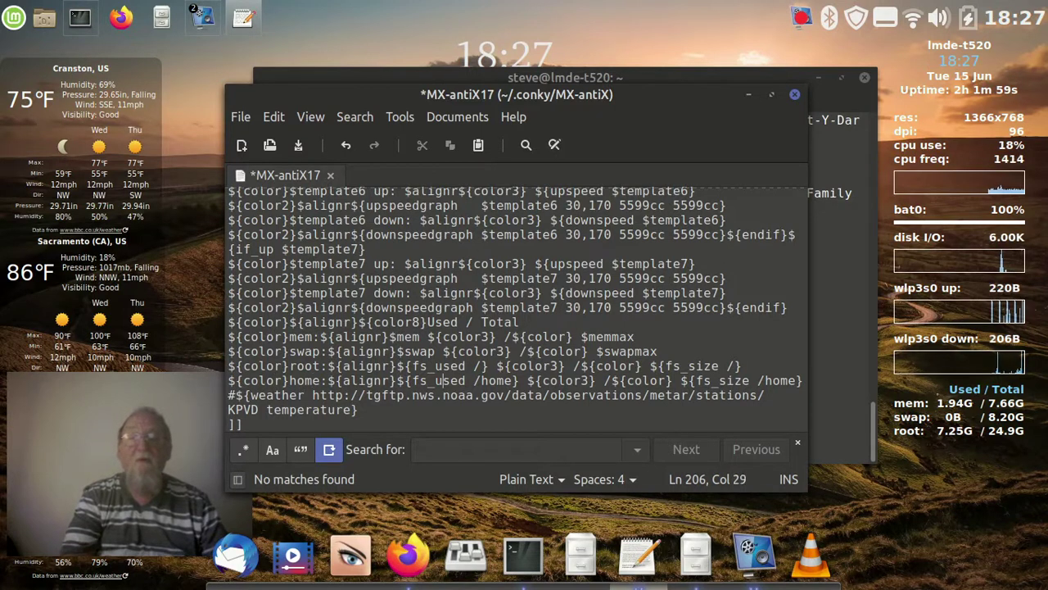
pyautogui.click(450, 380)
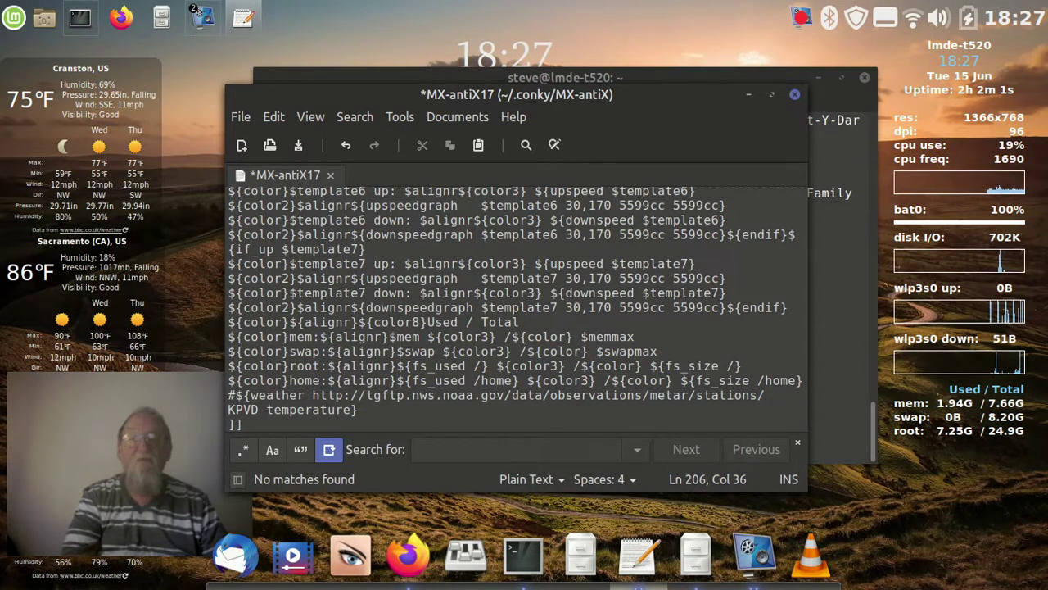
pyautogui.click(603, 380)
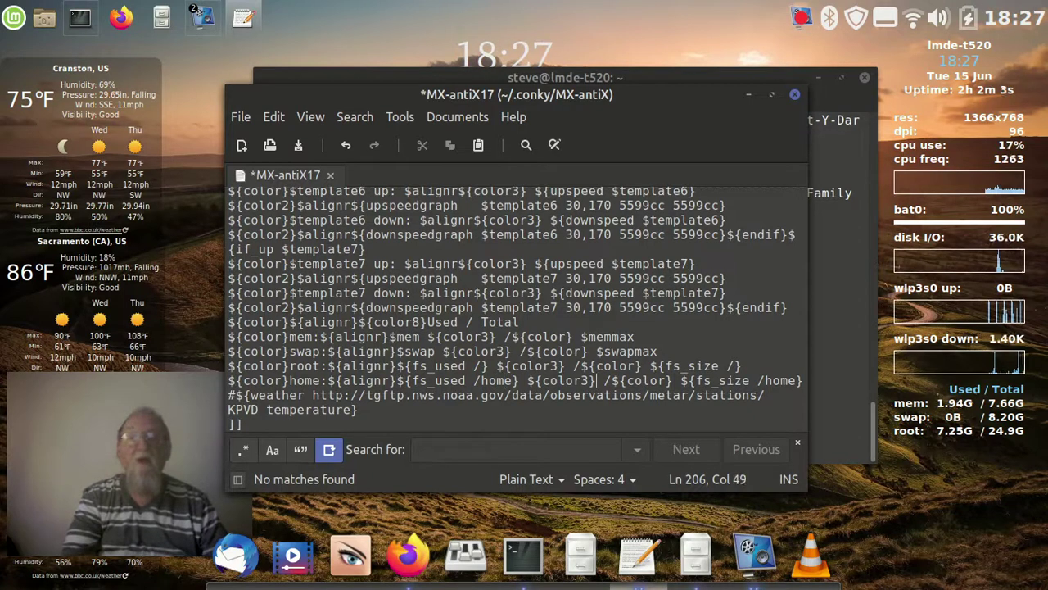
pyautogui.click(610, 380)
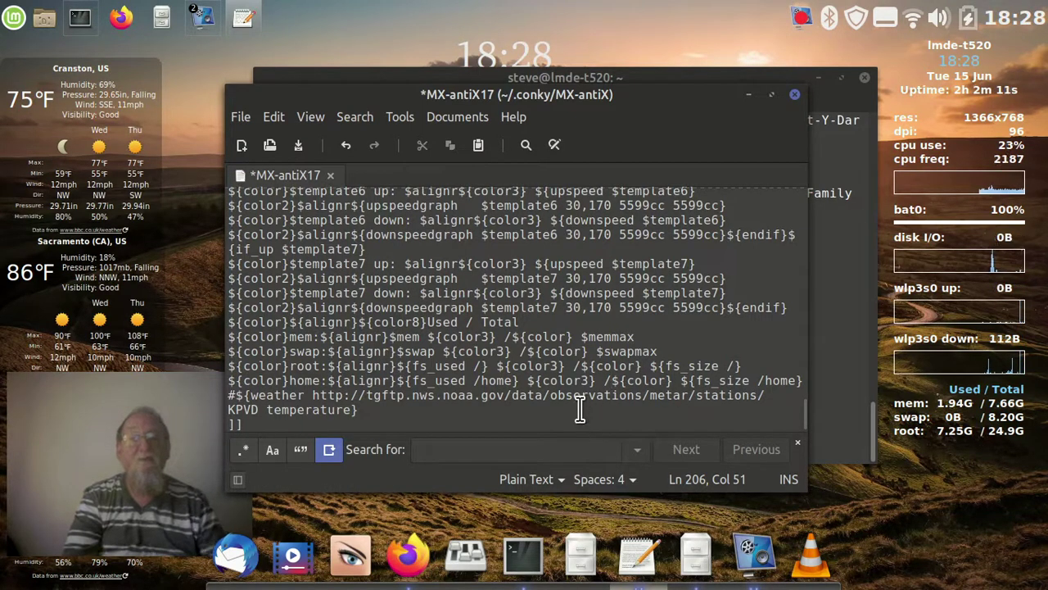
pyautogui.press('Right')
pyautogui.press('Right')
pyautogui.press('Right')
pyautogui.press('Right')
pyautogui.press('Right')
pyautogui.press('Right')
pyautogui.press('Right')
pyautogui.press('Right')
pyautogui.press('Right')
pyautogui.press('Right')
pyautogui.press('Down')
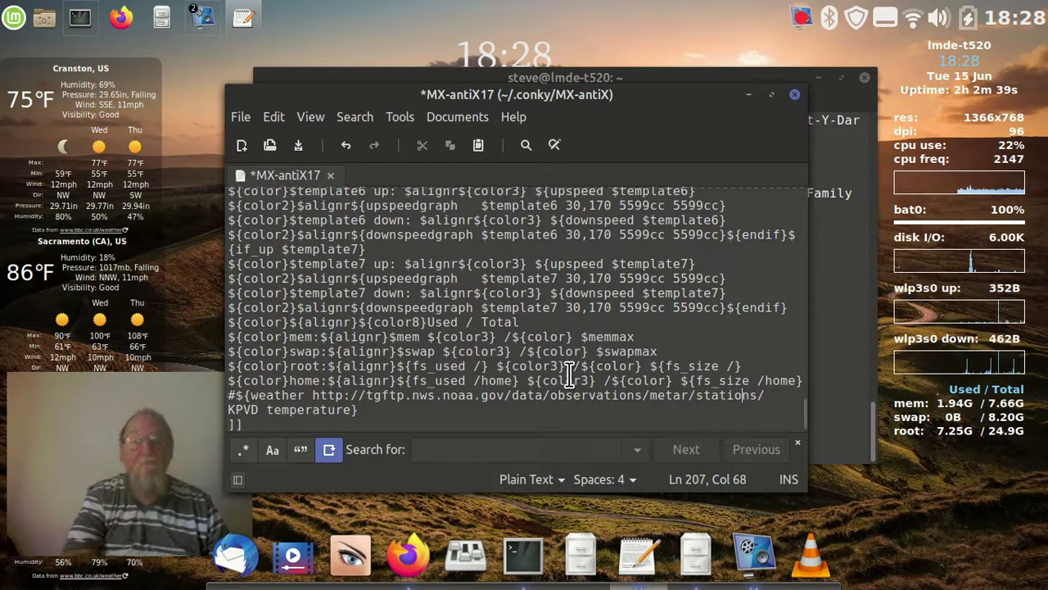
pyautogui.scroll(1, 571, 366)
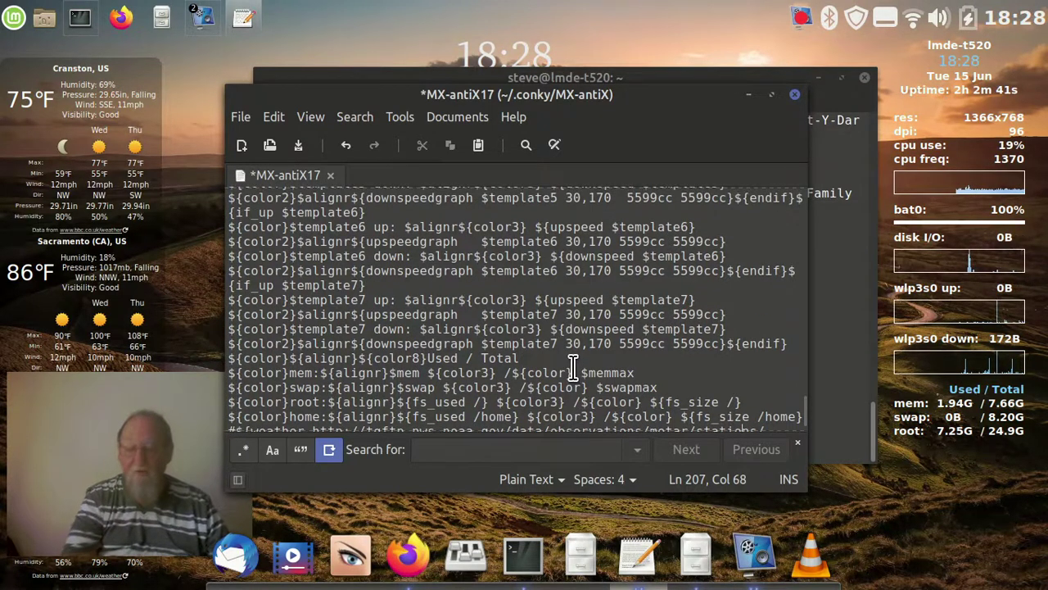
# Save the MX-antiX17 script with the home usage line activated and close the text editor
pyautogui.hotkey('ctrl', 's')
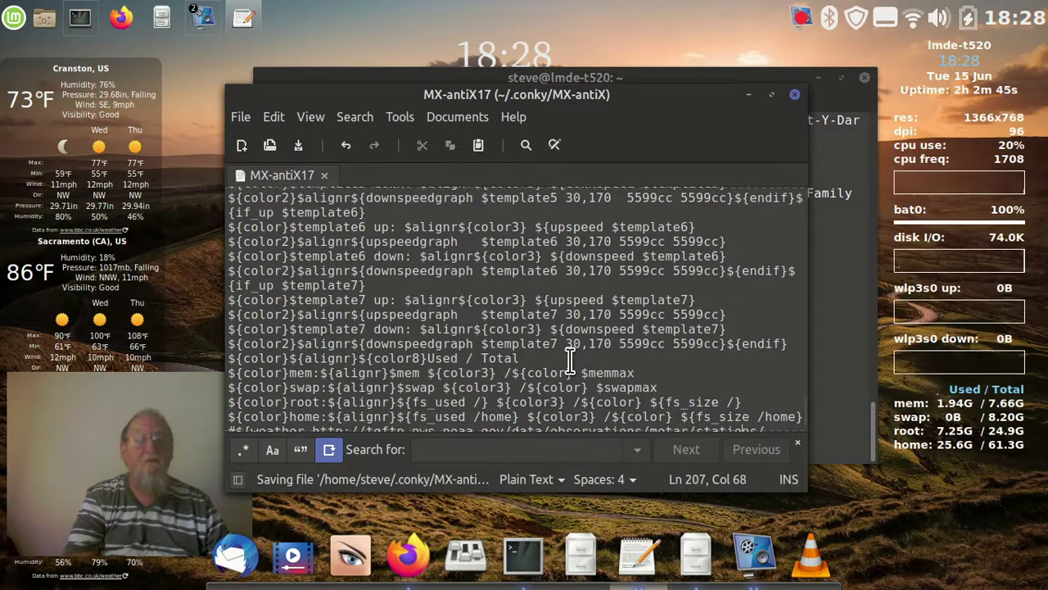
pyautogui.click(793, 95)
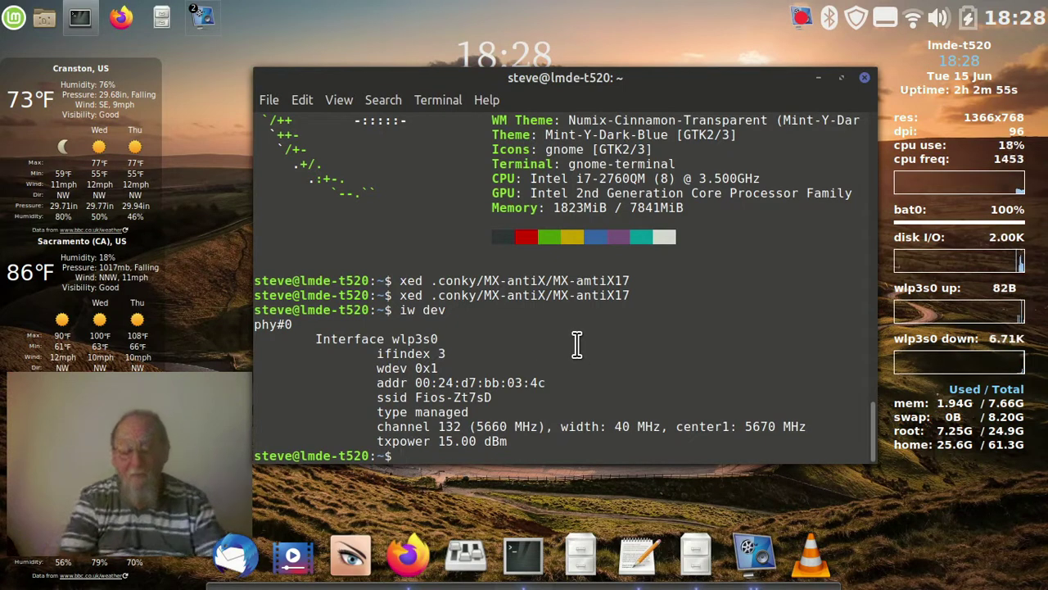
# Run iwconfig in the terminal to look up the wireless interface name
pyautogui.write('iwconfig')
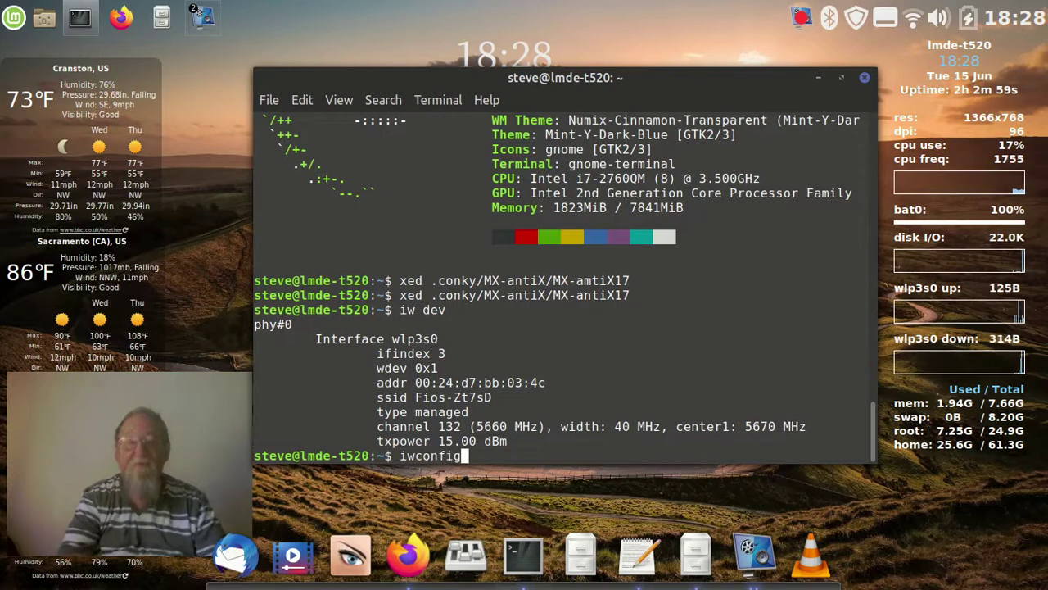
pyautogui.press('Return')
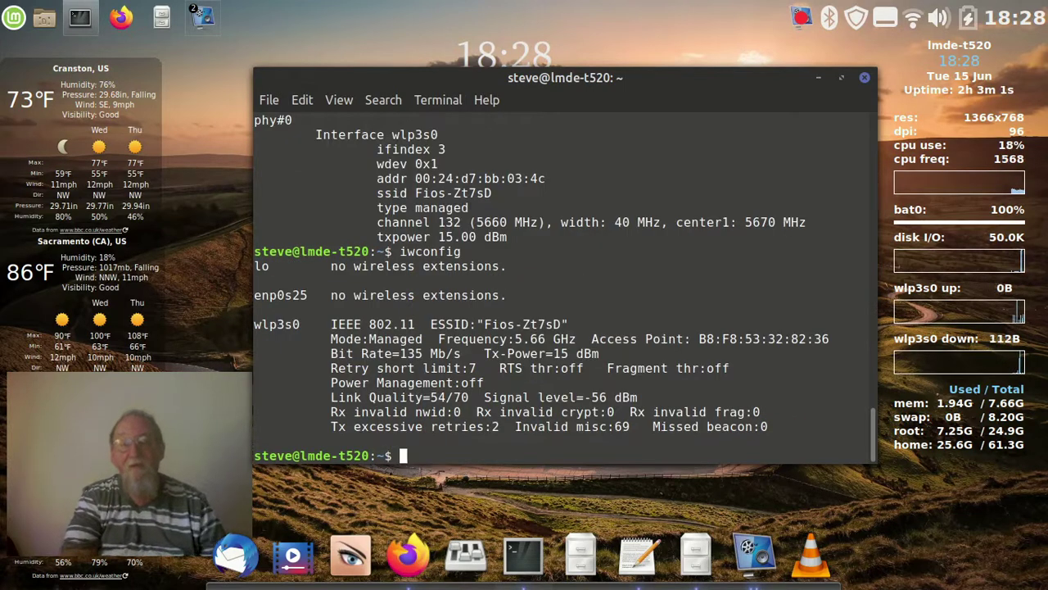
# Switch to Workspace 3 and copy the cat /proc/net/wireless command from the WiFi interface notes in ConkyInstall.txt
pyautogui.hotkey('ctrl', 'alt', 'Up')
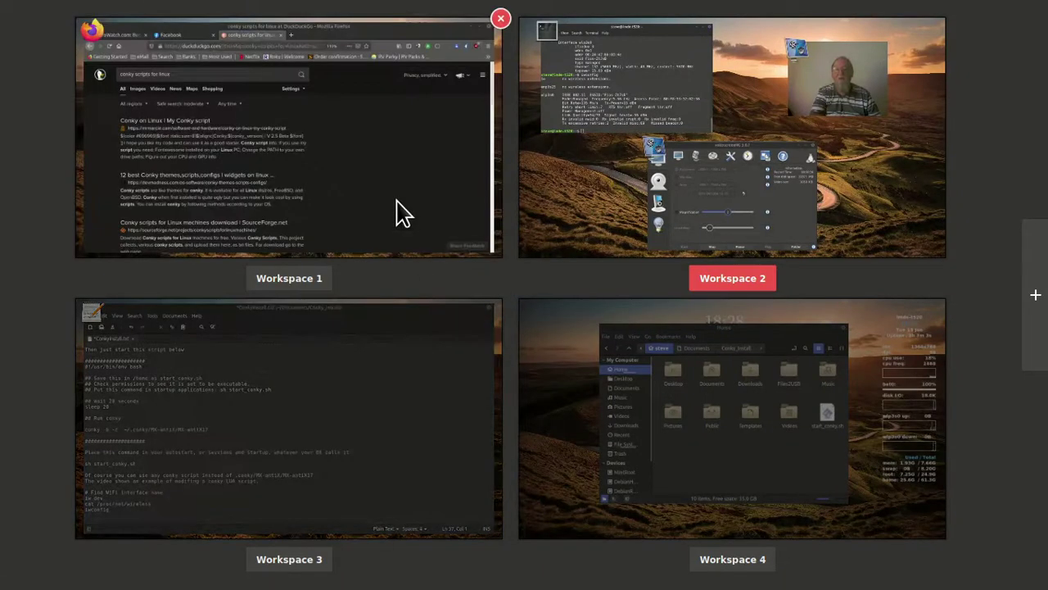
pyautogui.click(355, 393)
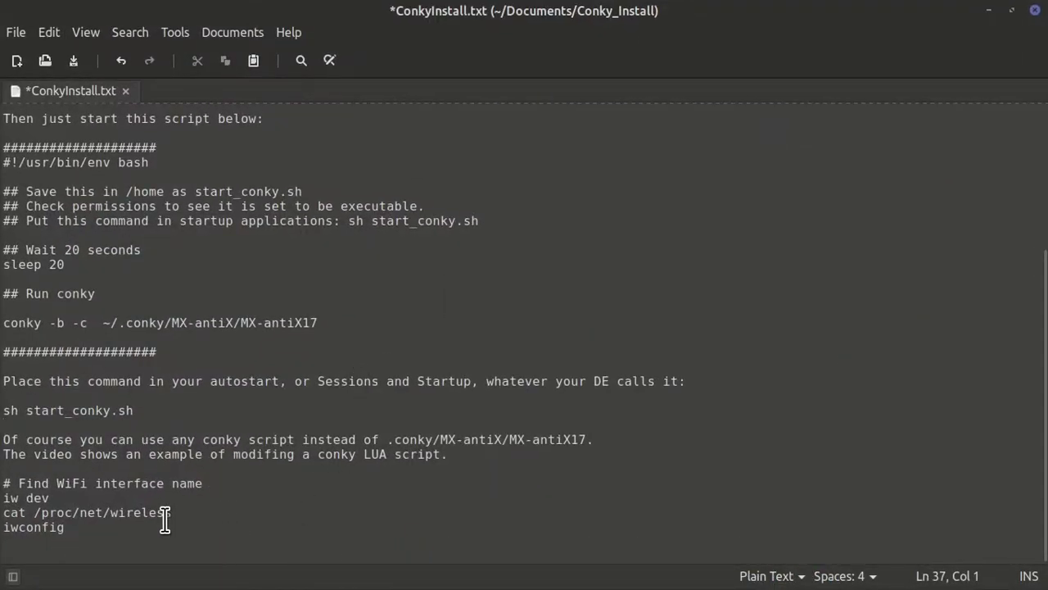
pyautogui.moveTo(167, 512); pyautogui.dragTo(2, 512)
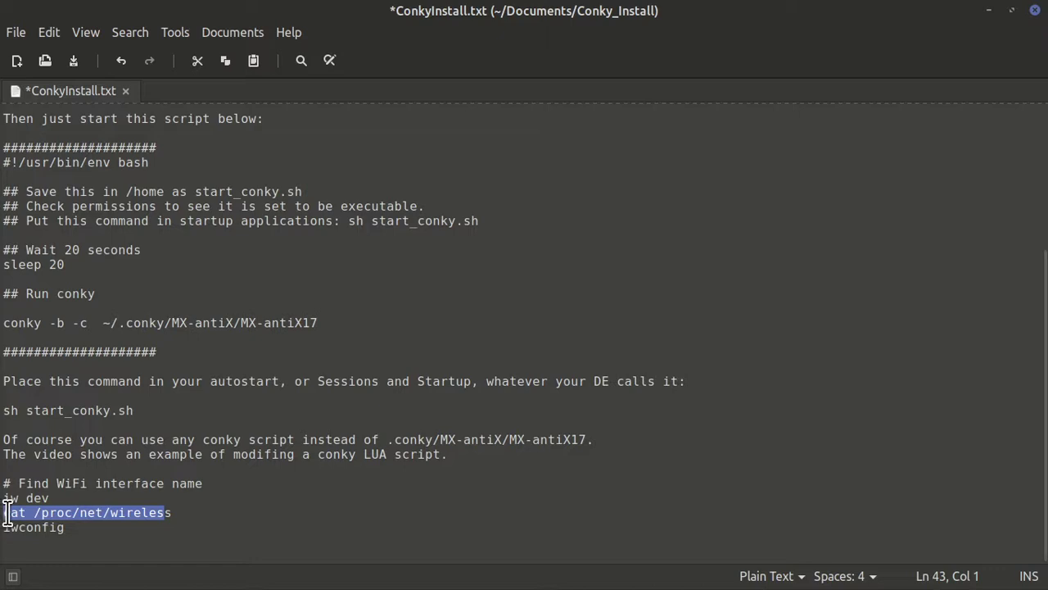
pyautogui.rightClick(20, 516)
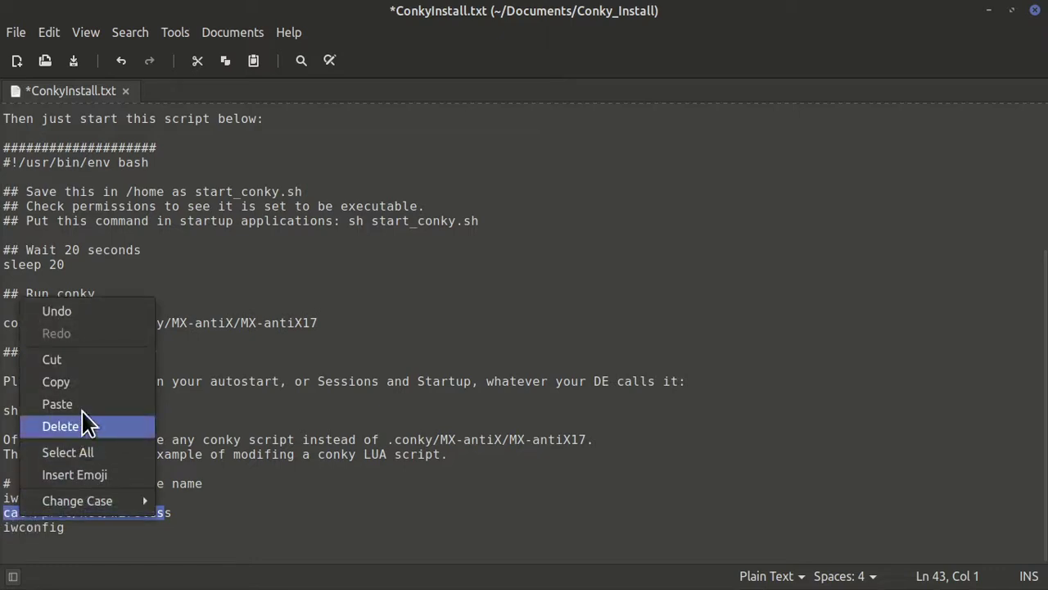
pyautogui.click(90, 382)
# Return to the terminal on Workspace 2, paste the copied command, complete it as cat /proc/net/wireless and run it
pyautogui.hotkey('ctrl', 'alt', 'Up')
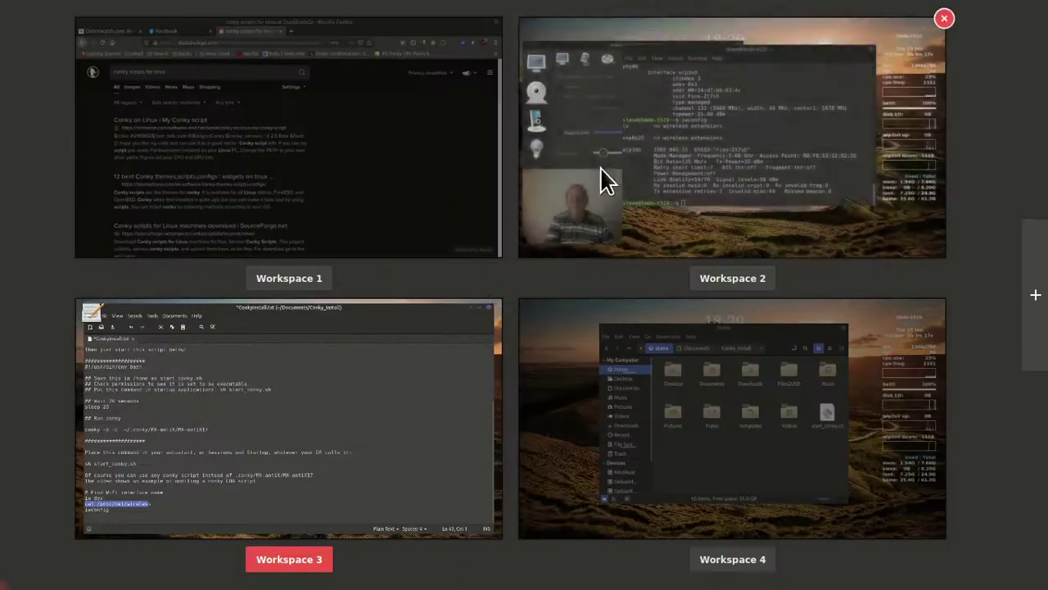
pyautogui.click(645, 100)
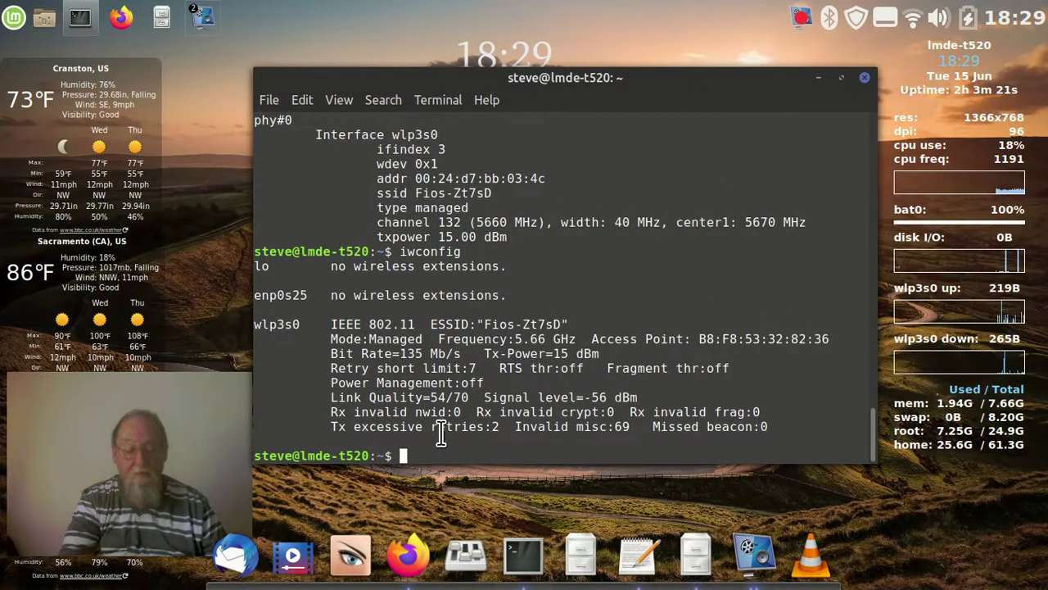
pyautogui.write('cat /proc/net/wireles')
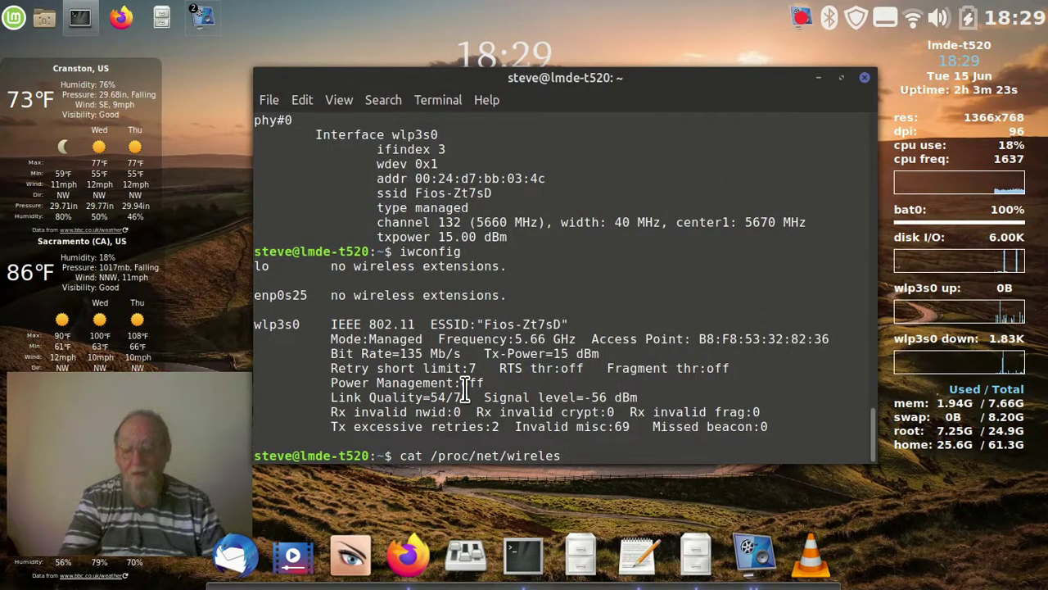
pyautogui.write('s')
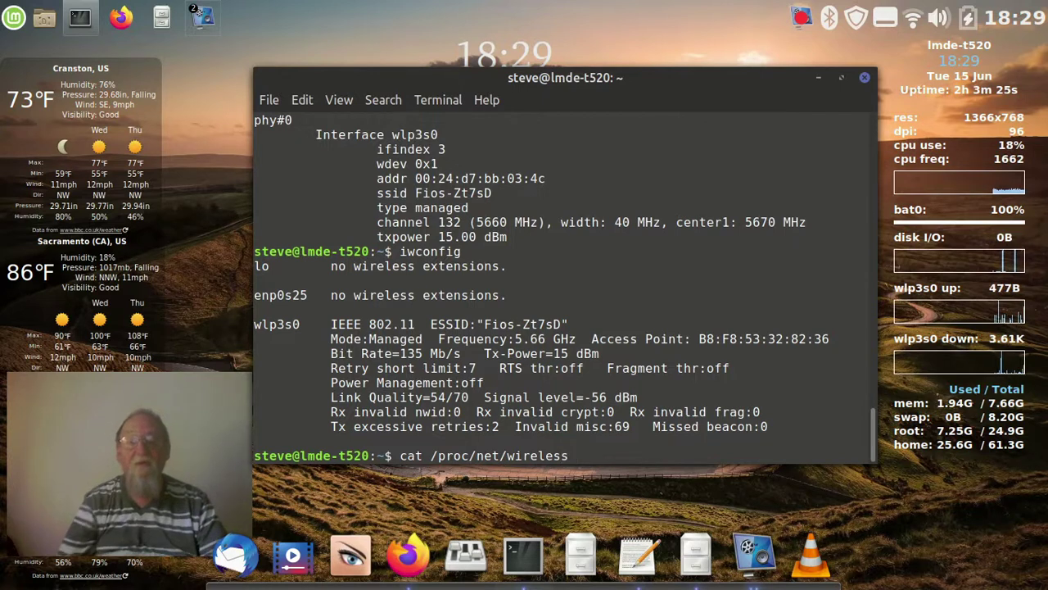
pyautogui.press('Return')
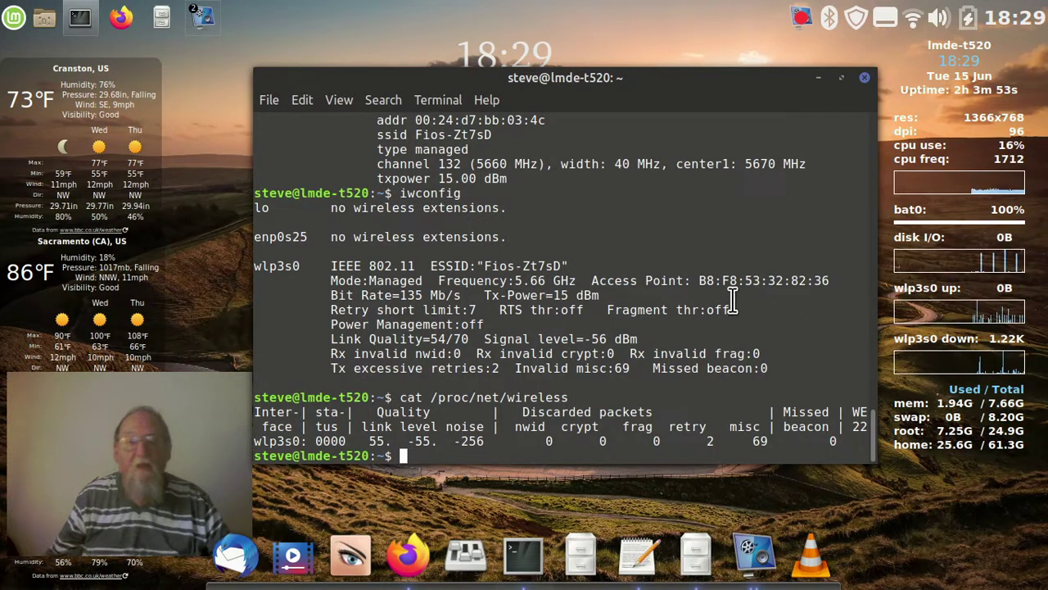
# Review the interface name in the earlier iw dev and iwconfig output and return to the cat /proc/net/wireless result
pyautogui.scroll(3, 575, 264)
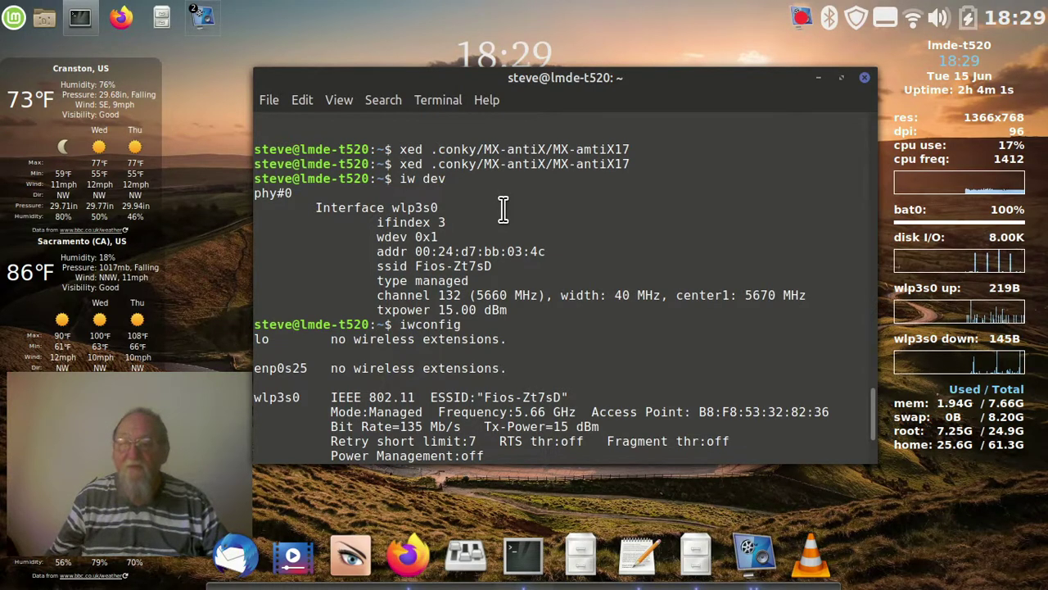
pyautogui.write('cat /proc/net/wireless')
pyautogui.press('Return')
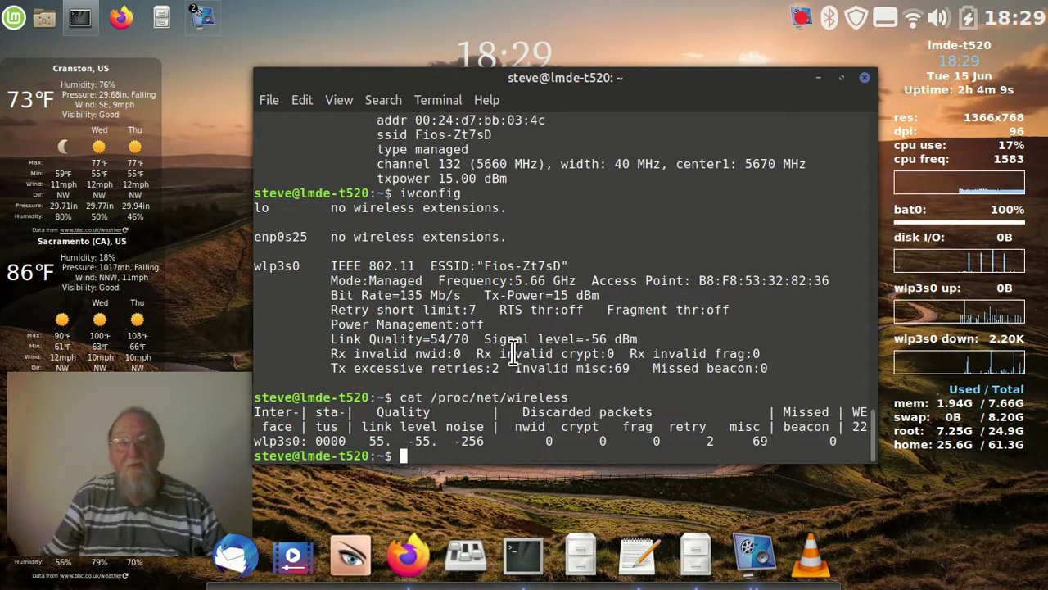
# Run neofetch in the terminal to display the system information
pyautogui.write('neofetch')
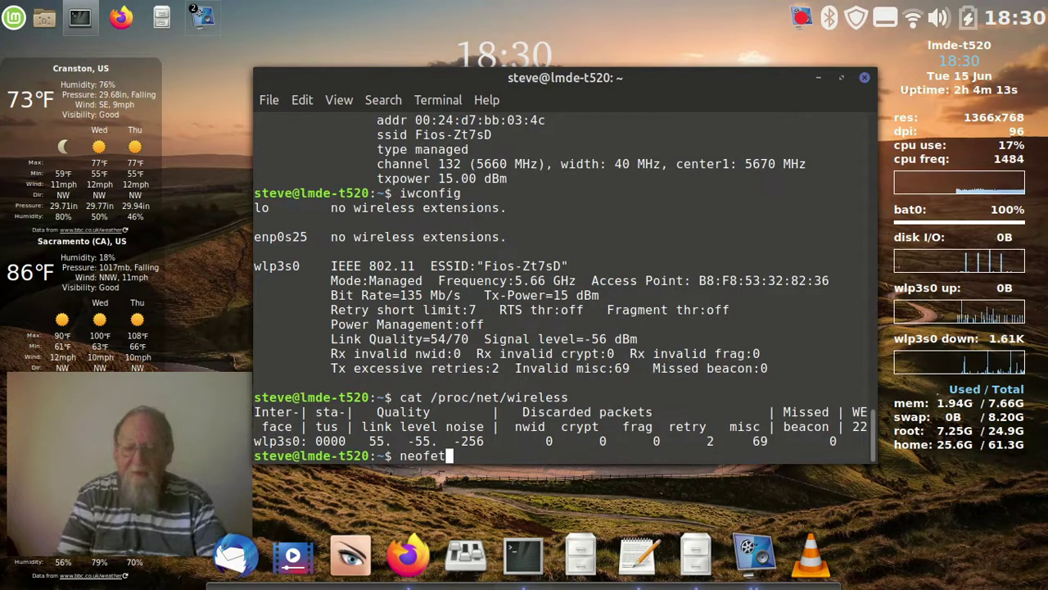
pyautogui.press('Return')
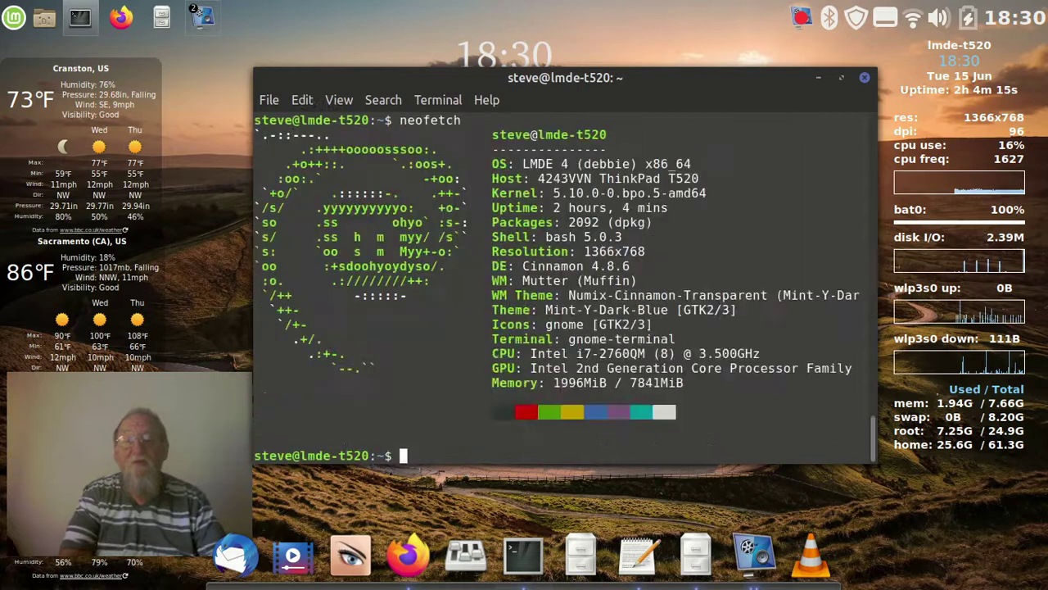